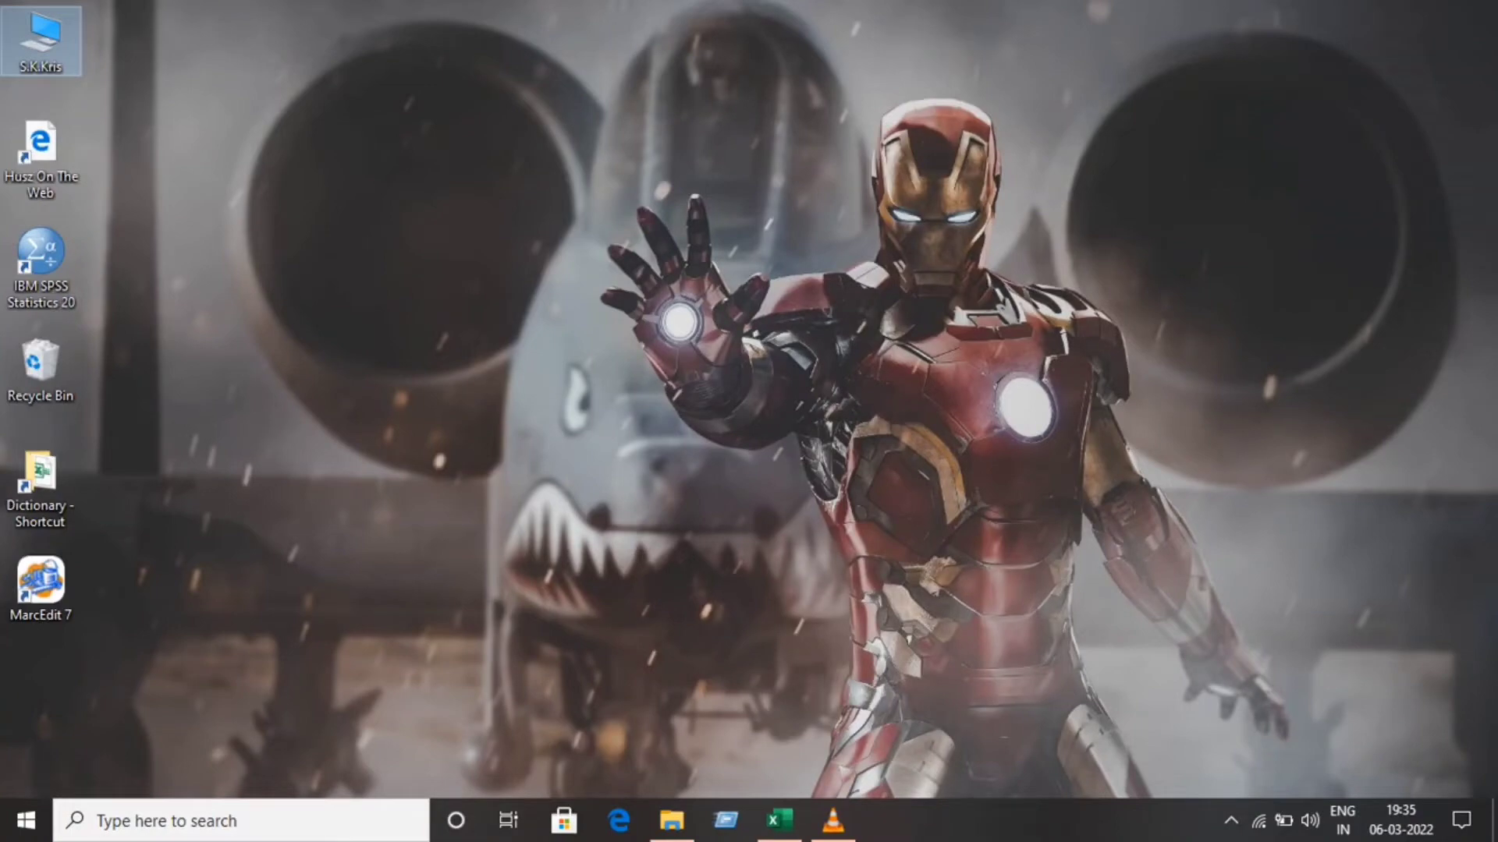
pyautogui.click(27, 820)
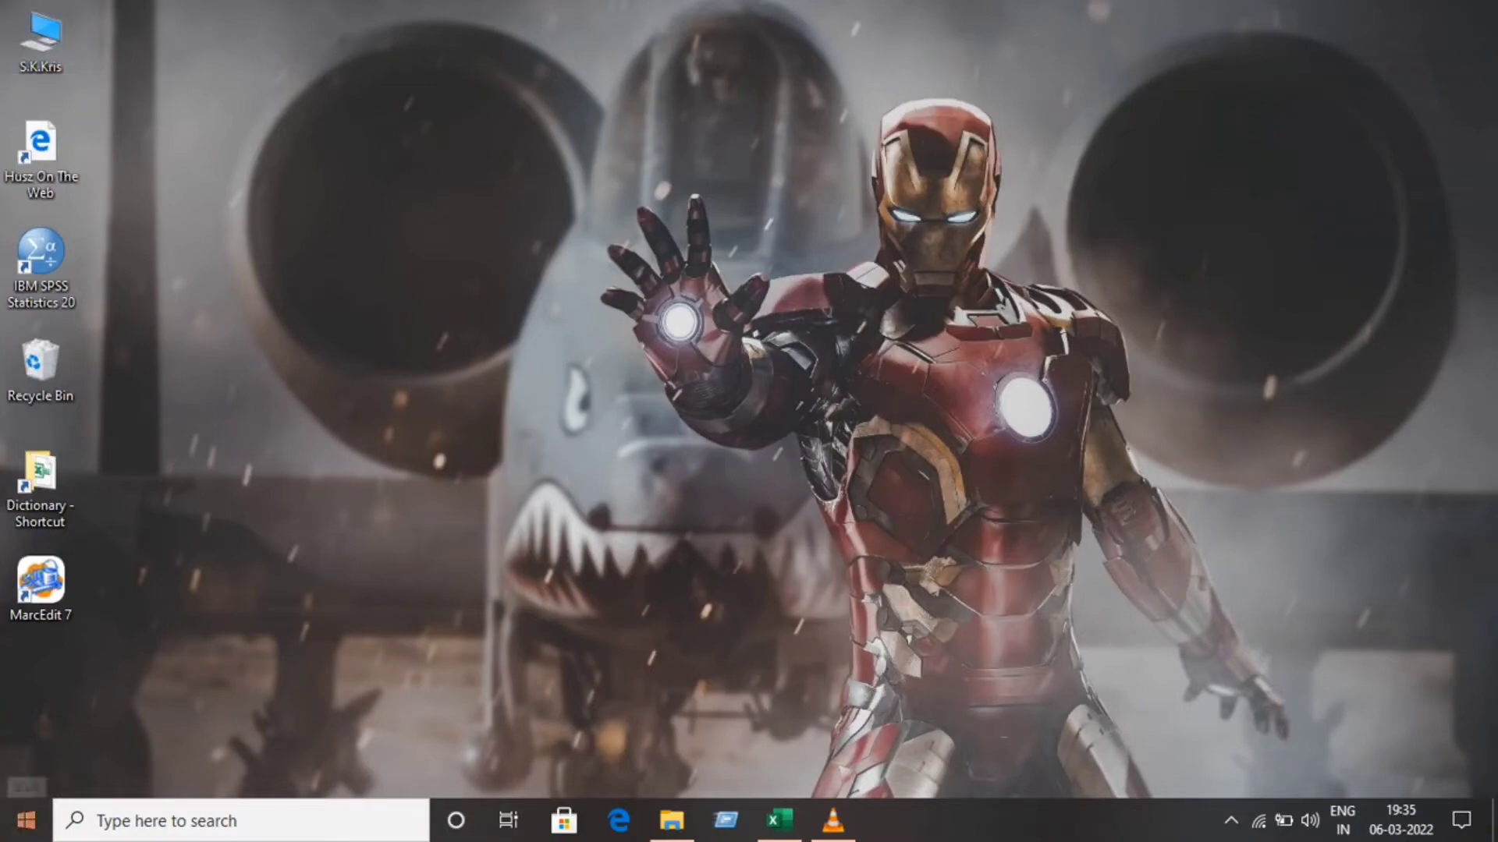
pyautogui.click(410, 373)
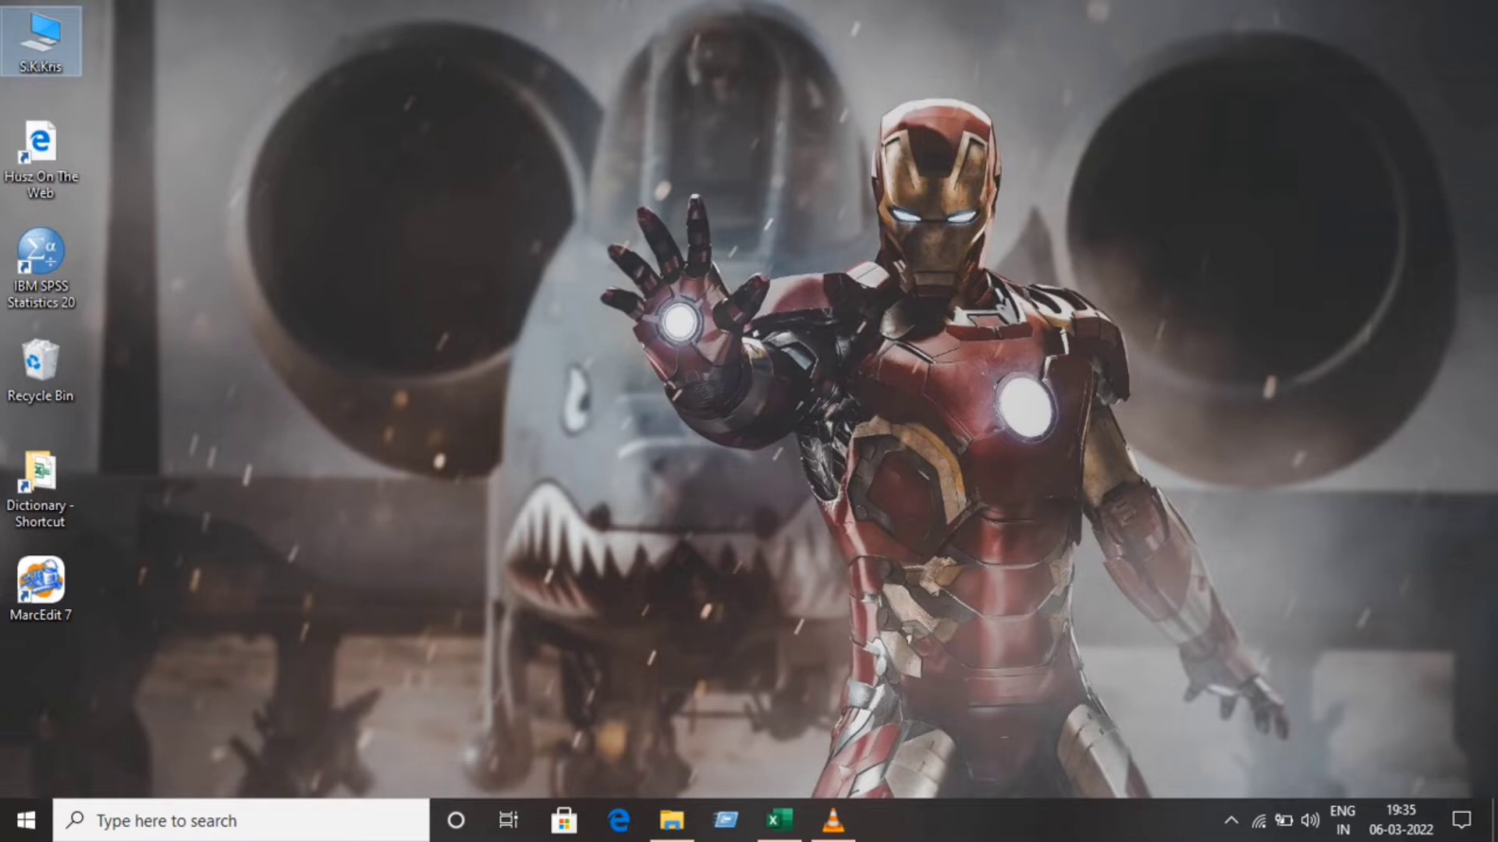
pyautogui.click(26, 821)
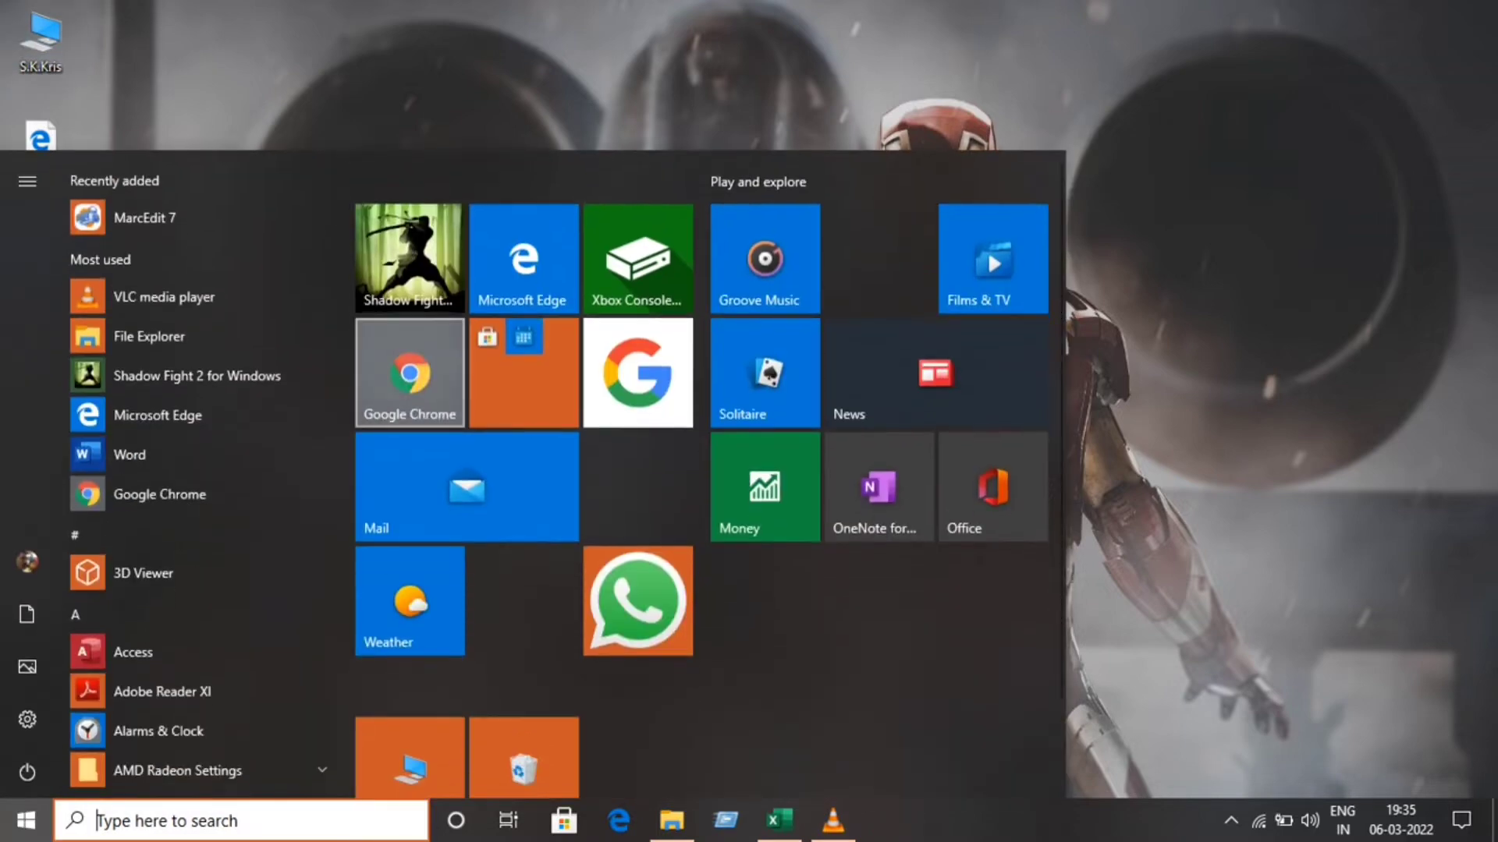
pyautogui.press('Escape')
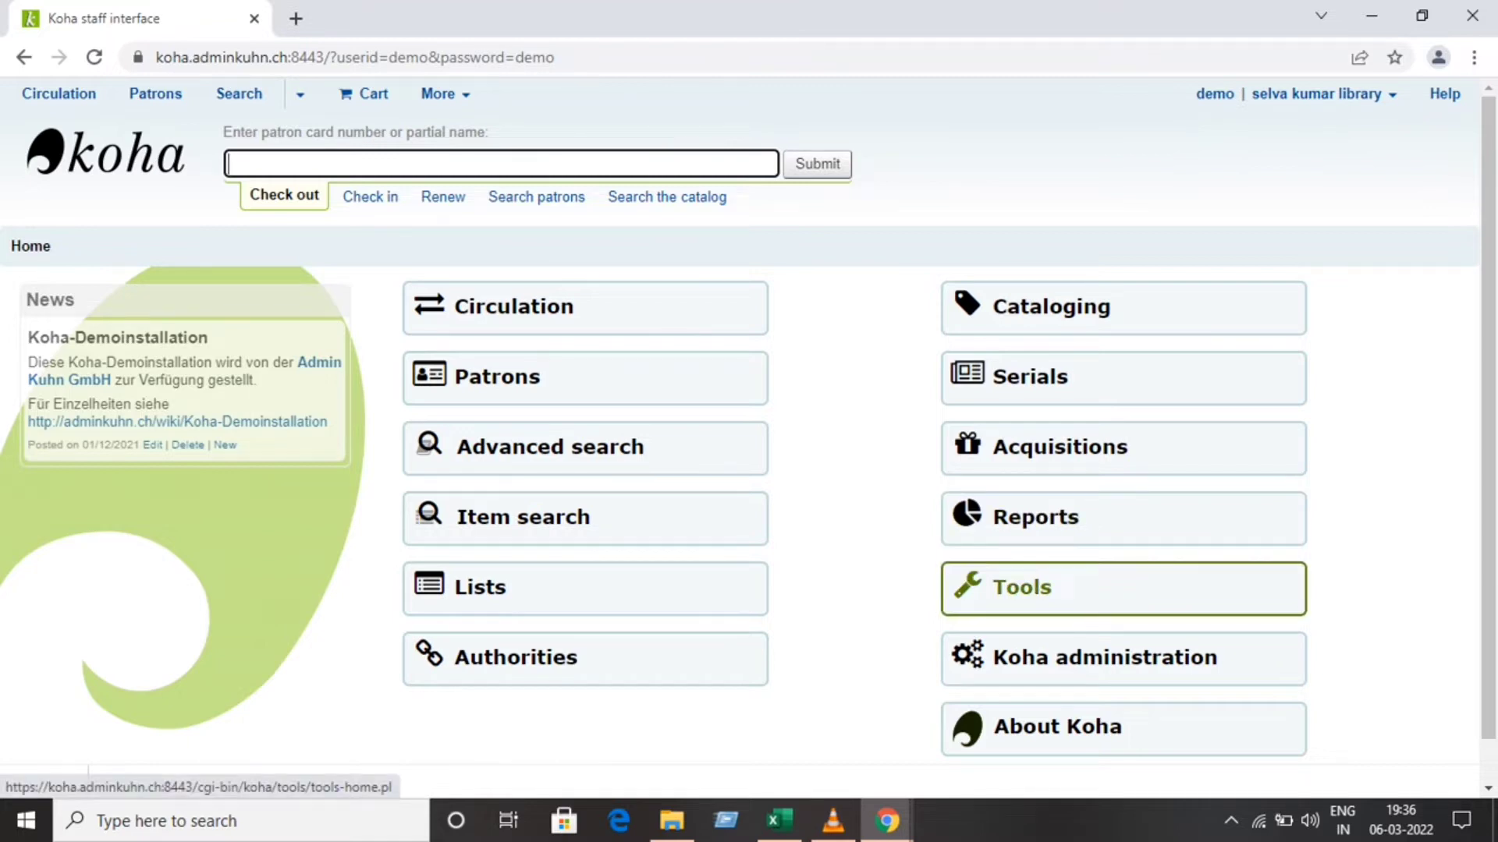
# Step: Open the Stage MARC records for import tool from the Koha Tools page
pyautogui.click(1022, 587)
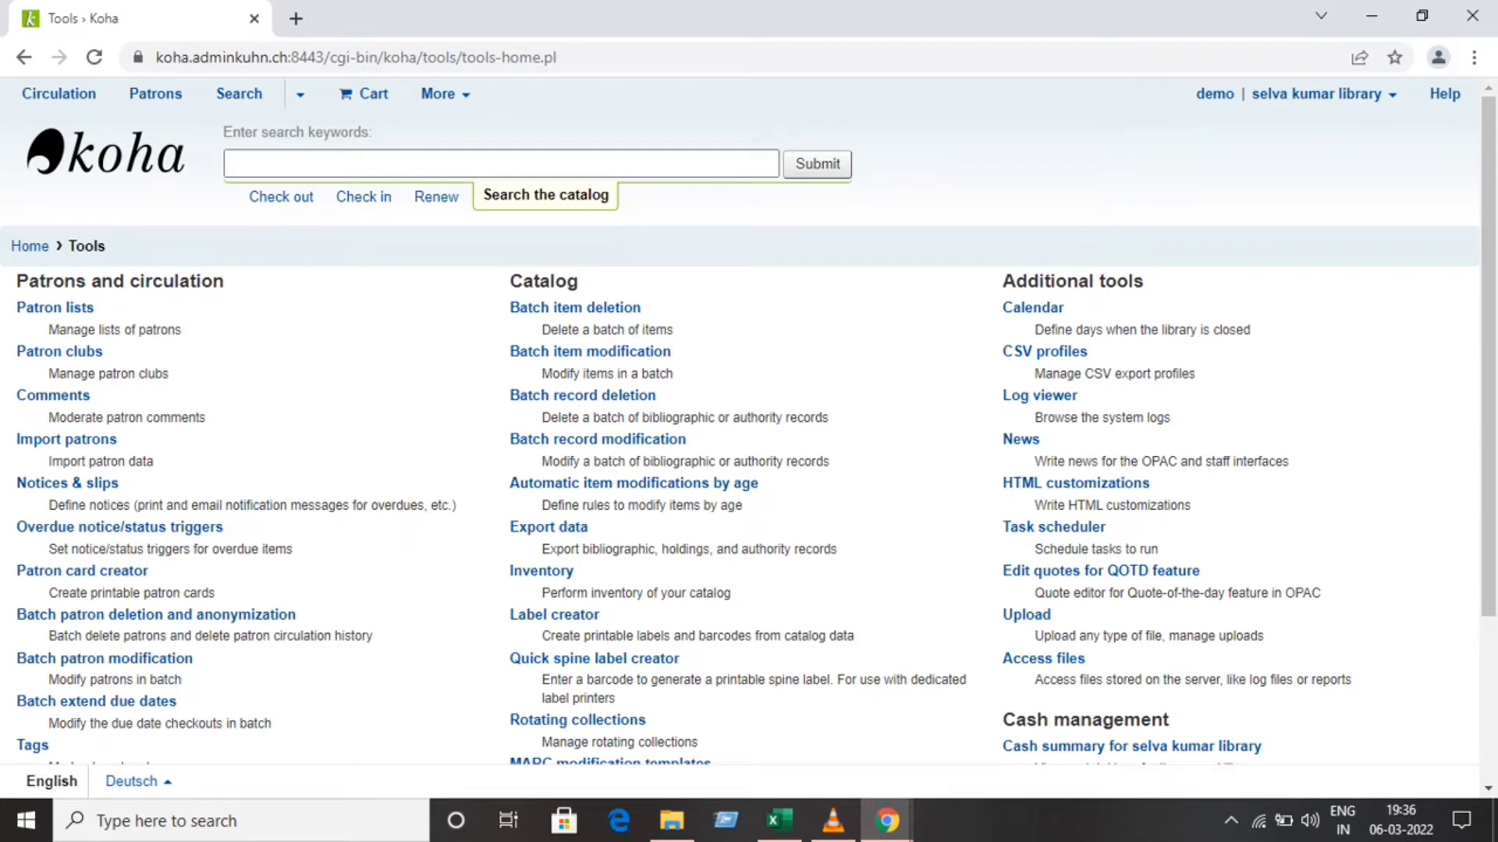
pyautogui.scroll(-2, 749, 420)
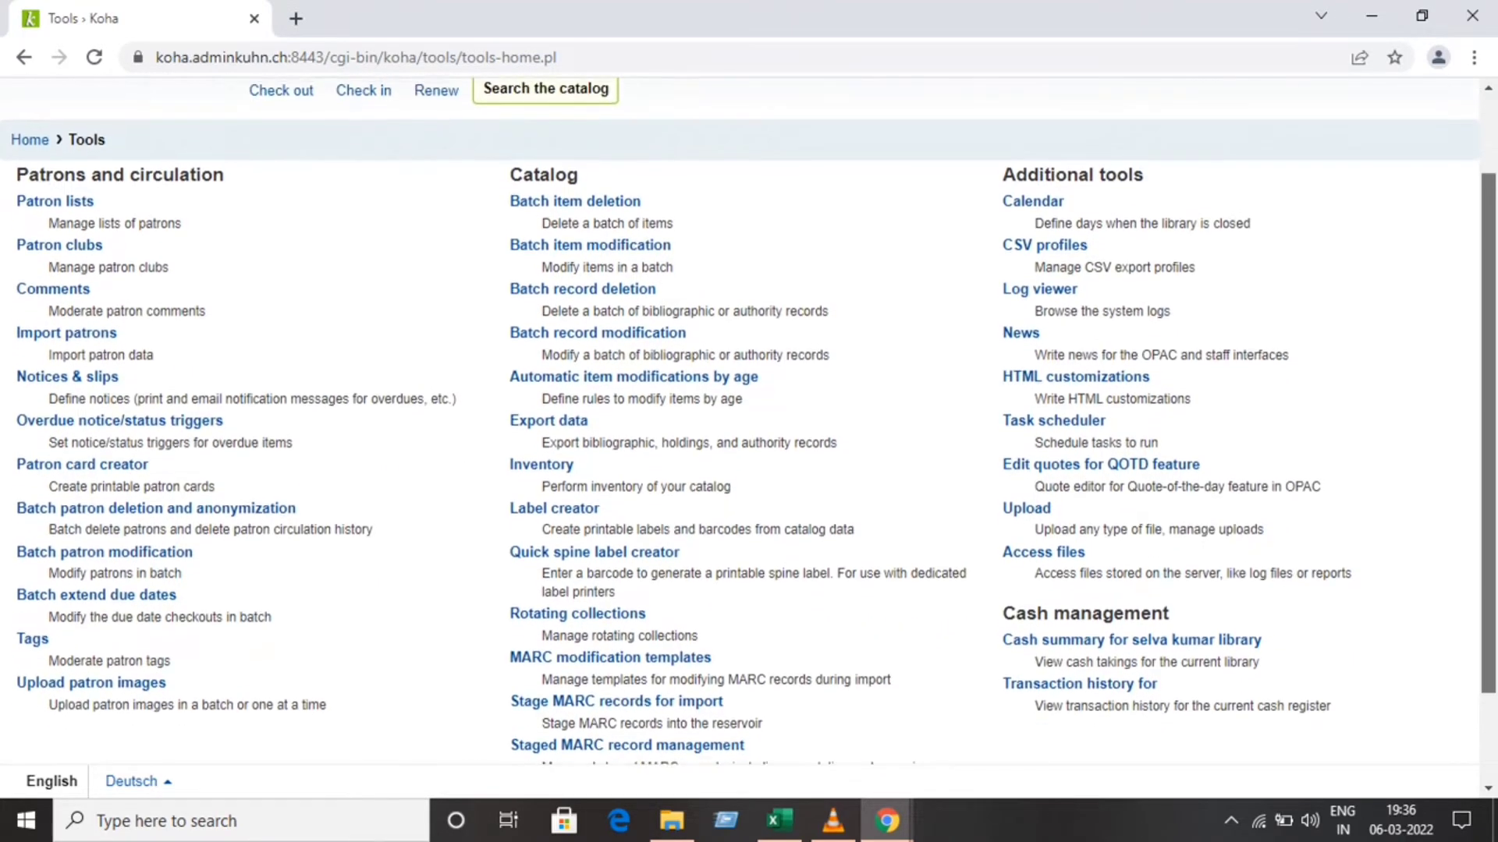
pyautogui.scroll(1, 749, 419)
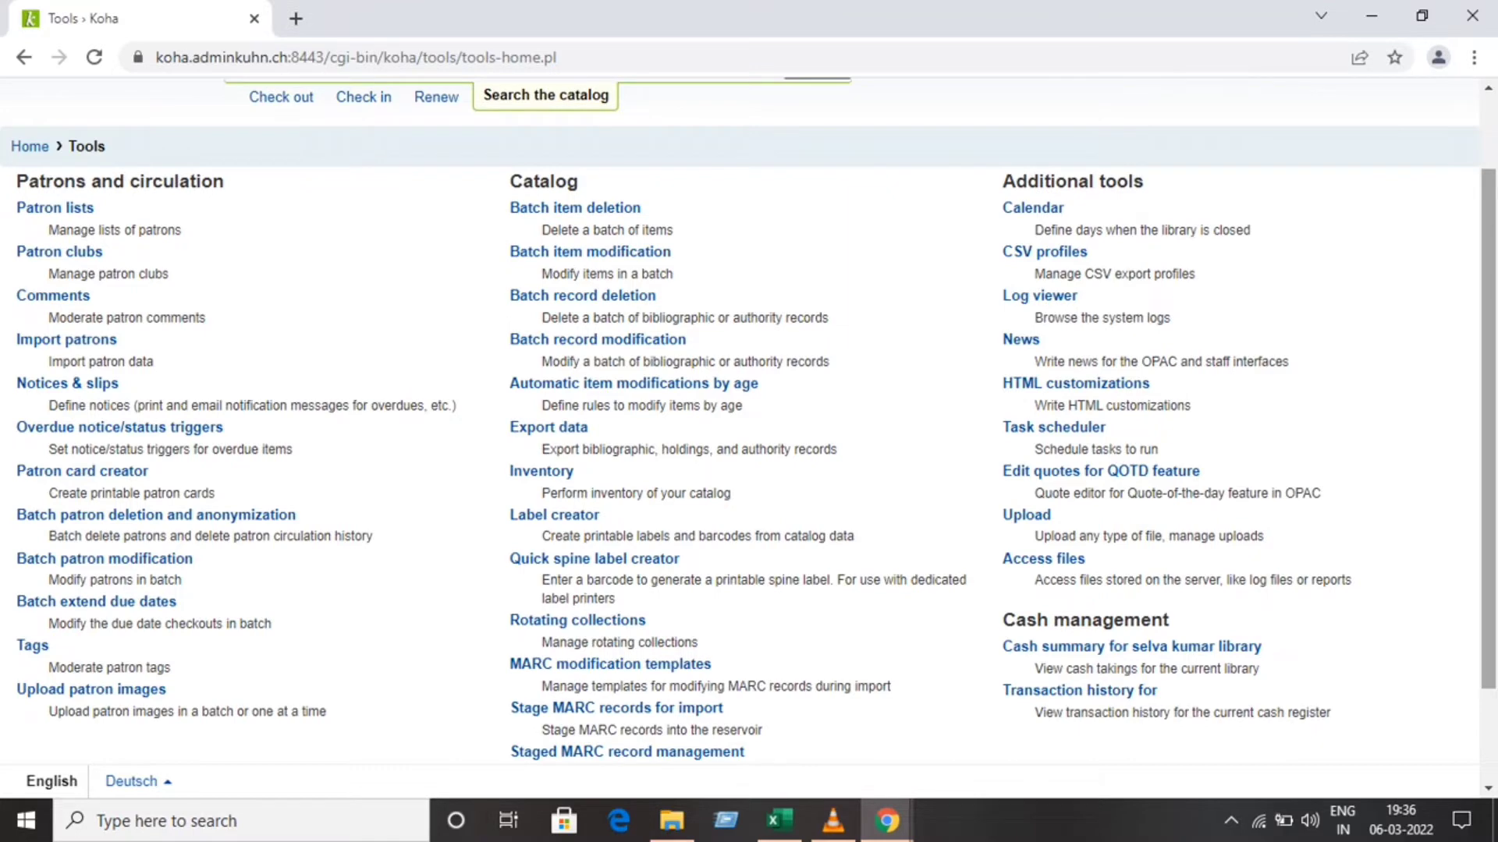
pyautogui.scroll(-1, 749, 420)
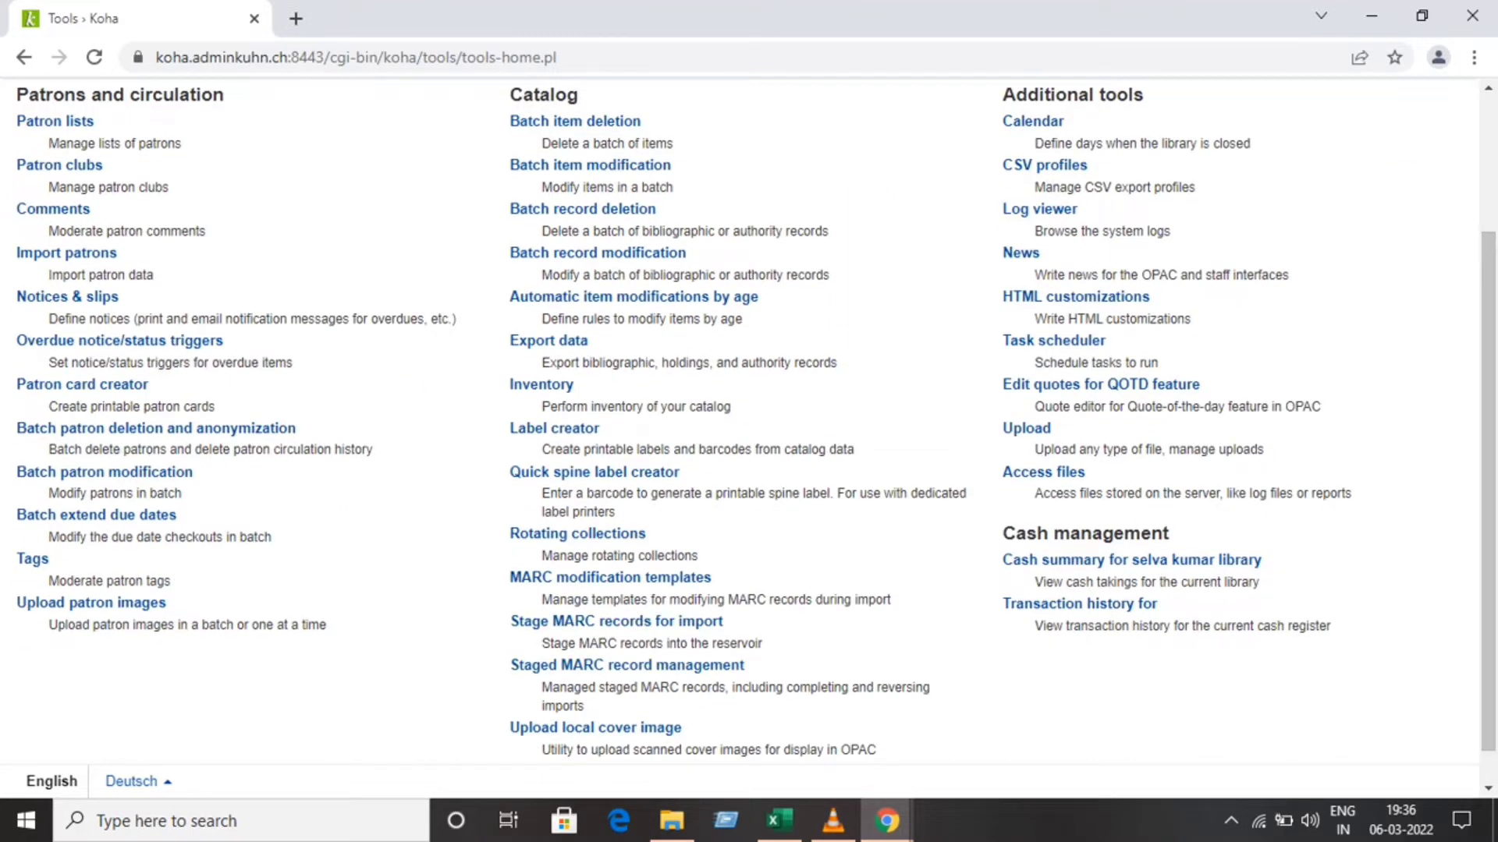
pyautogui.click(616, 621)
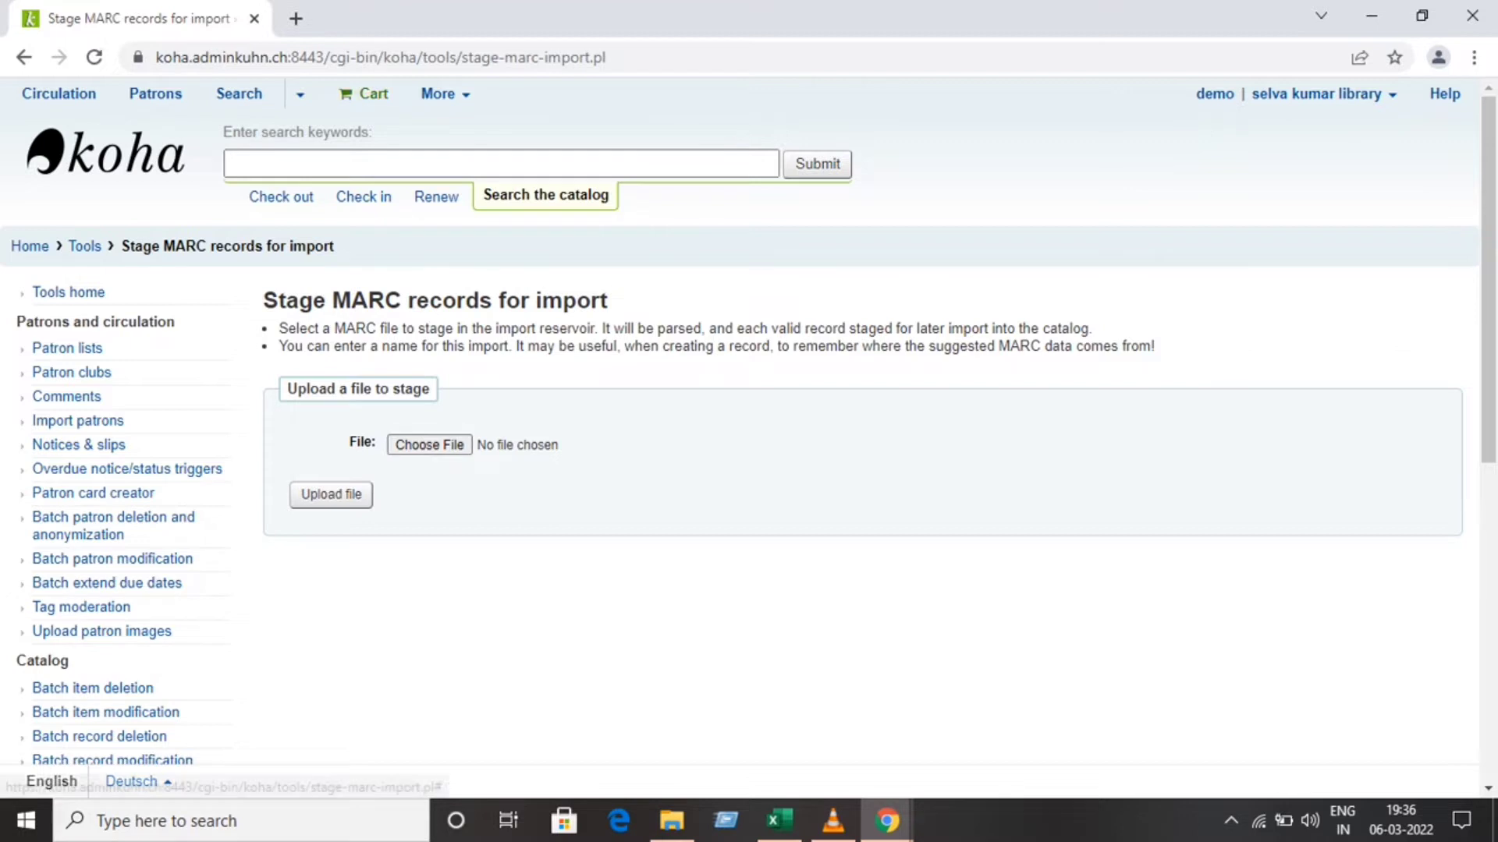
# Step: Search Google for "marcedit" in a new browser tab
pyautogui.click(296, 19)
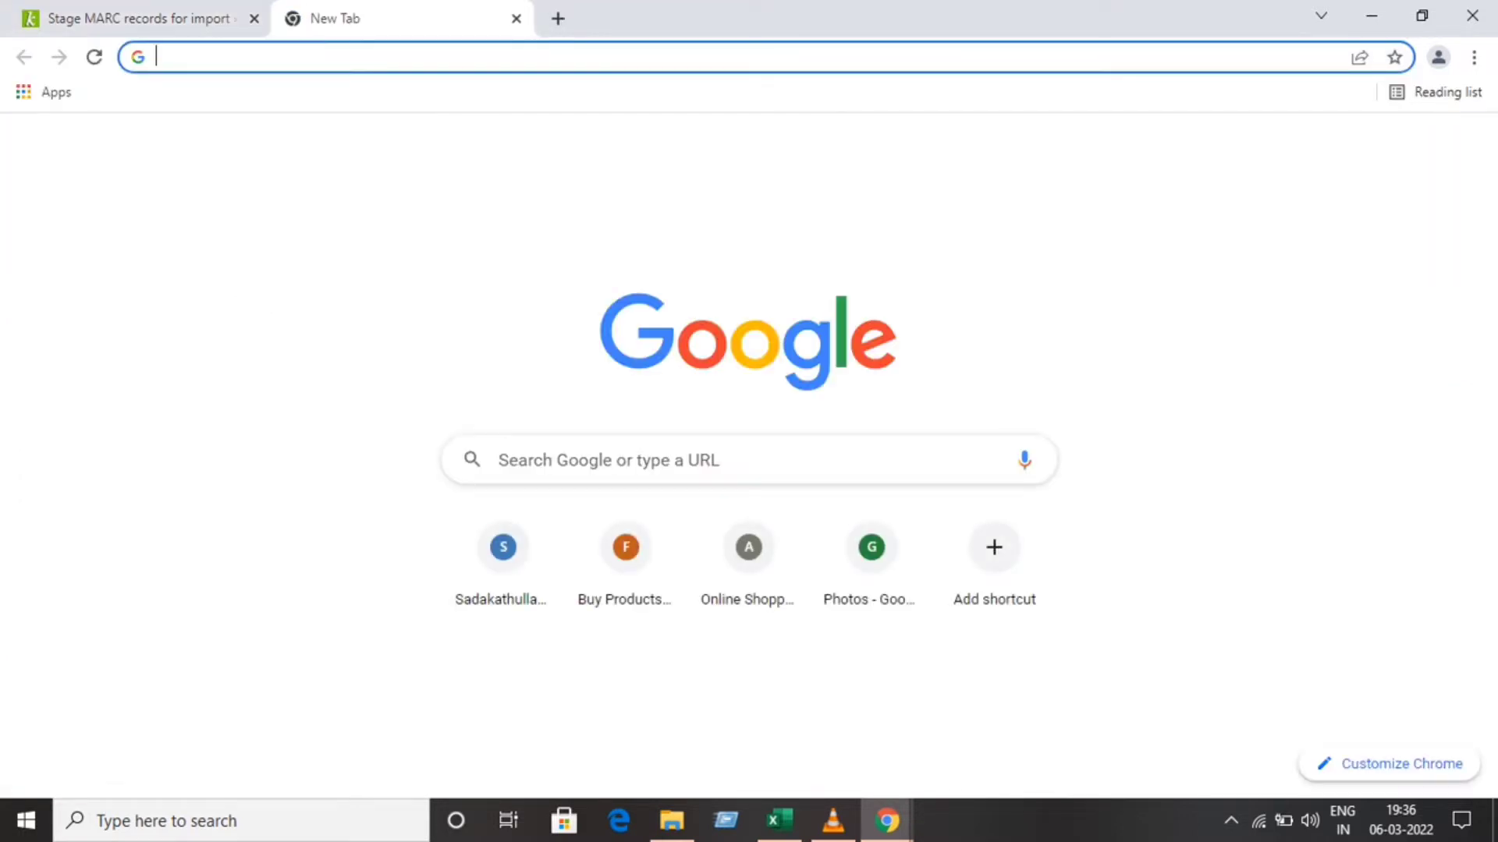
pyautogui.click(663, 460)
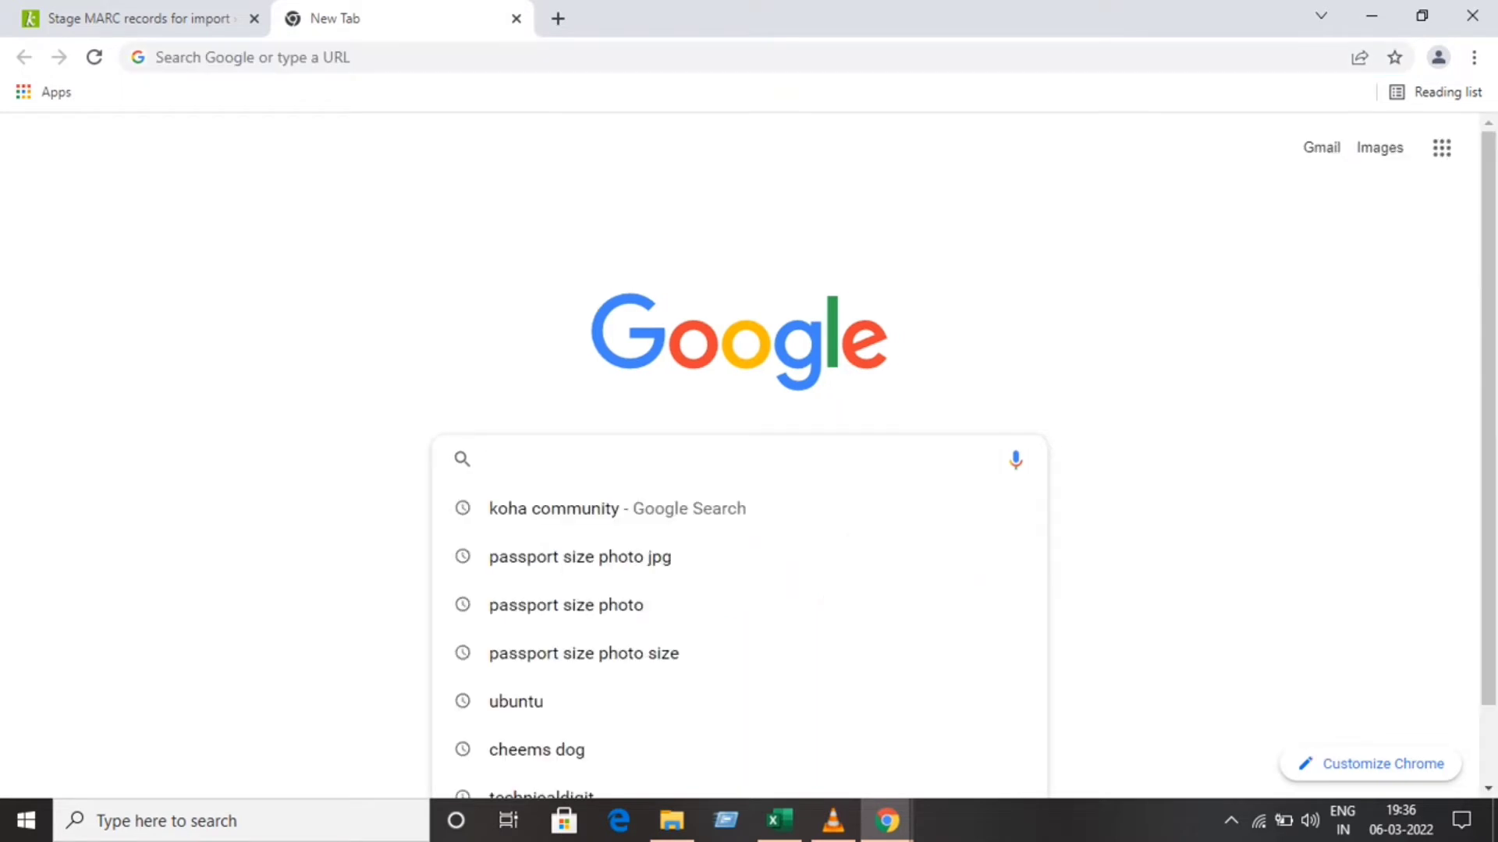
pyautogui.write('mar')
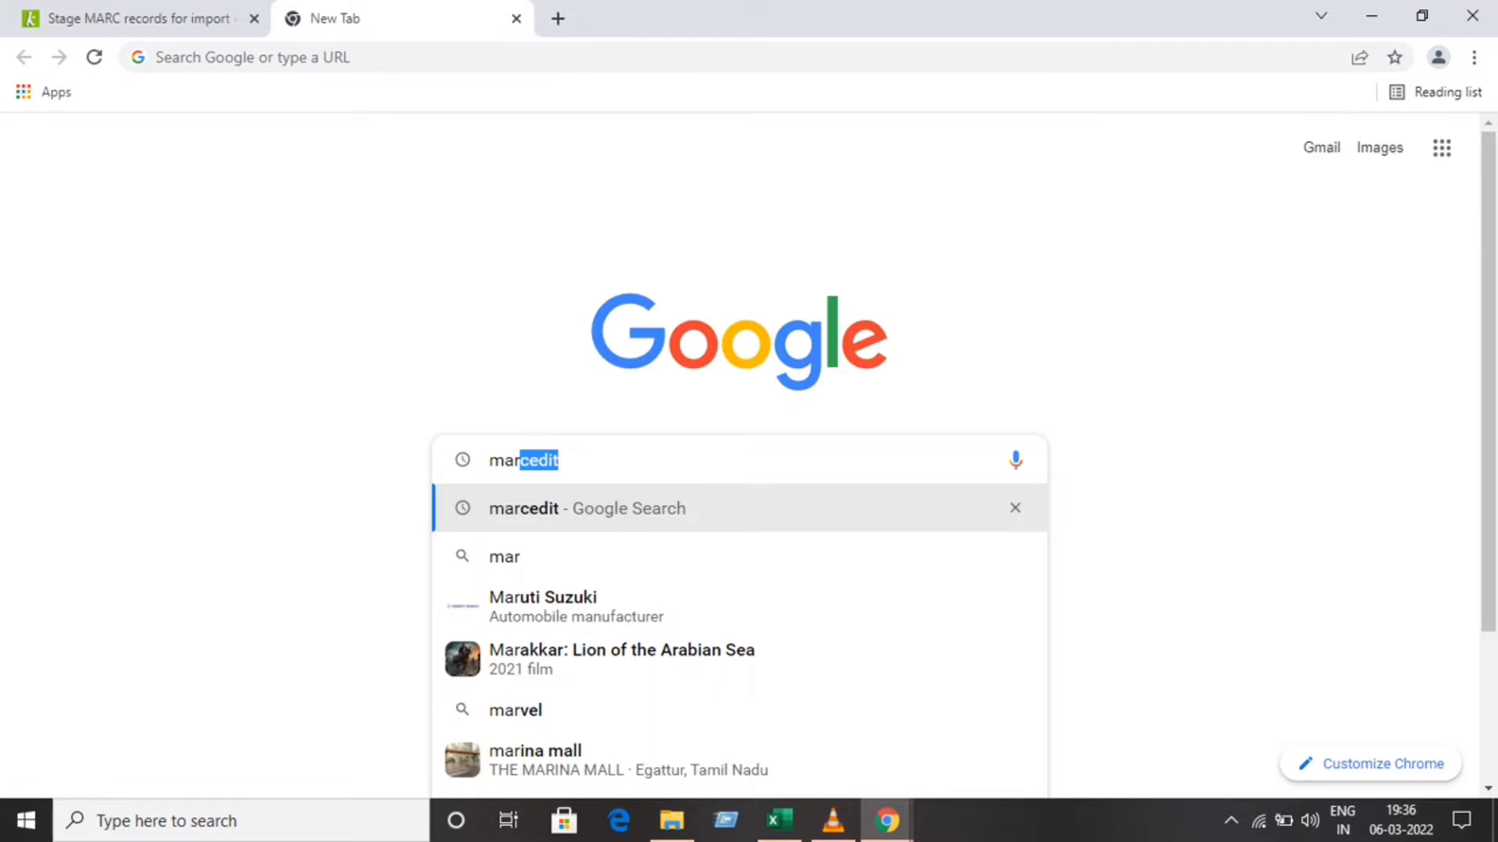
pyautogui.write('ced')
pyautogui.press('BackSpace')
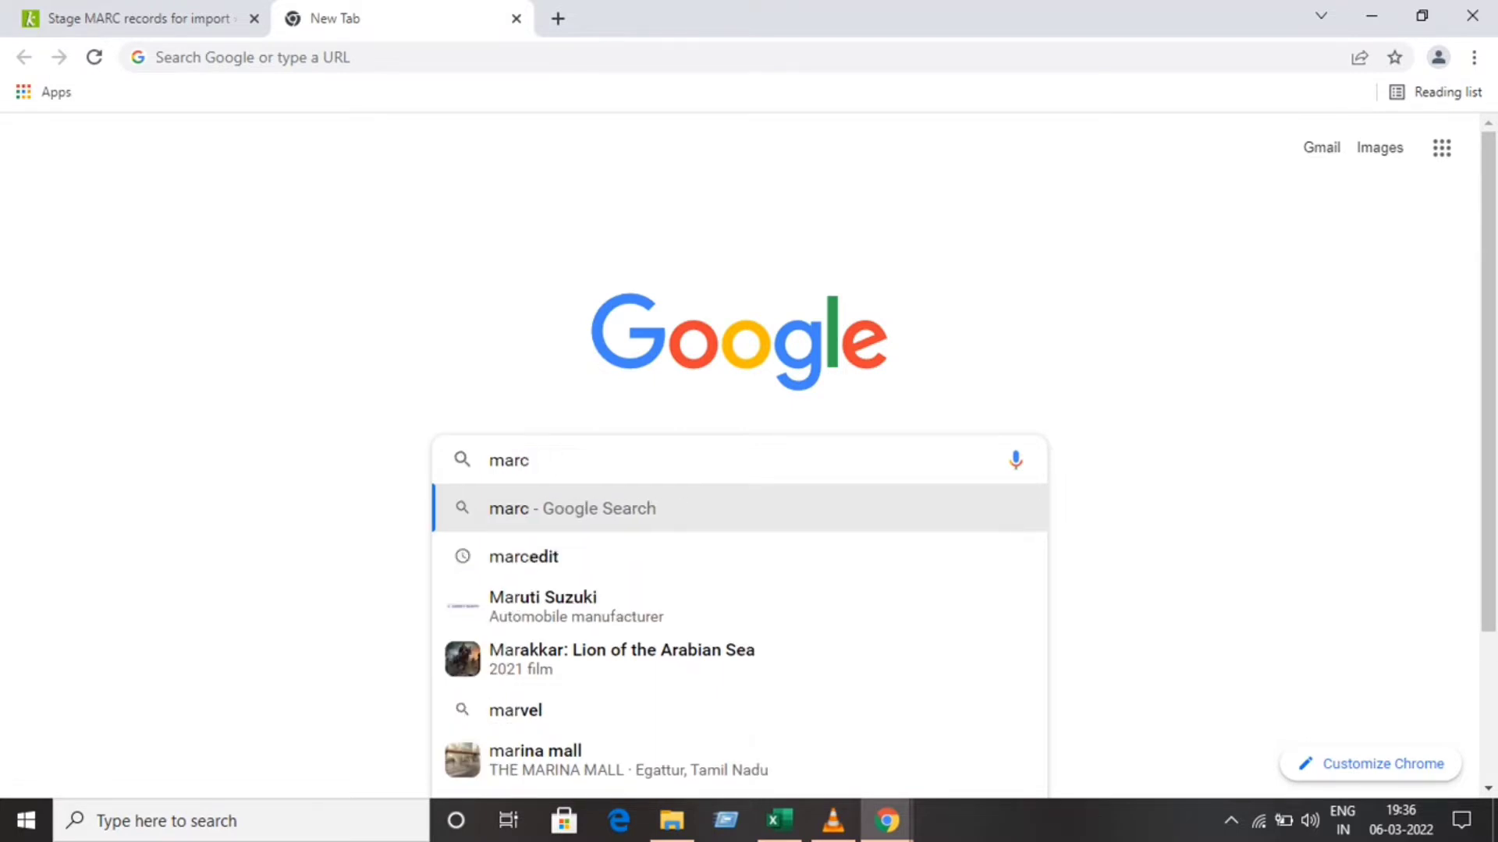
pyautogui.write('edit')
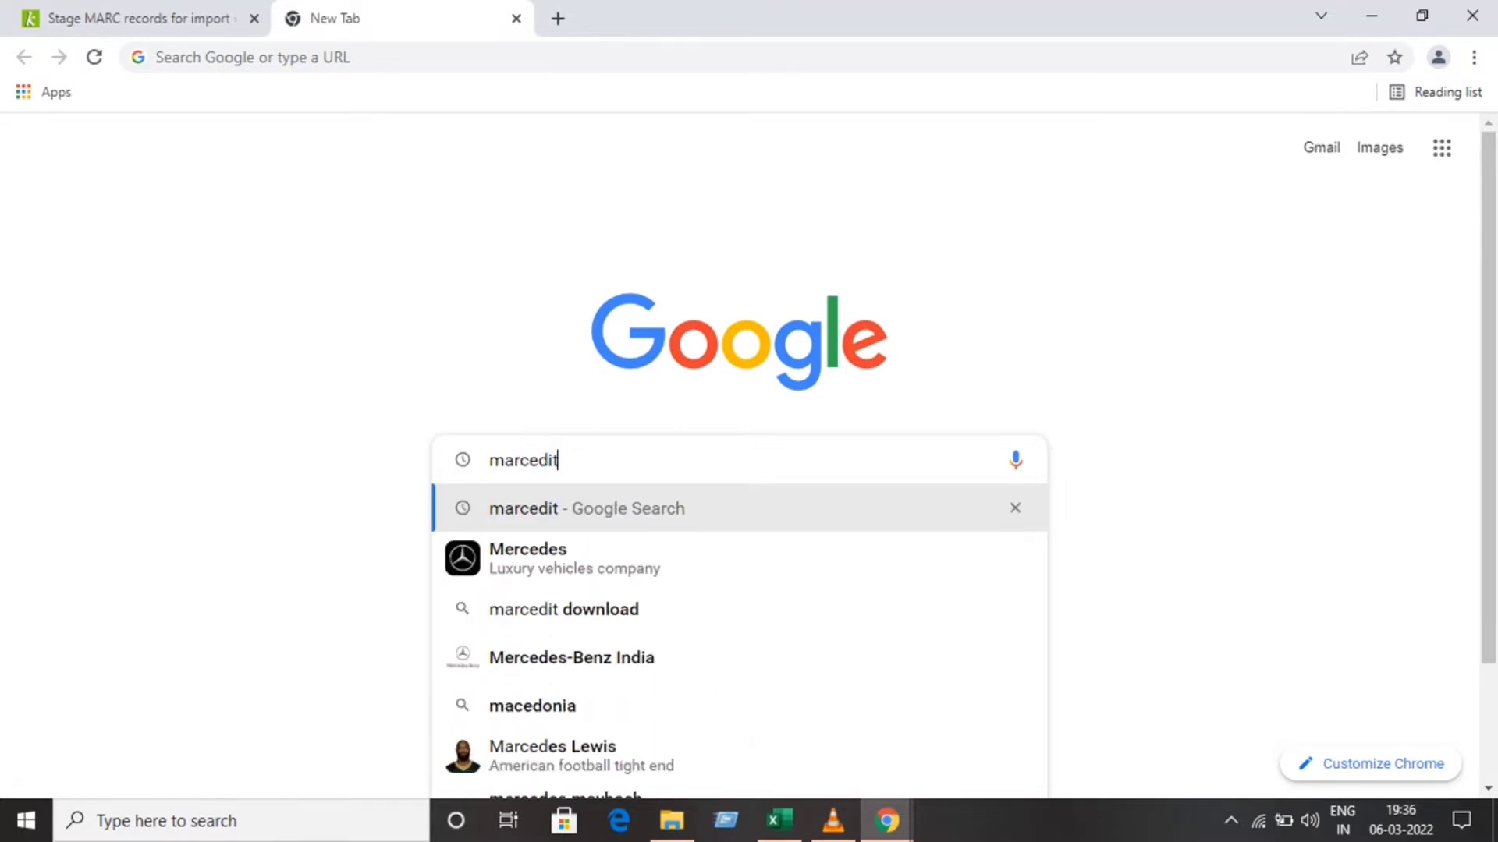
pyautogui.press('Return')
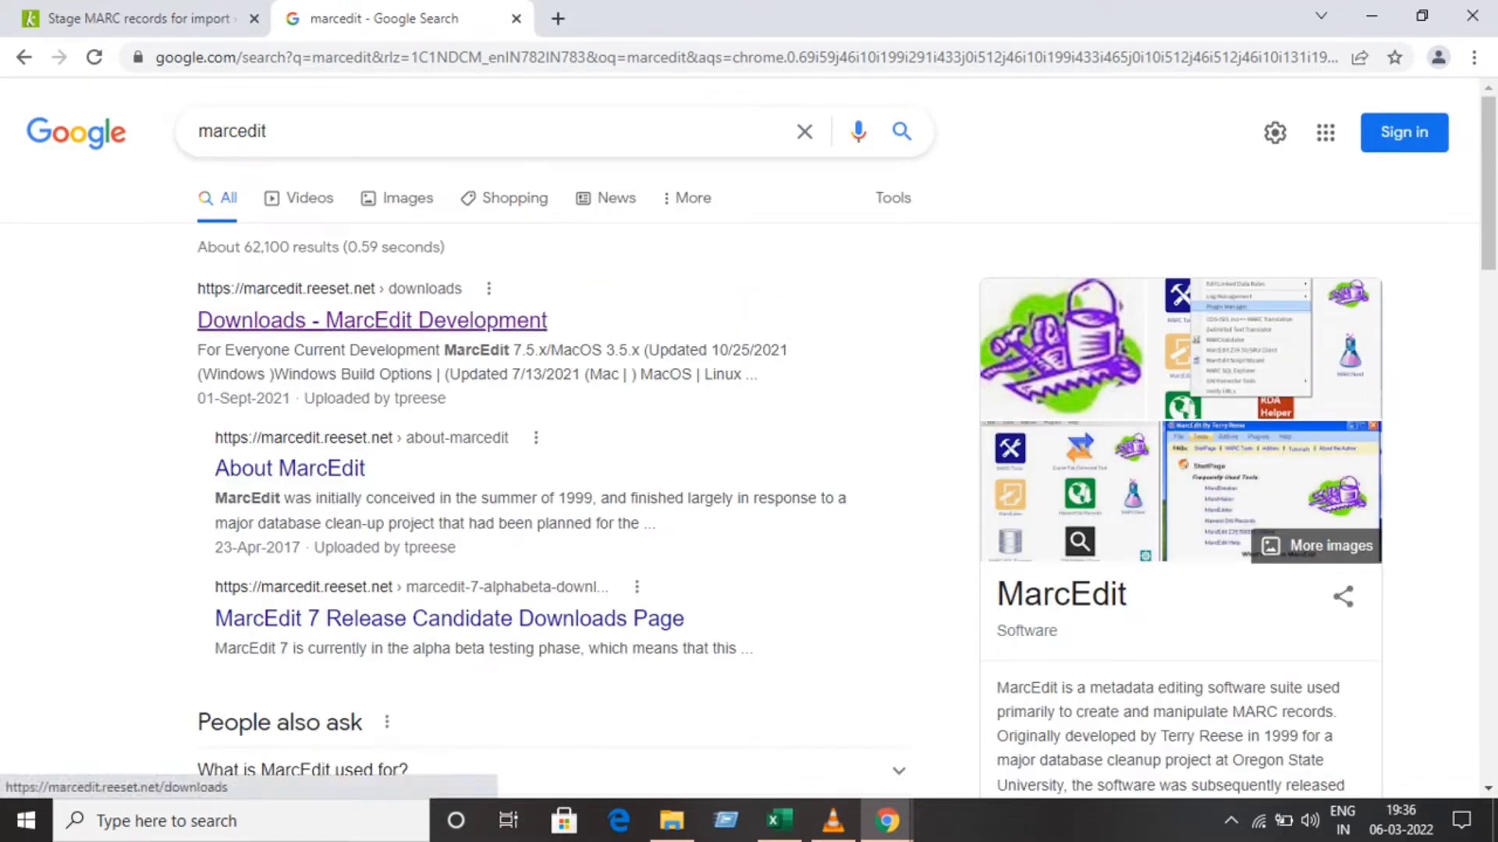
# Step: Download the Windows 64-bit, non-administrator (All Users) installer of MarcEdit 7.3.x from the MarcEdit Development downloads page
pyautogui.click(372, 320)
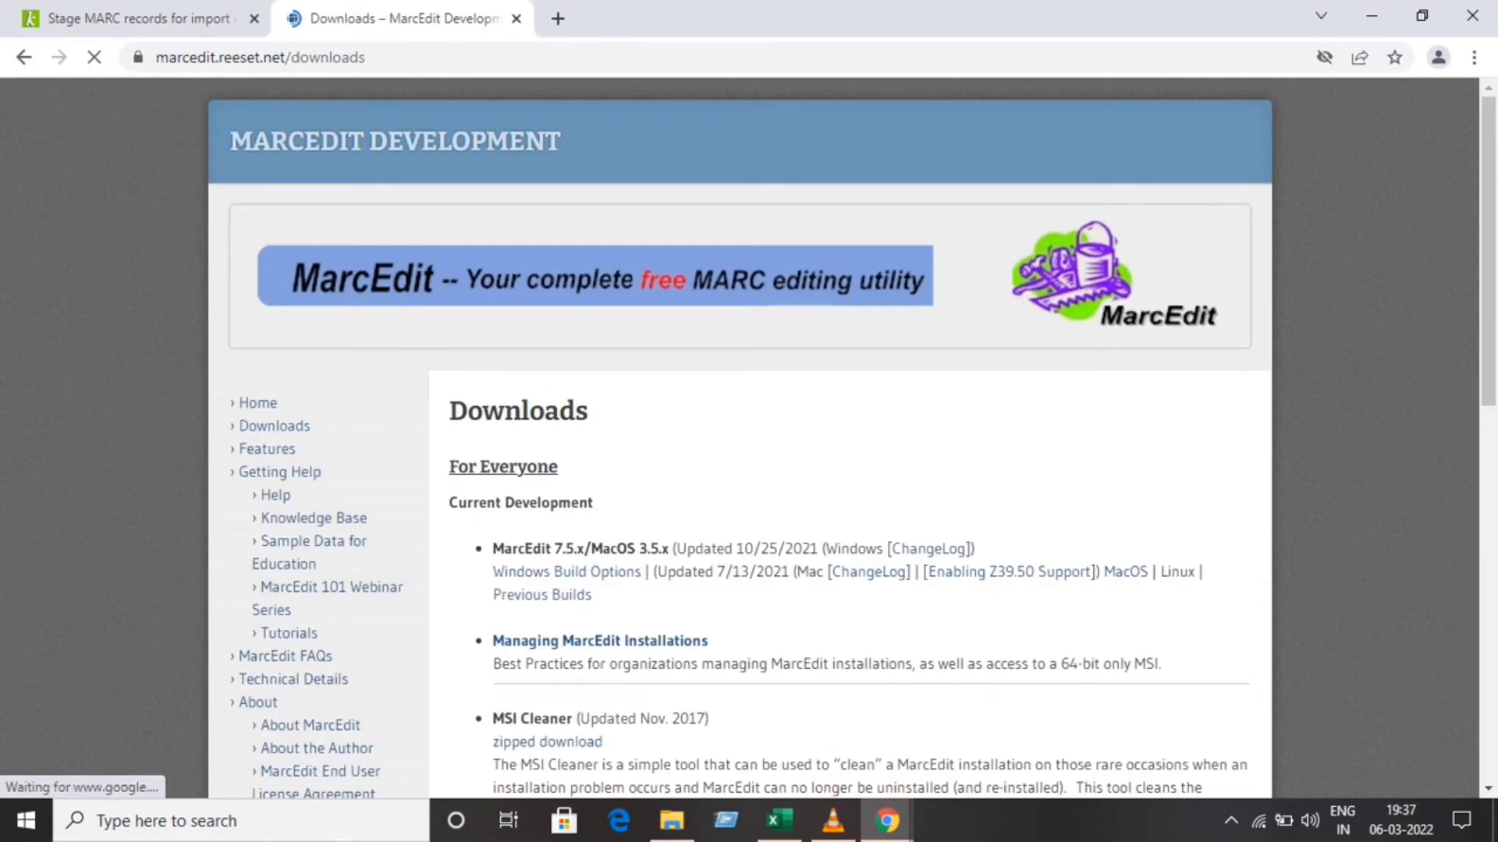
pyautogui.scroll(-8, 605, 552)
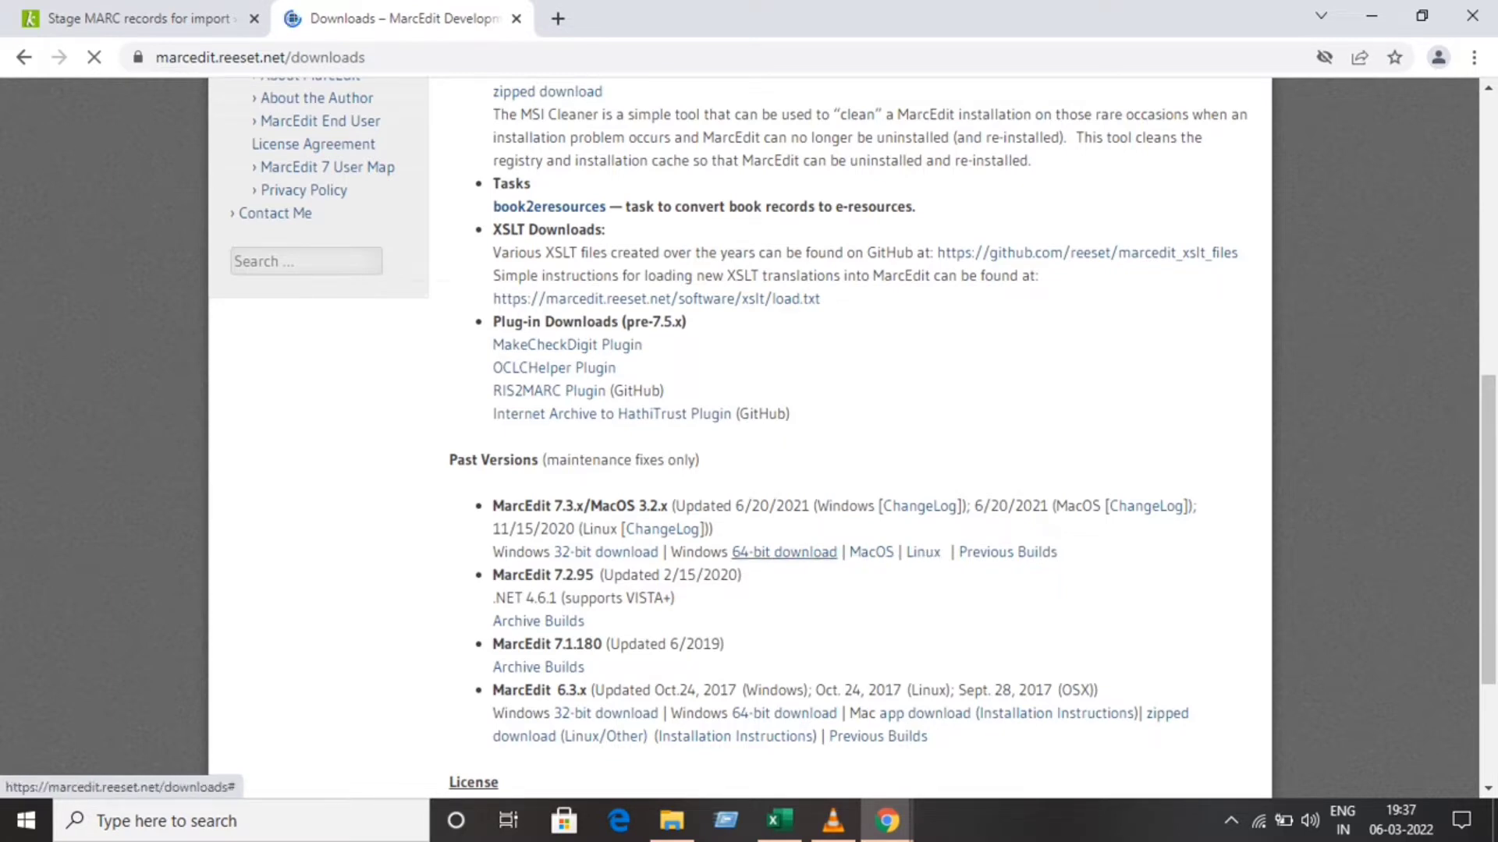
pyautogui.click(784, 551)
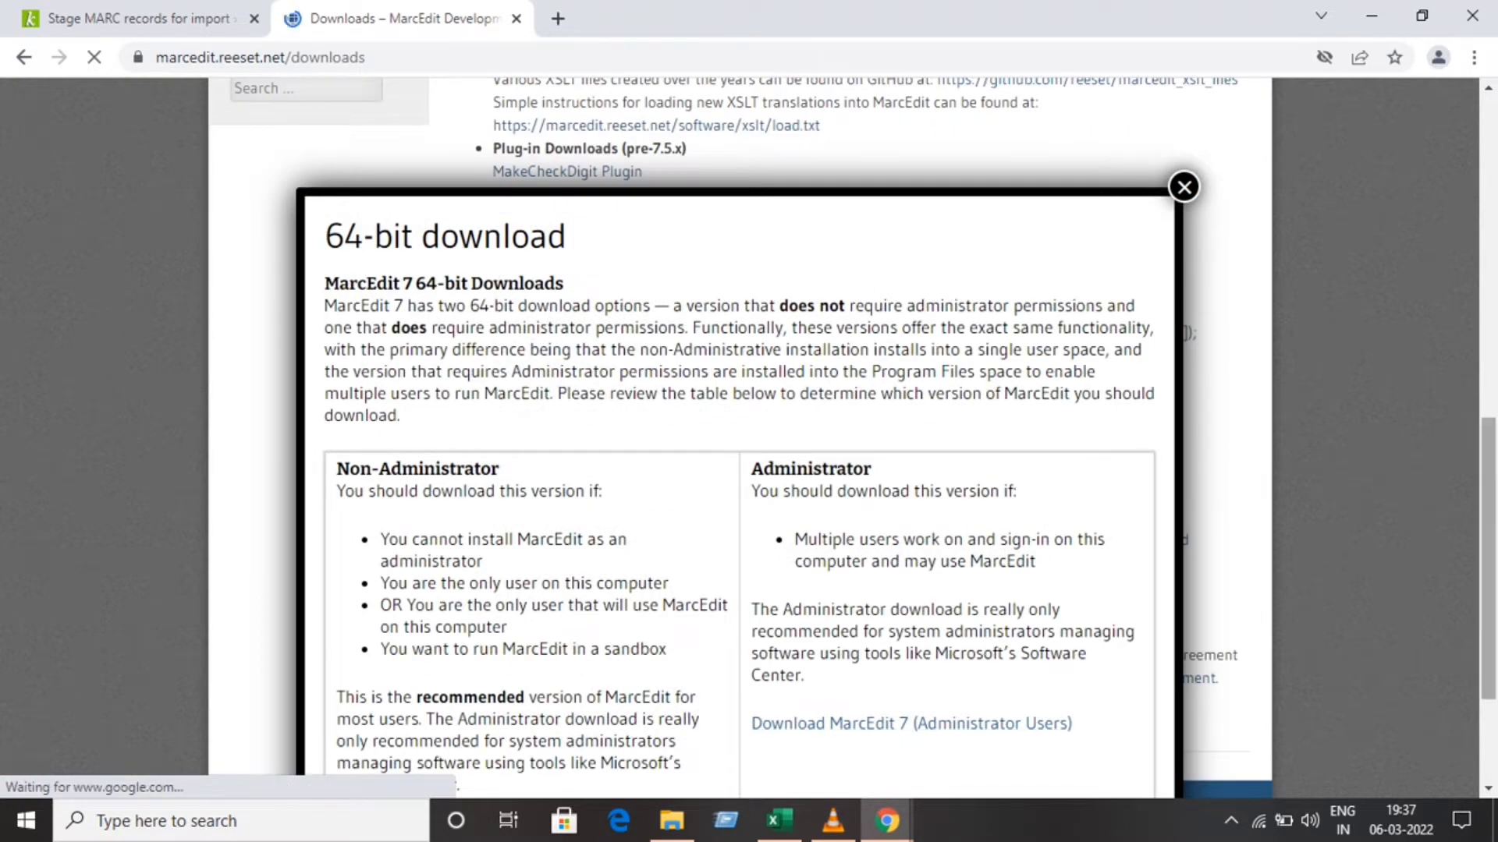
pyautogui.scroll(-2, 749, 436)
pyautogui.scroll(1, 749, 437)
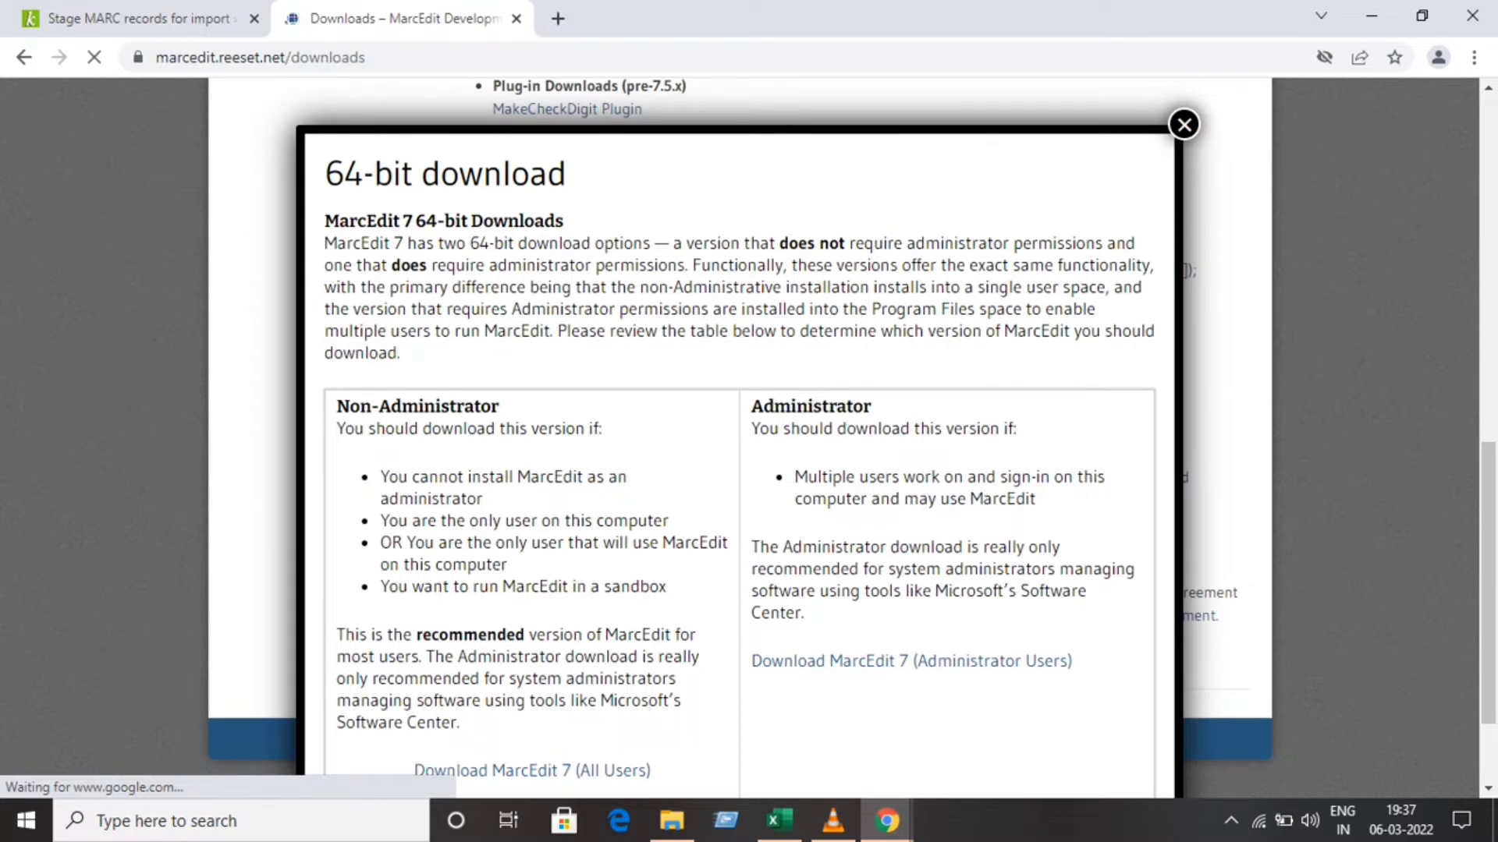
pyautogui.scroll(-2, 748, 436)
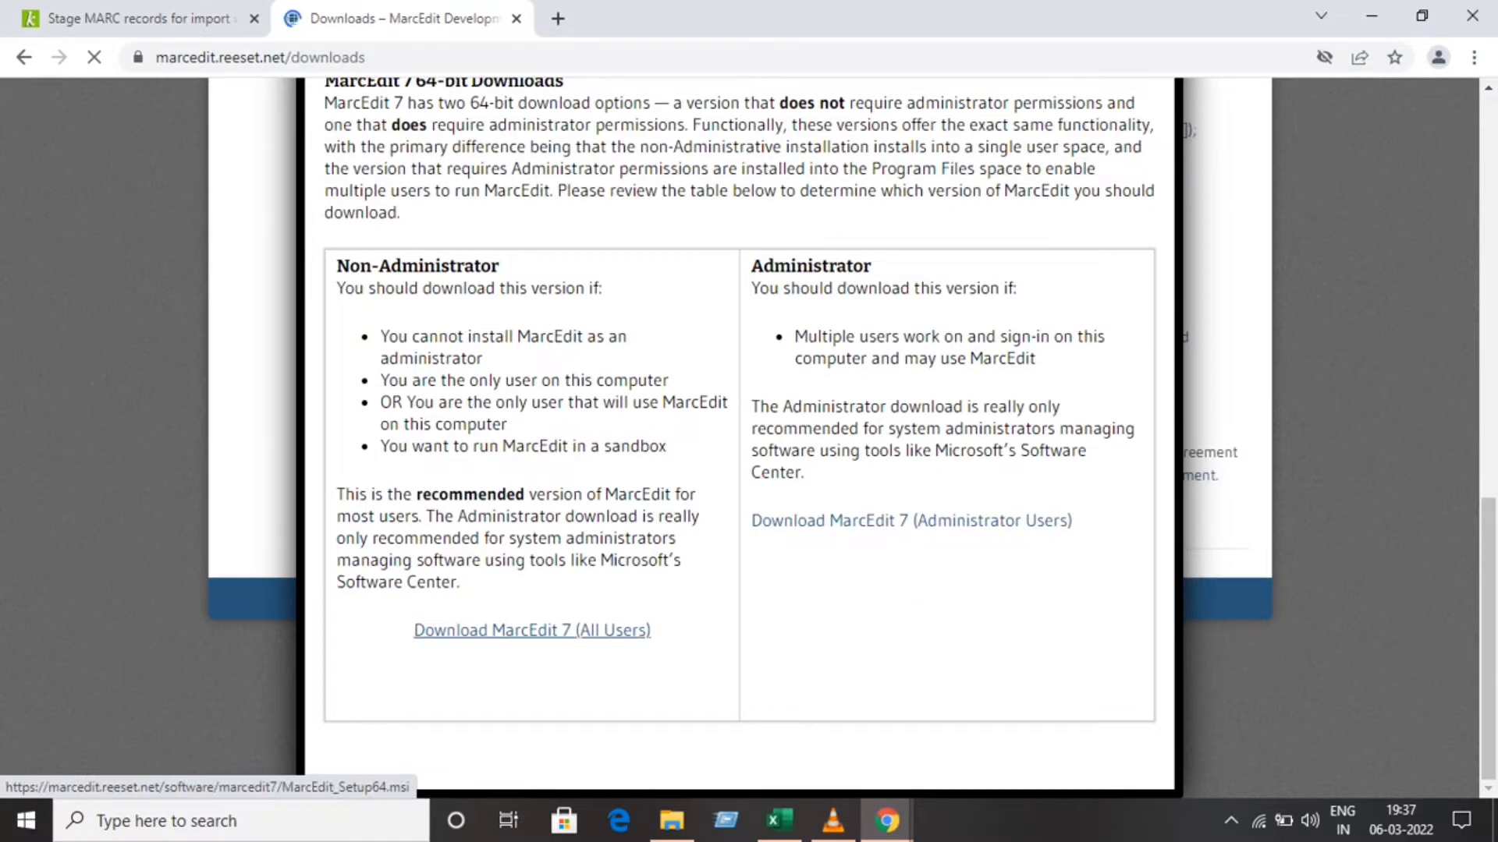
pyautogui.click(532, 631)
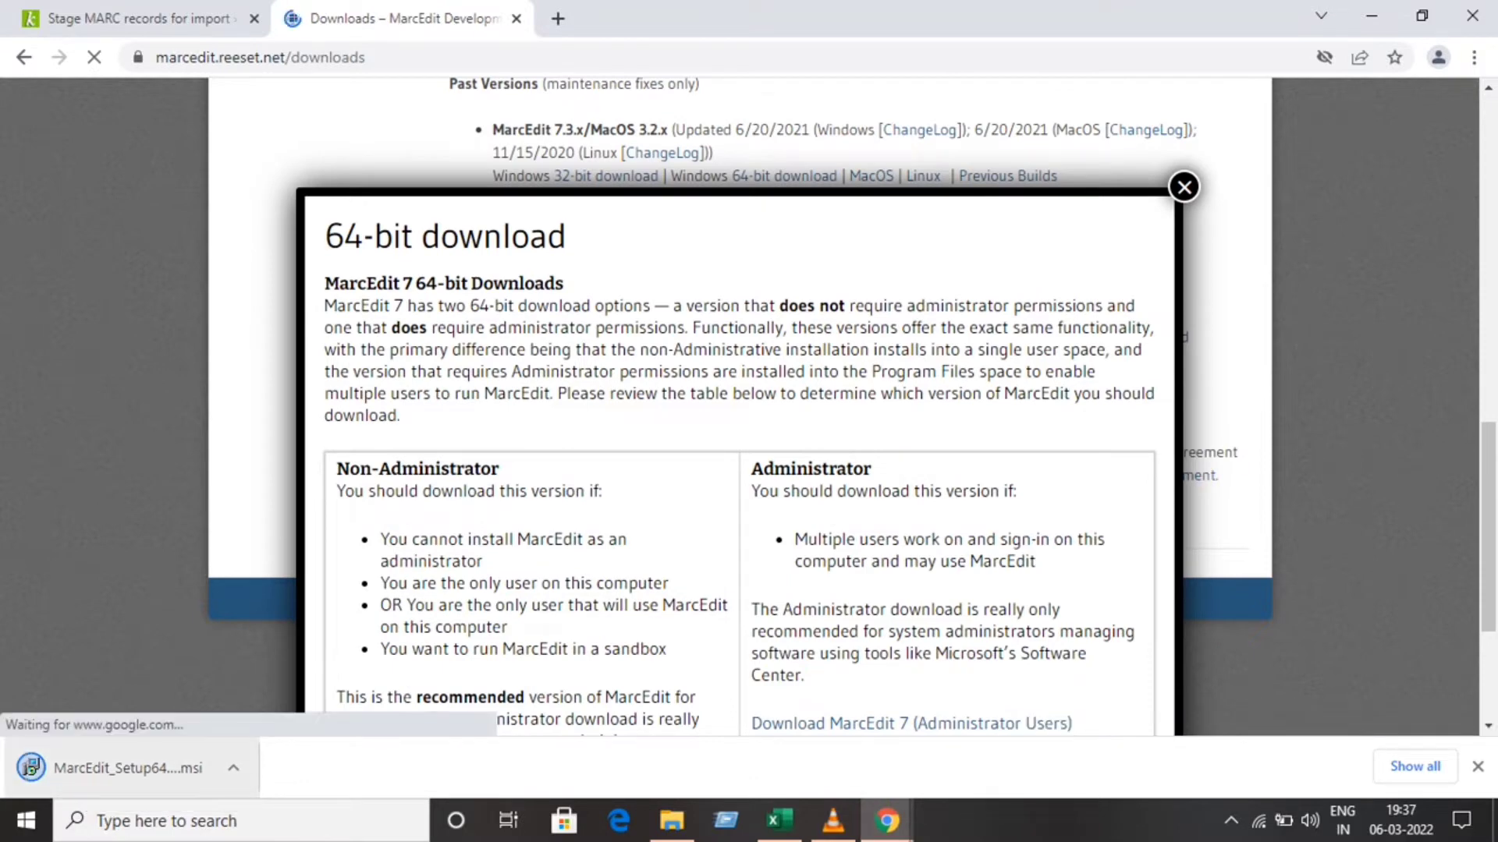
pyautogui.click(78, 767)
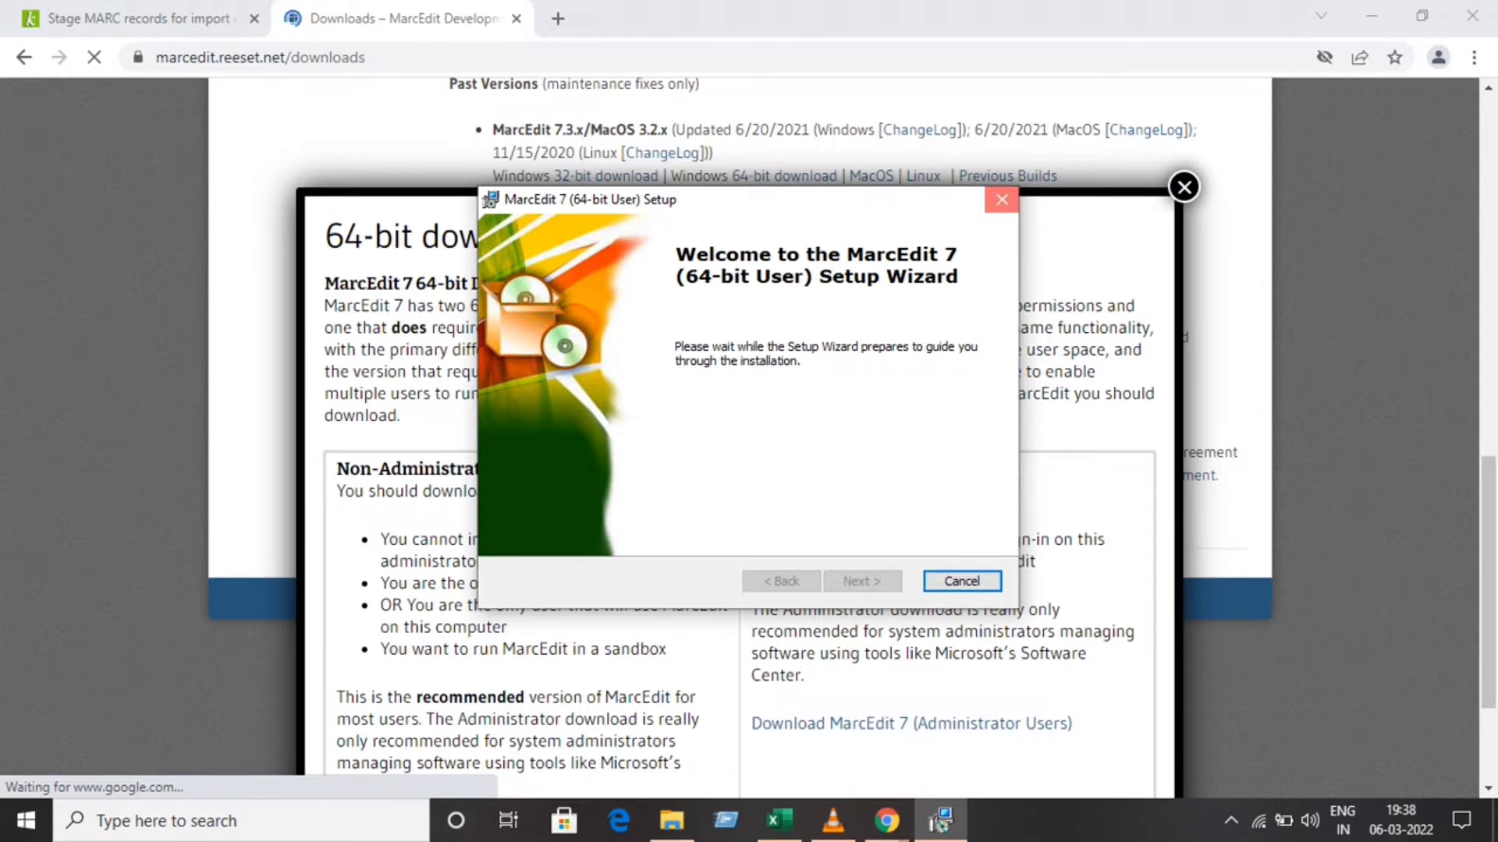
pyautogui.click(1001, 200)
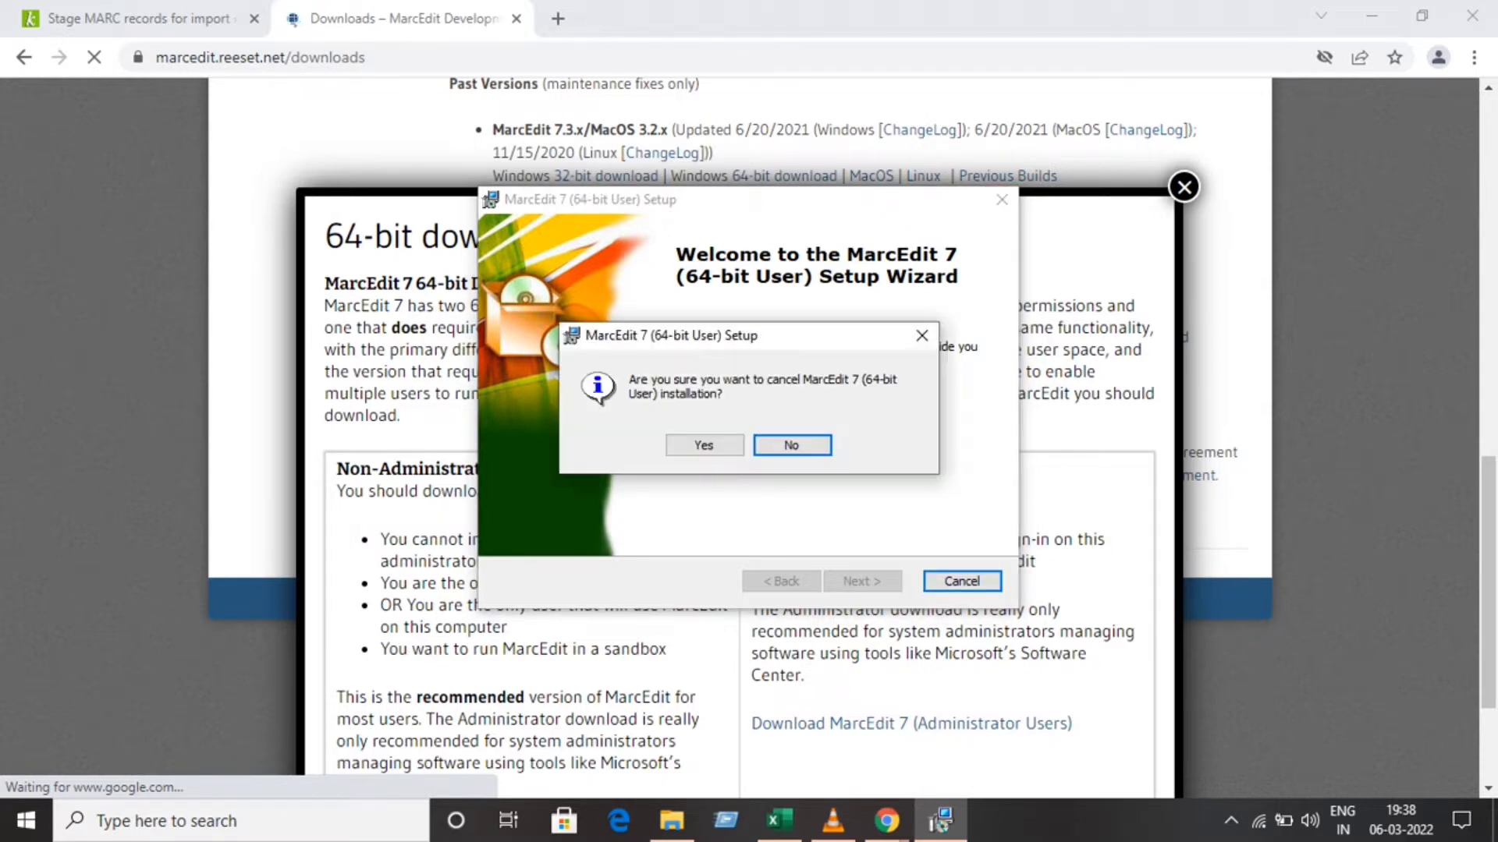
pyautogui.click(705, 445)
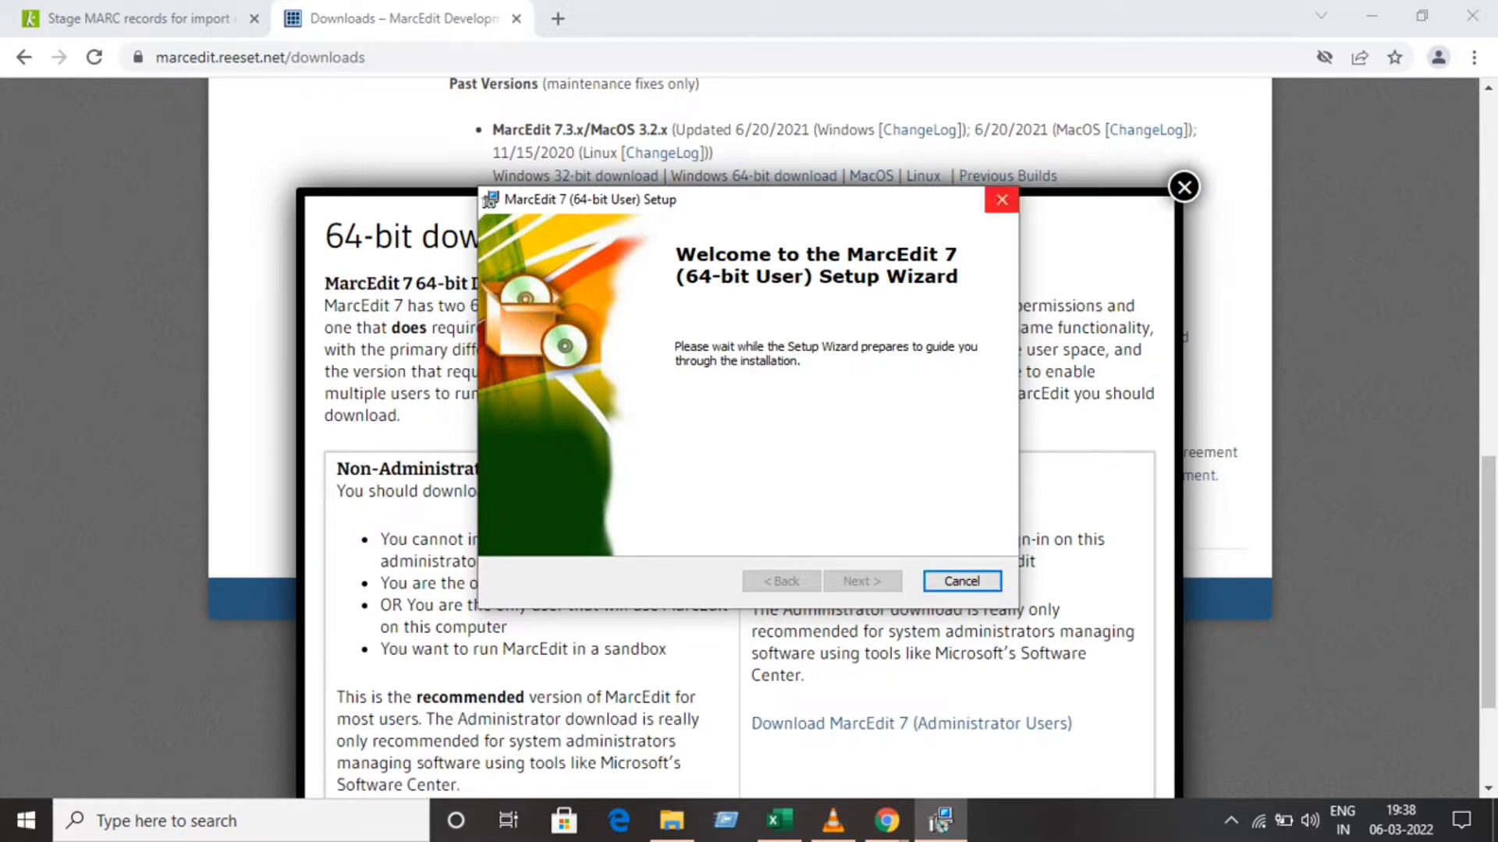
pyautogui.click(1002, 200)
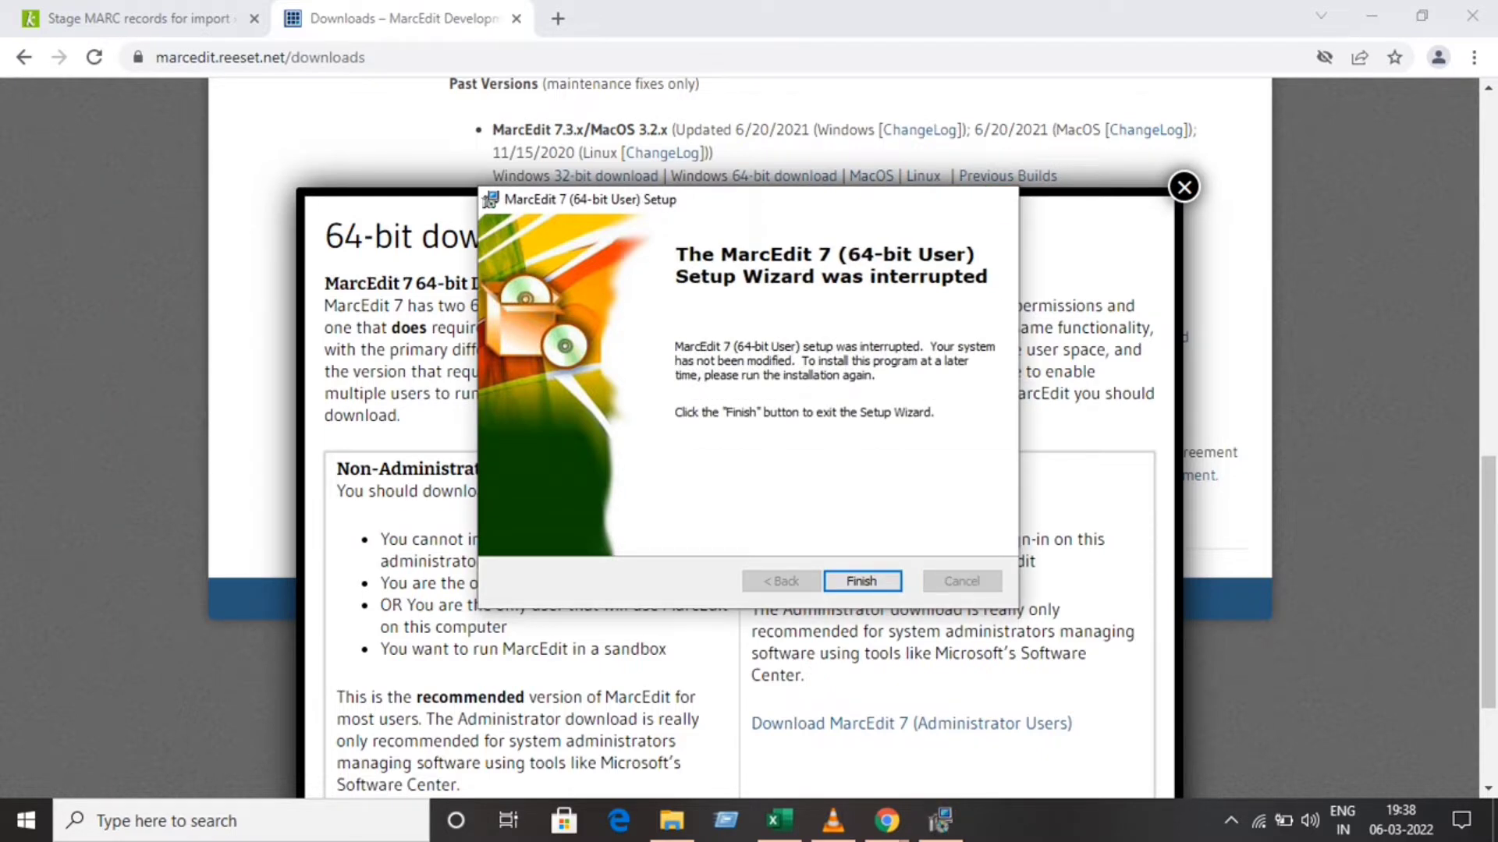
pyautogui.click(1002, 199)
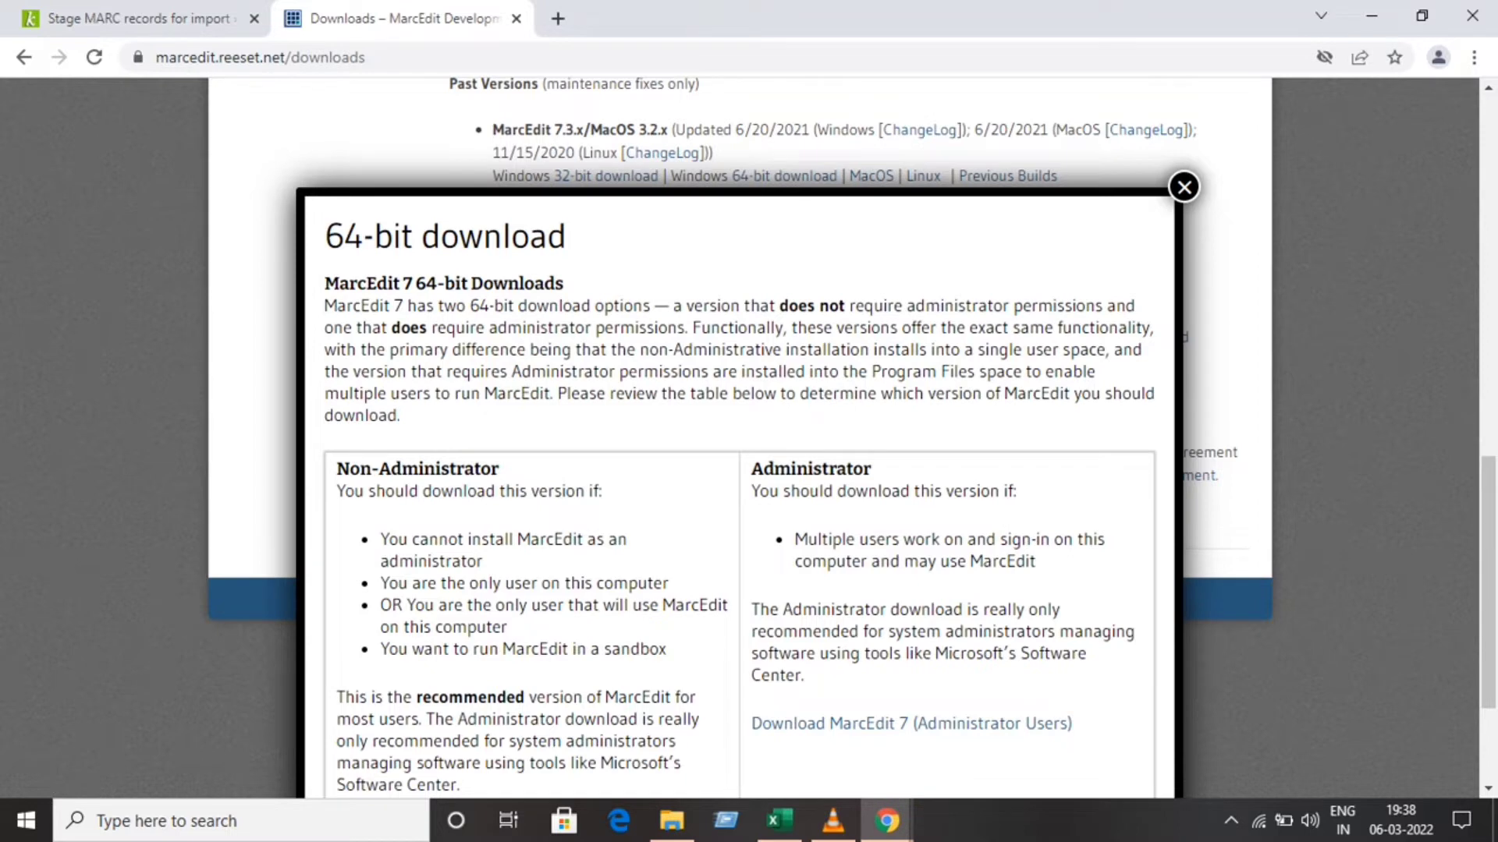
# Step: Close the MarcEdit downloads page and launch MarcEdit 7 from the desktop, leaving its window minimized
pyautogui.click(1184, 187)
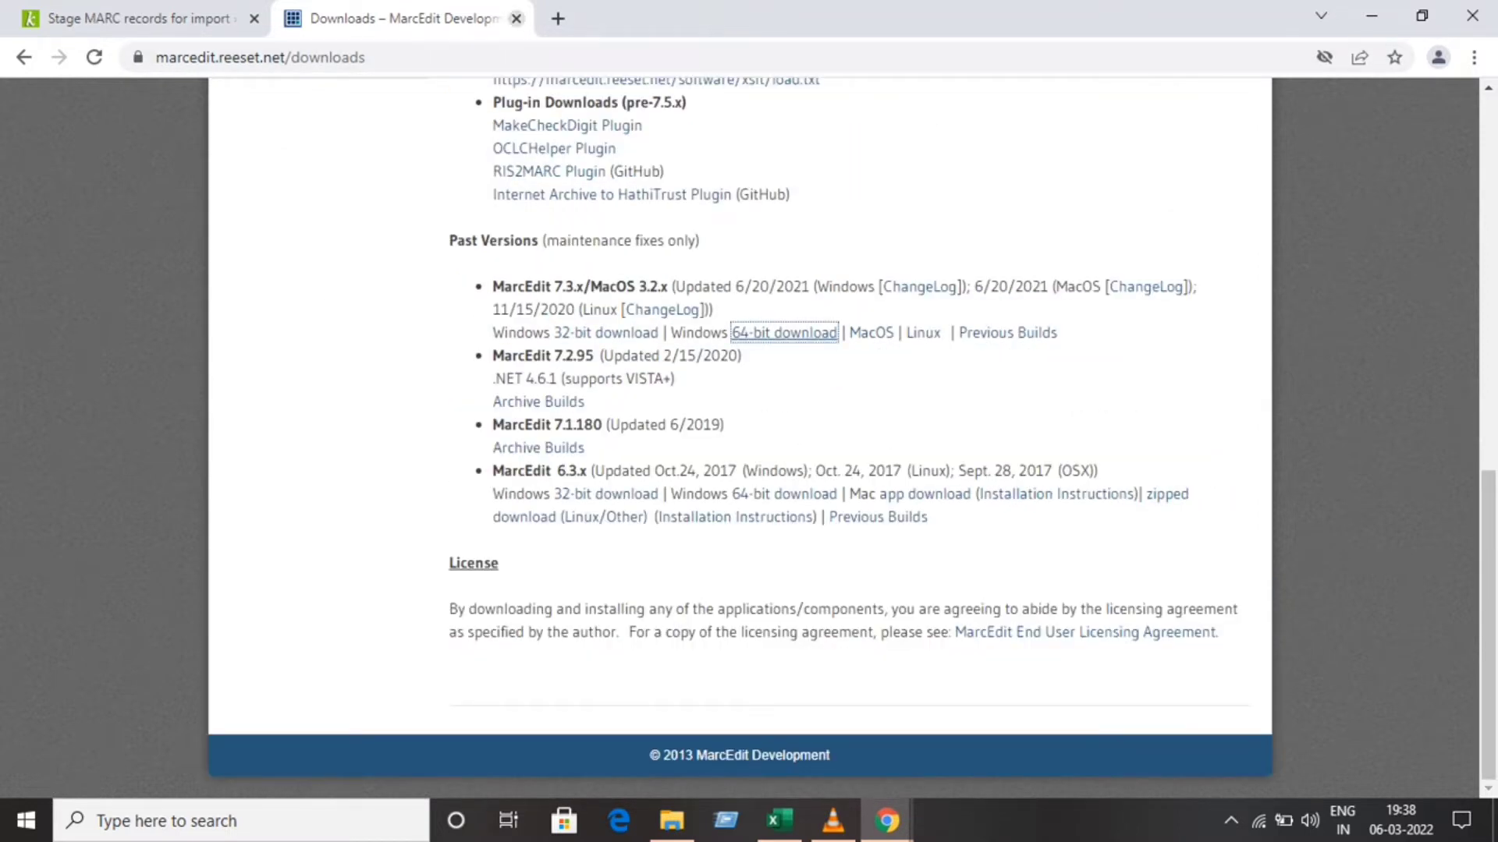
pyautogui.click(515, 18)
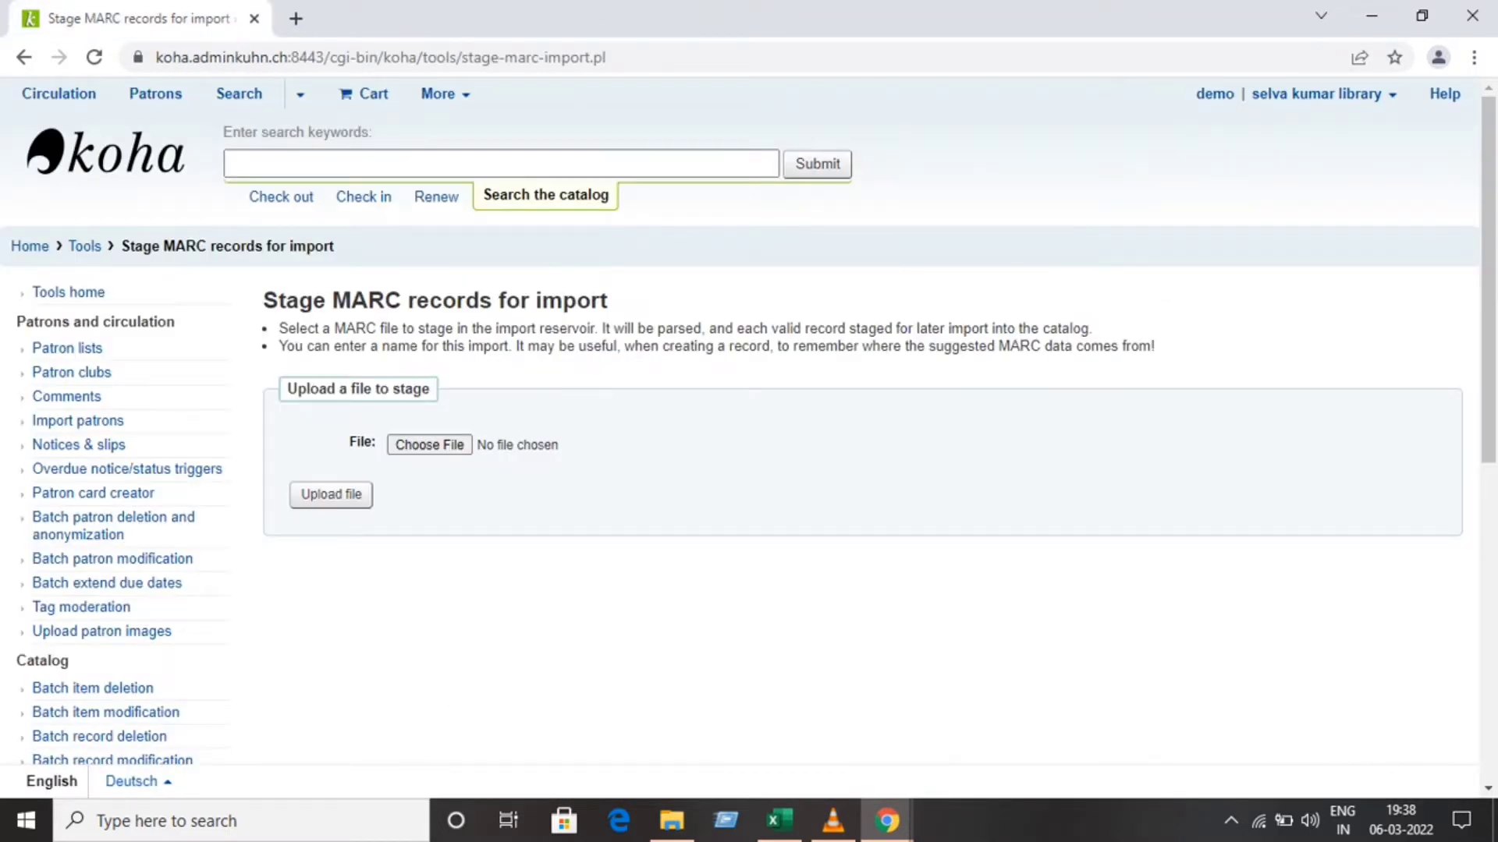
pyautogui.click(1371, 16)
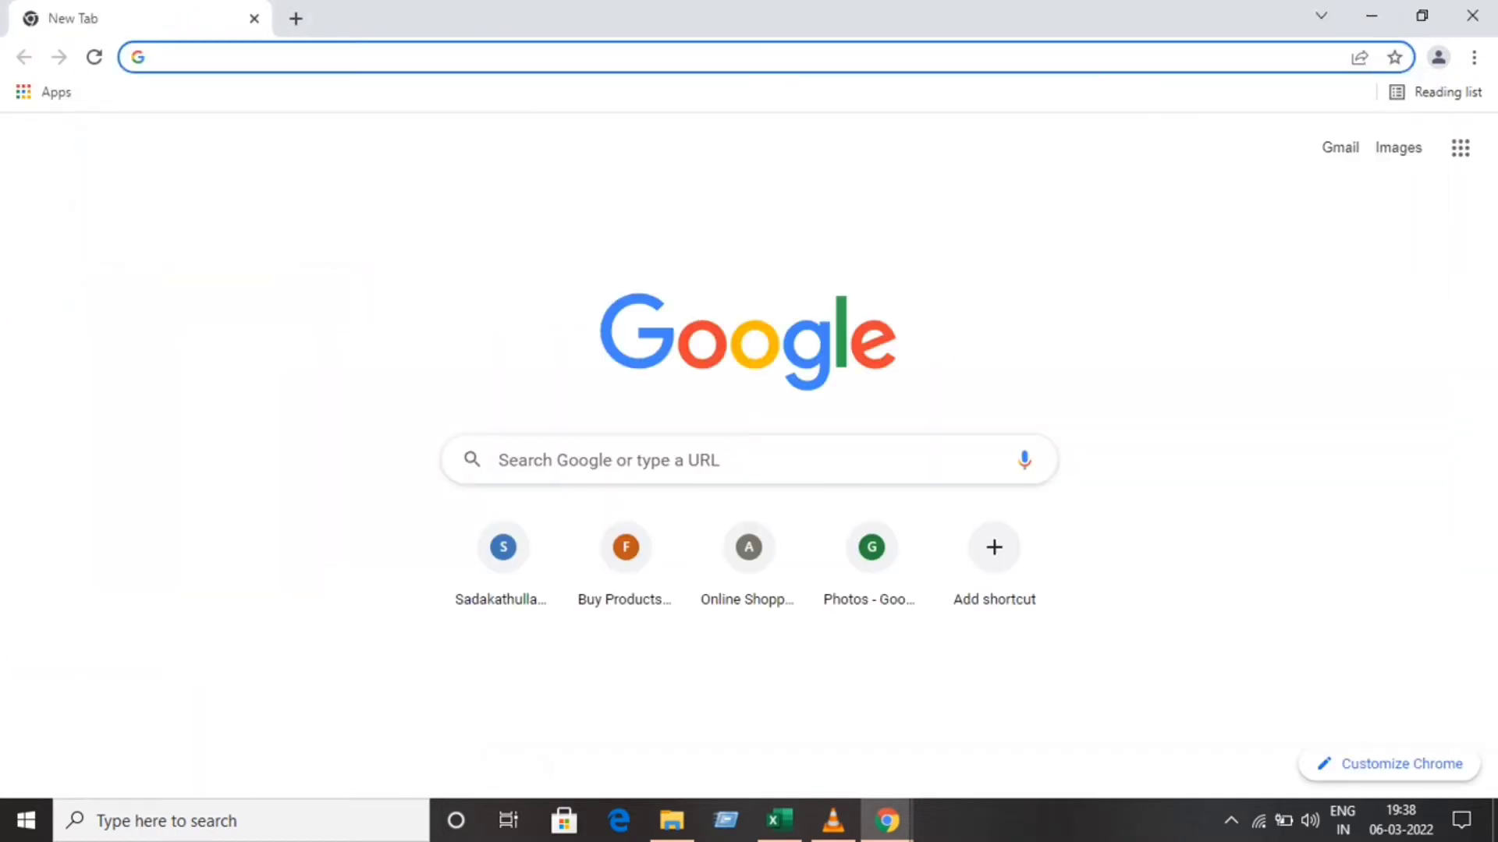
pyautogui.click(1371, 16)
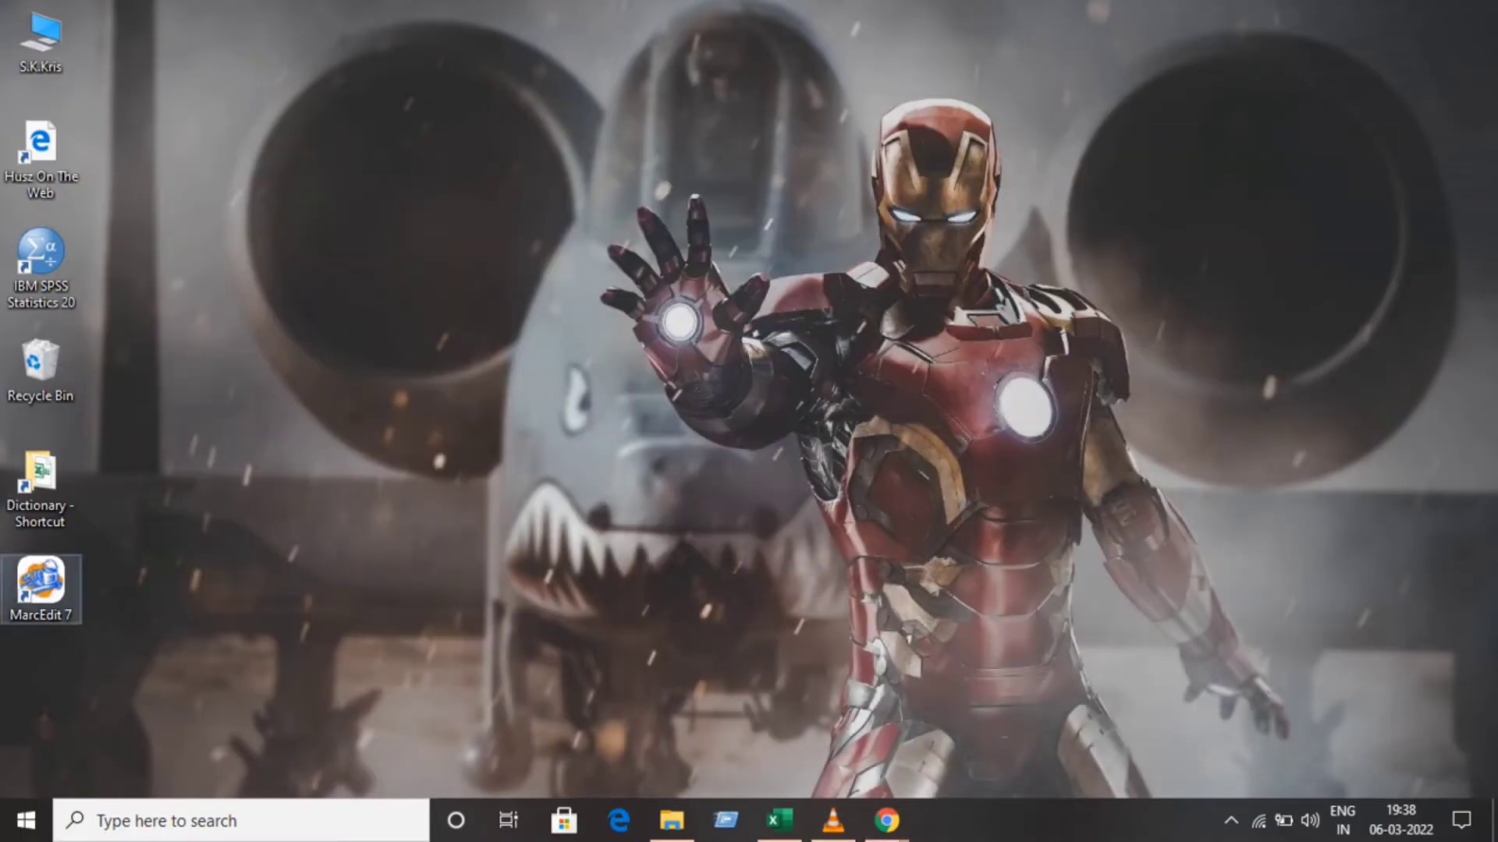
pyautogui.doubleClick(41, 588)
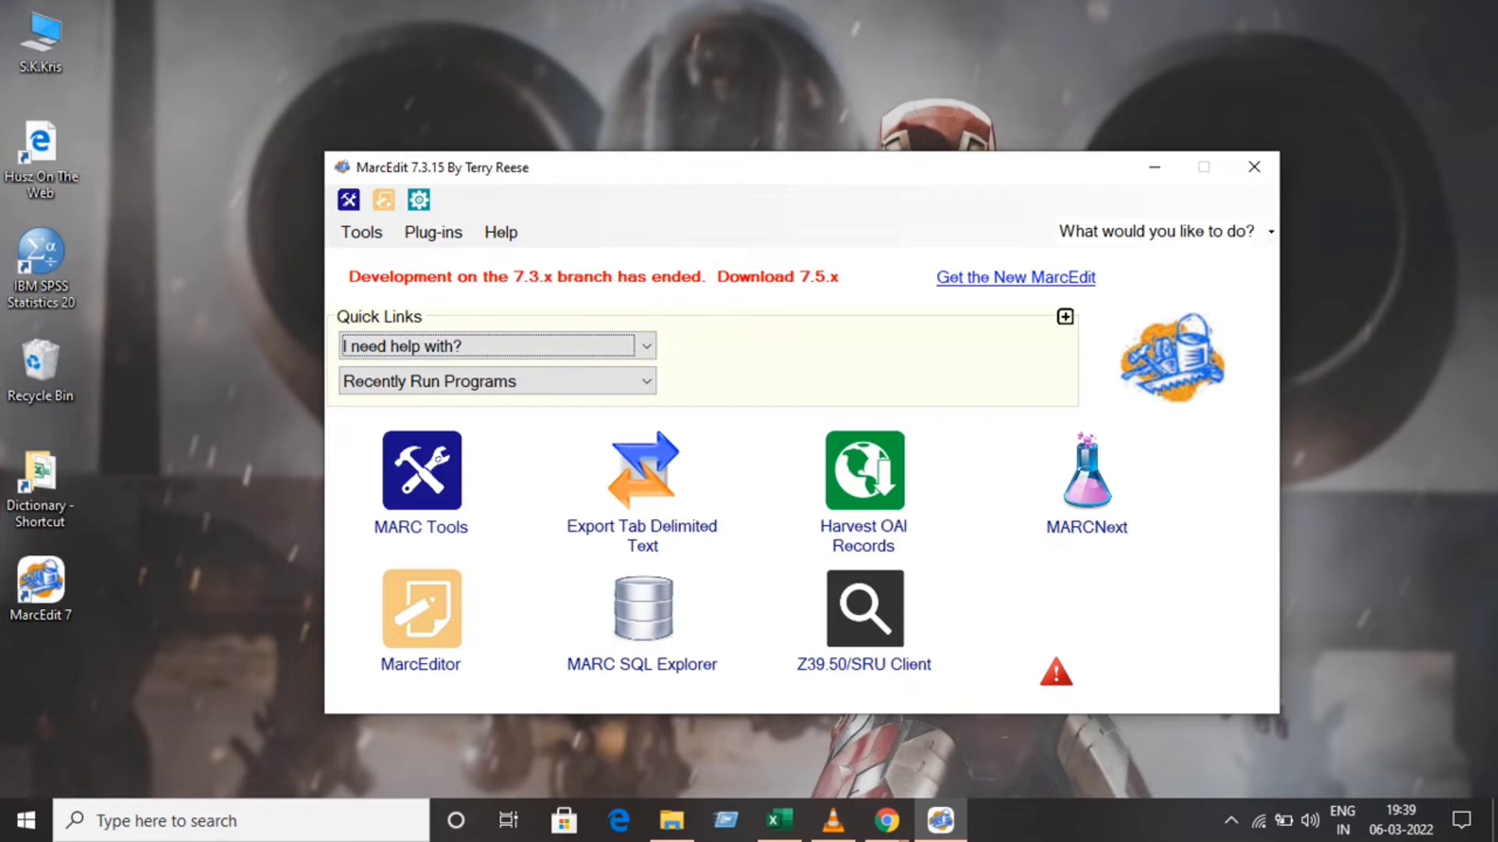
pyautogui.click(1155, 167)
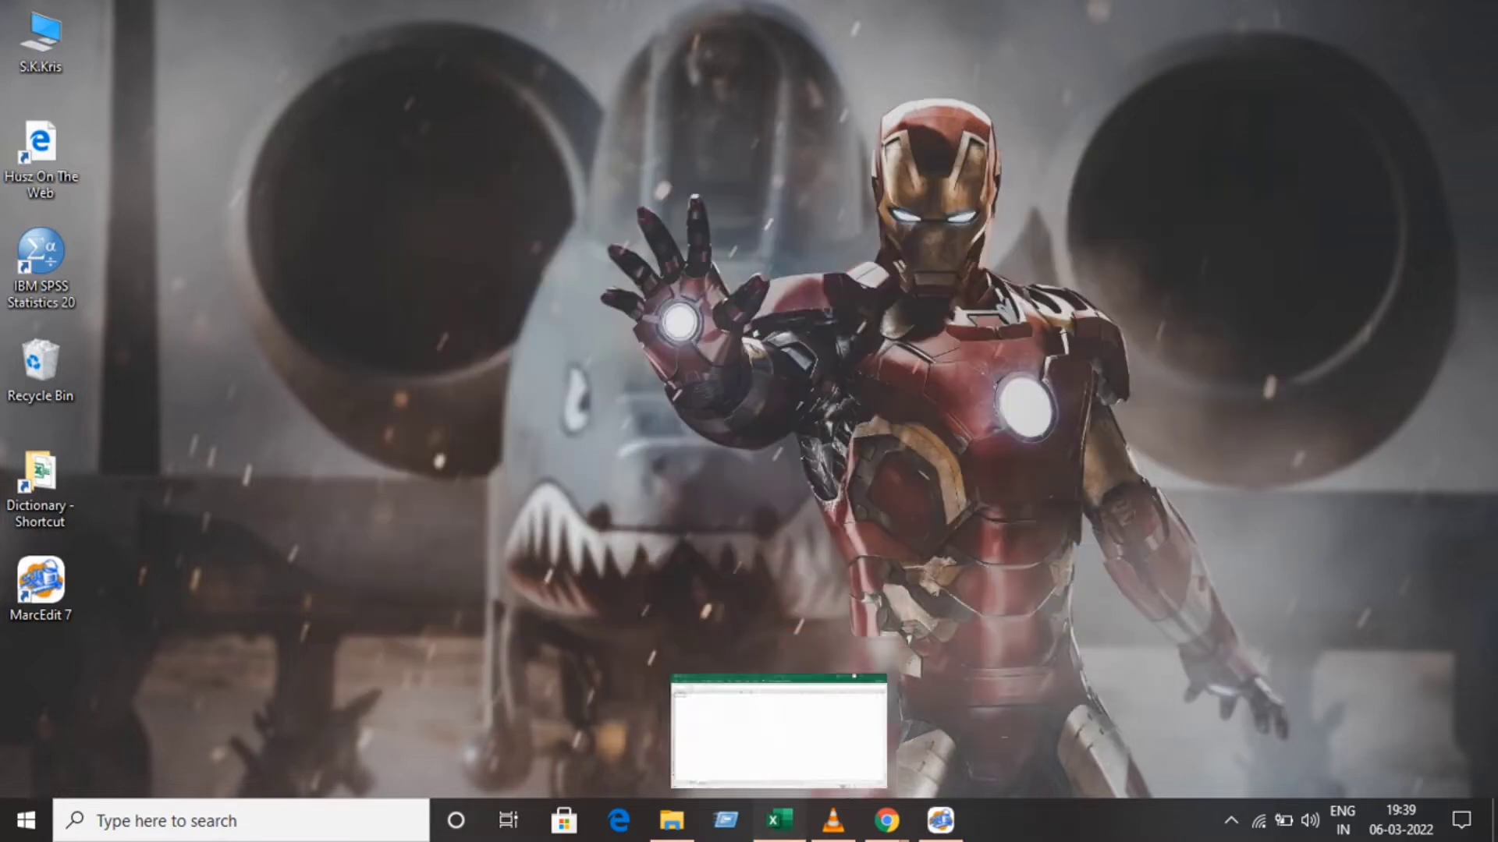
# Step: Switch to Excel and enter the MARC field heading 020$a in cell A1 of Sheet2 in Book1
pyautogui.click(778, 820)
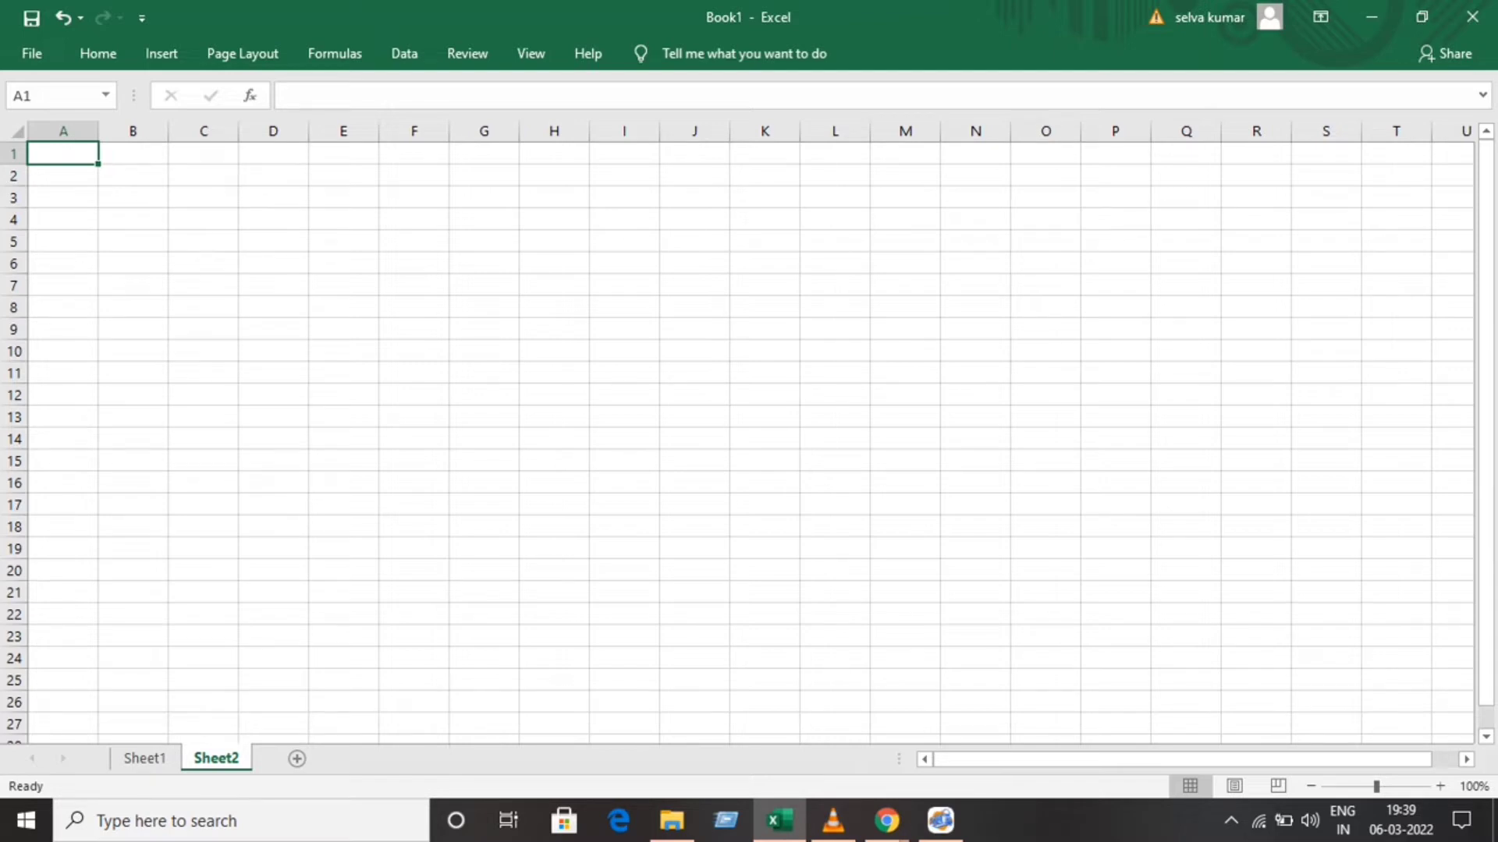
pyautogui.write('020')
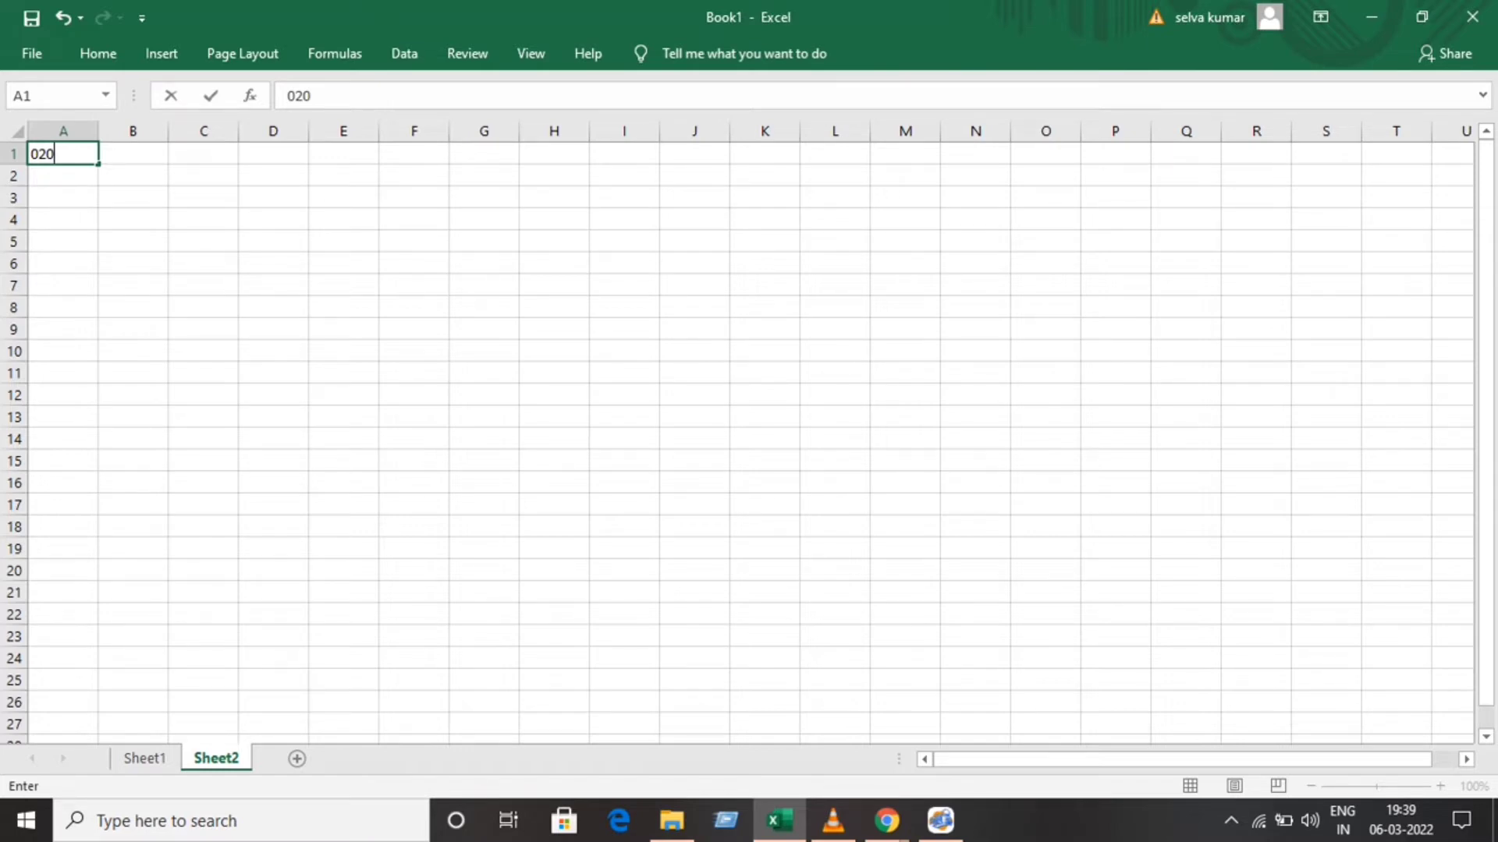
pyautogui.write('$a')
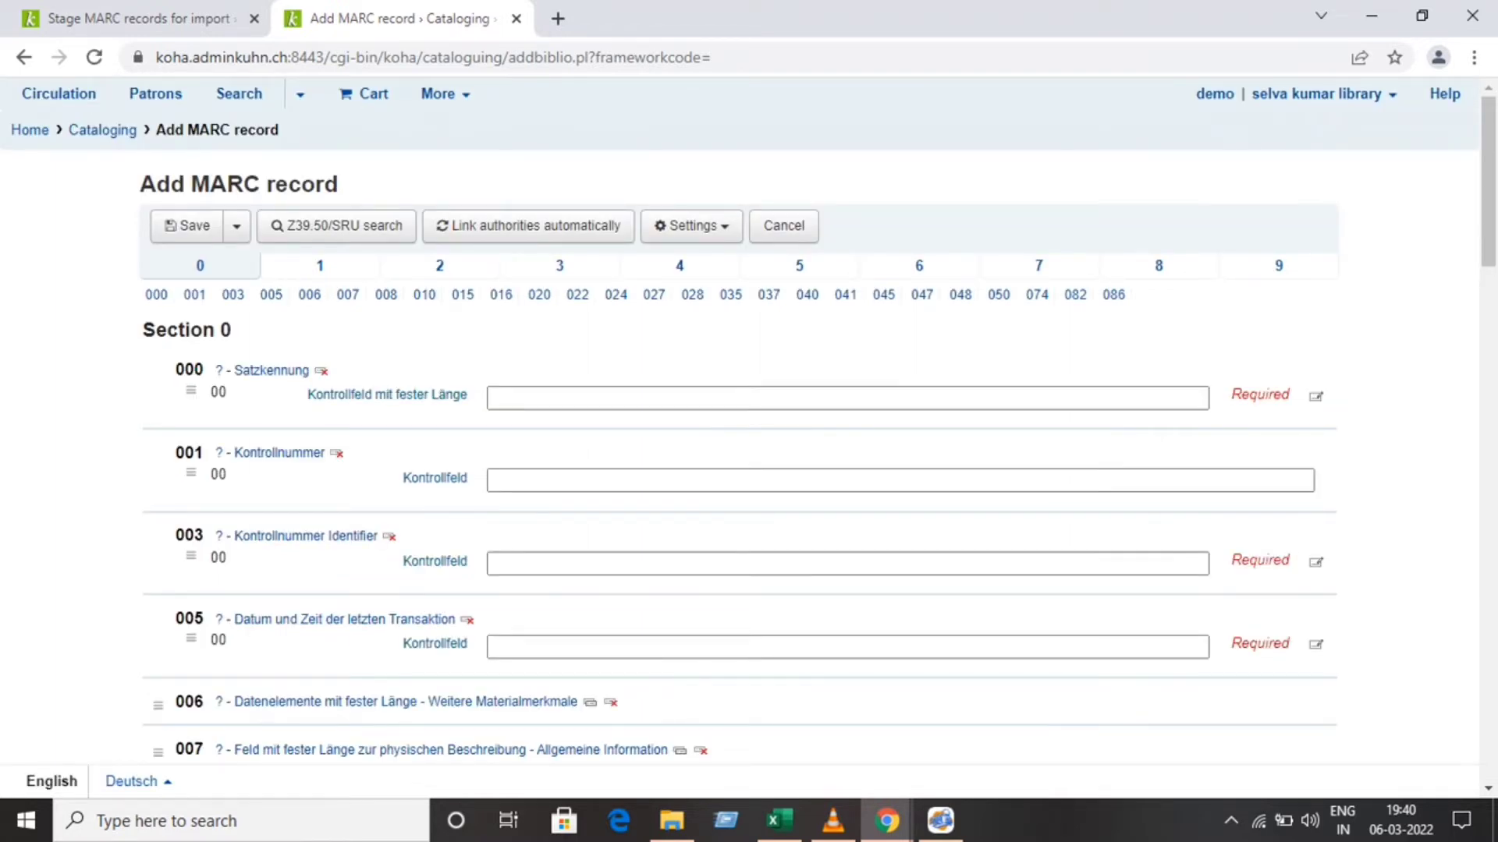
# Step: Look through Section 0 of Koha's Add MARC record form for the 020 International Standard Book Number subfields
pyautogui.scroll(-7, 811, 468)
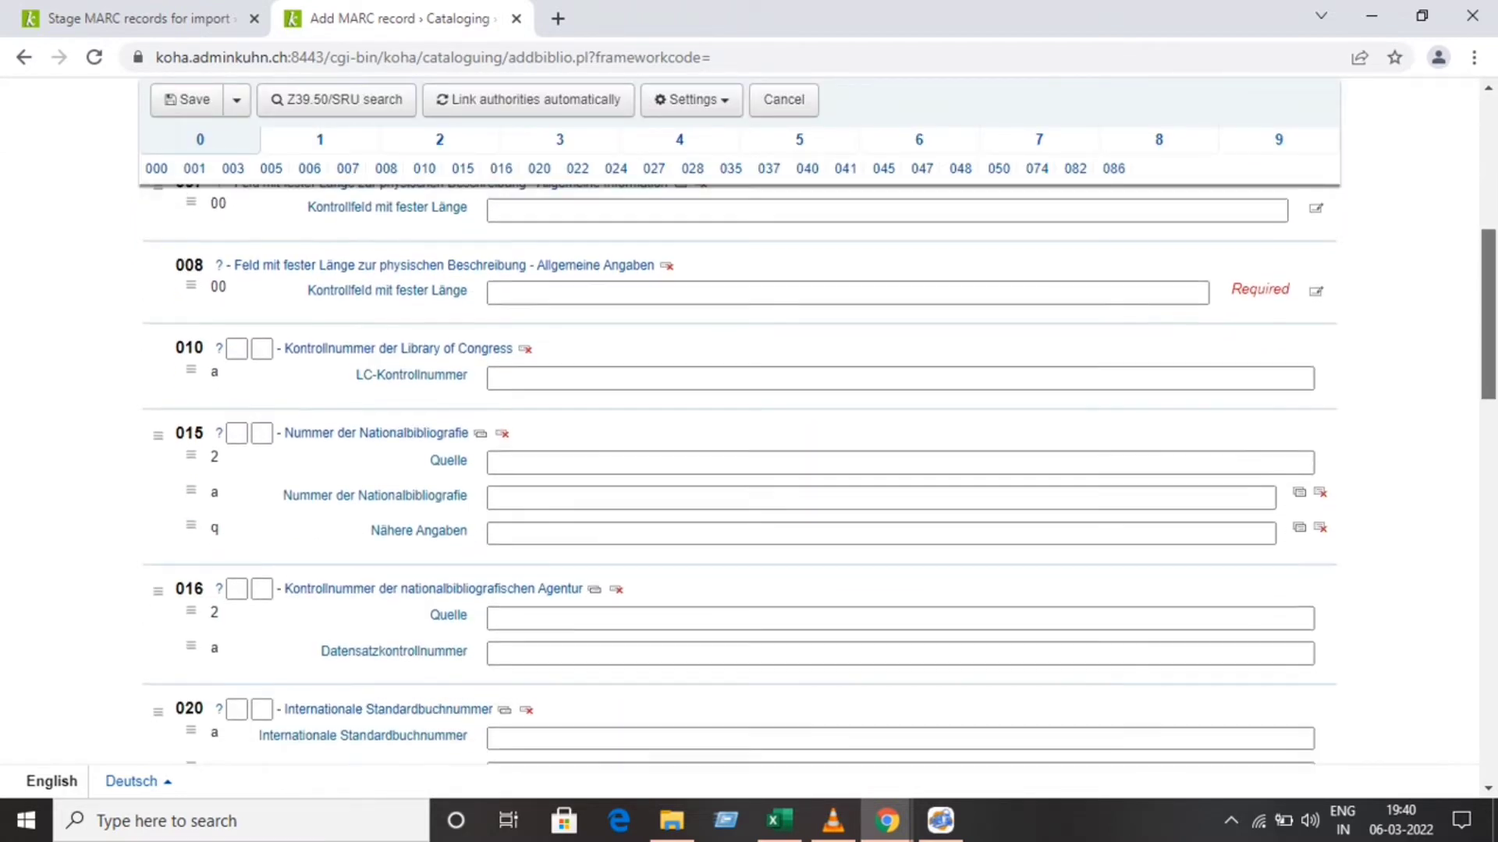
pyautogui.scroll(8, 812, 468)
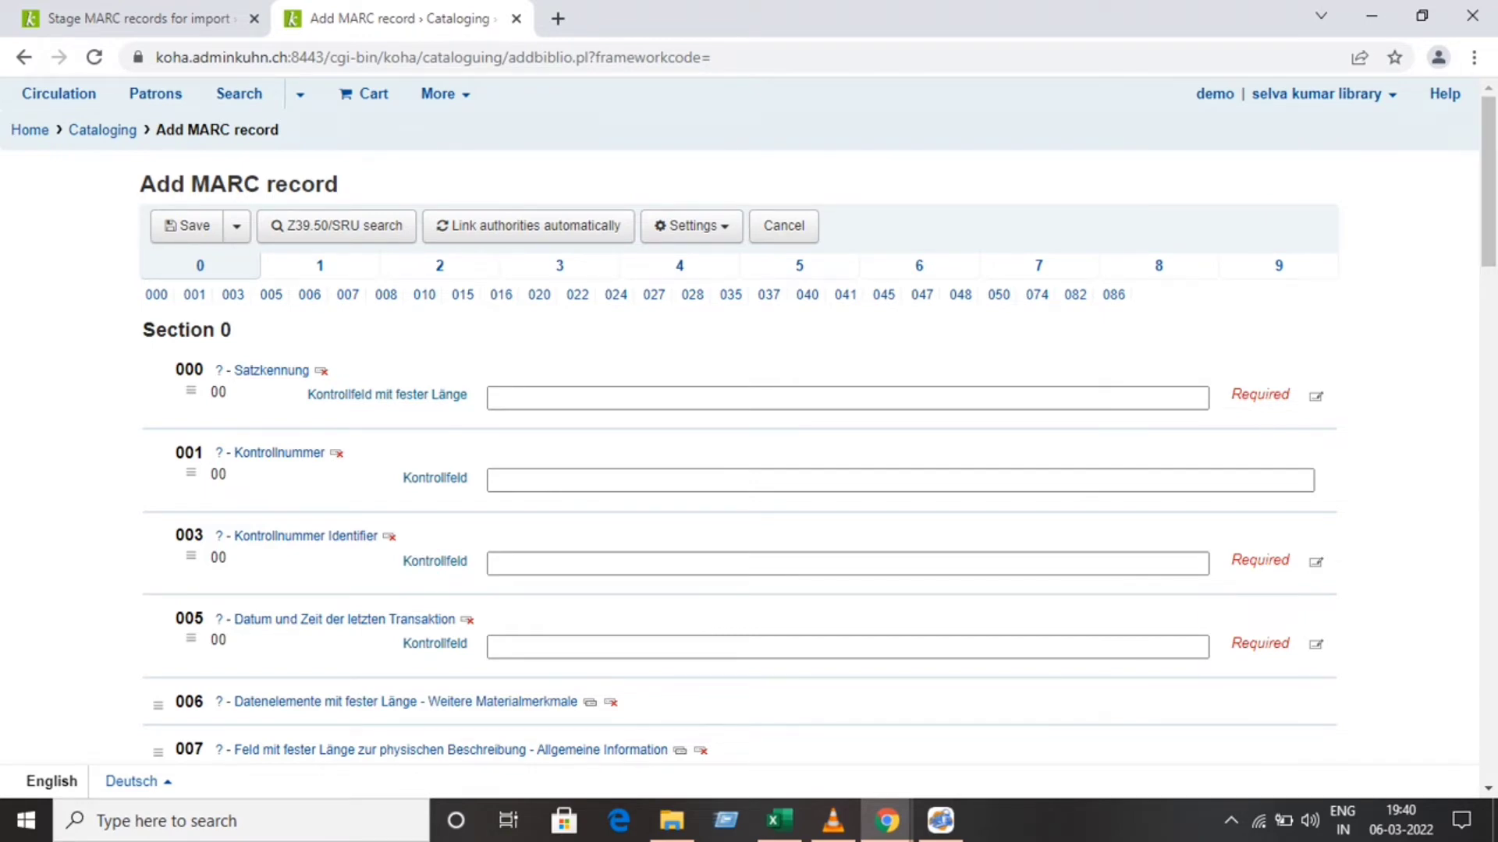
pyautogui.scroll(-7, 811, 468)
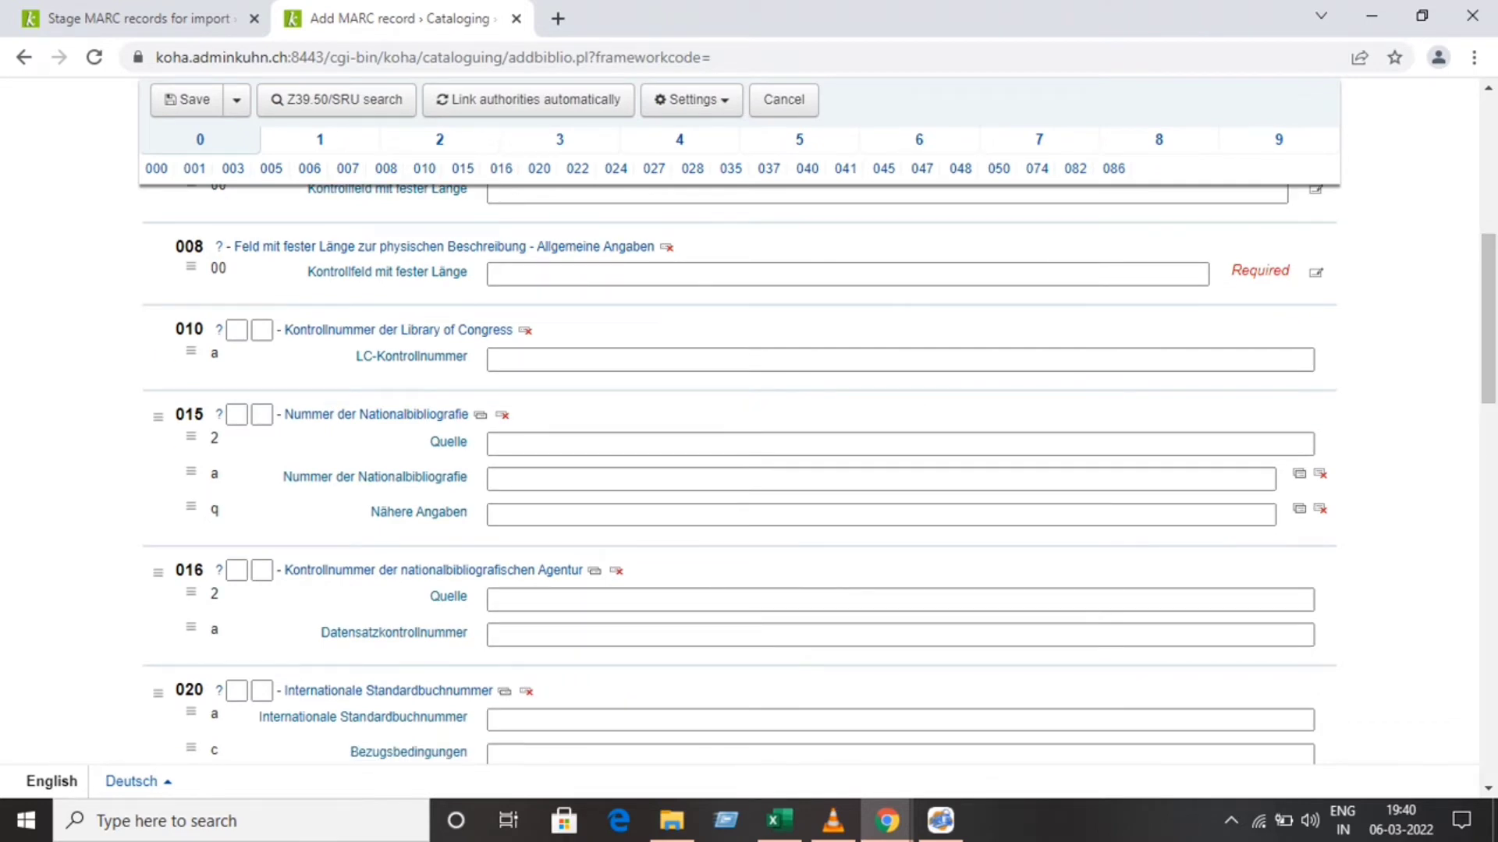
pyautogui.scroll(-3, 749, 468)
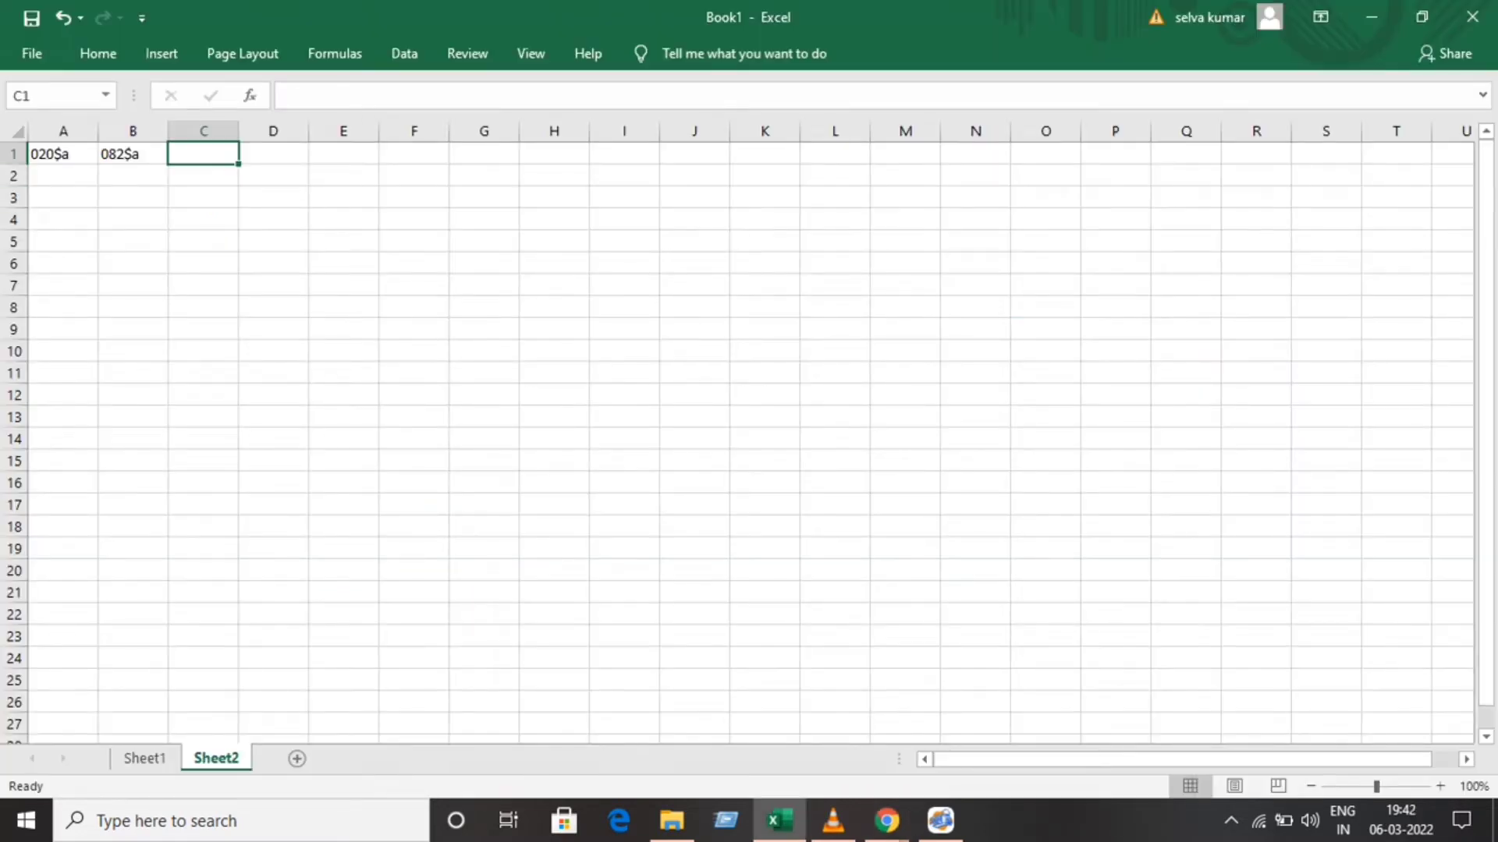
# Step: Switch to the Chrome window with the English Add MARC record form and look up the 082 Dewey Decimal Classification subfields
pyautogui.click(887, 821)
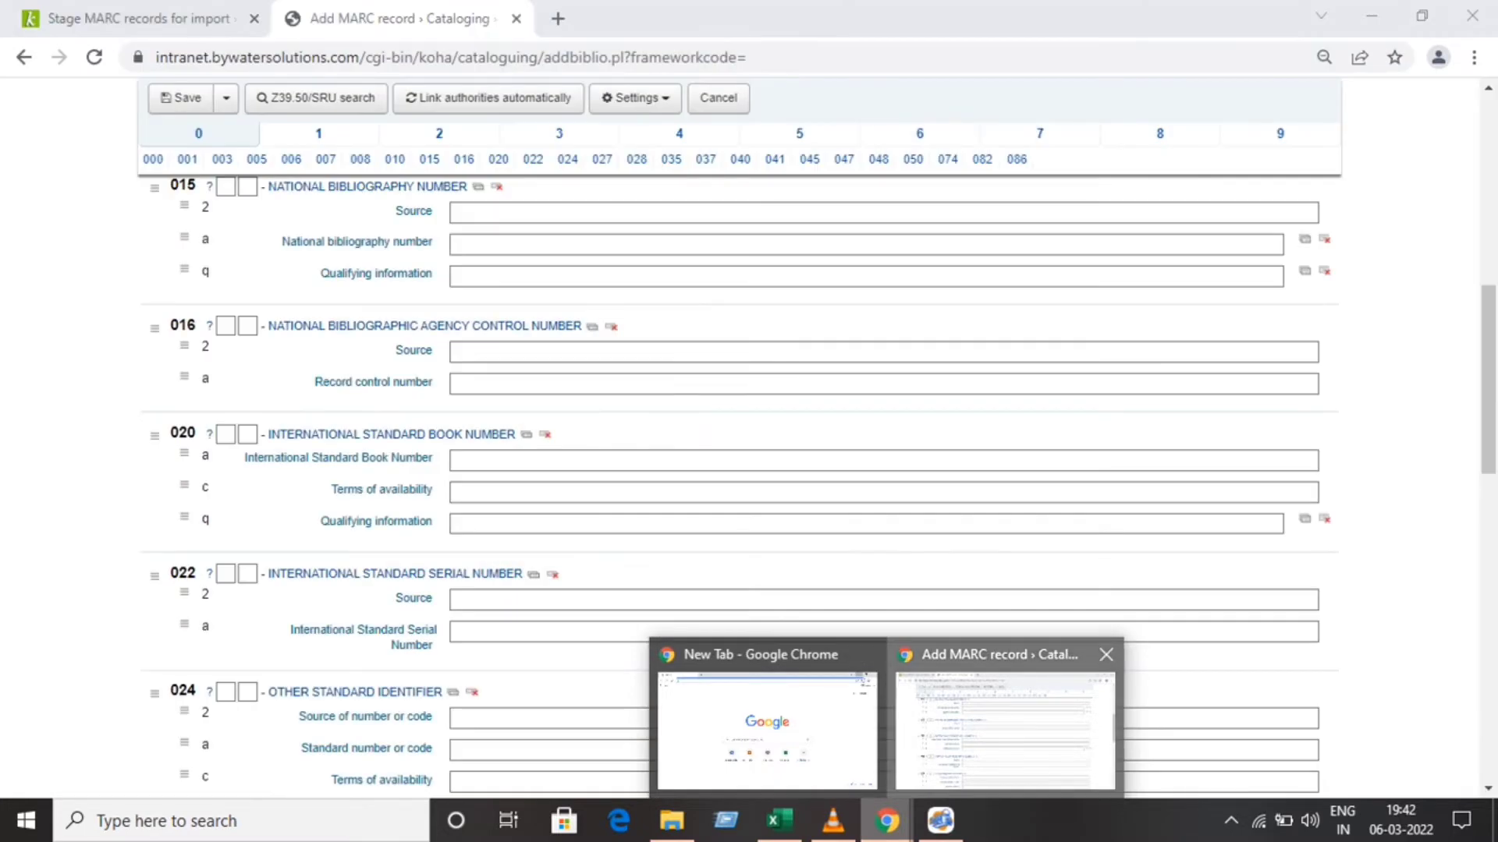
pyautogui.click(1005, 731)
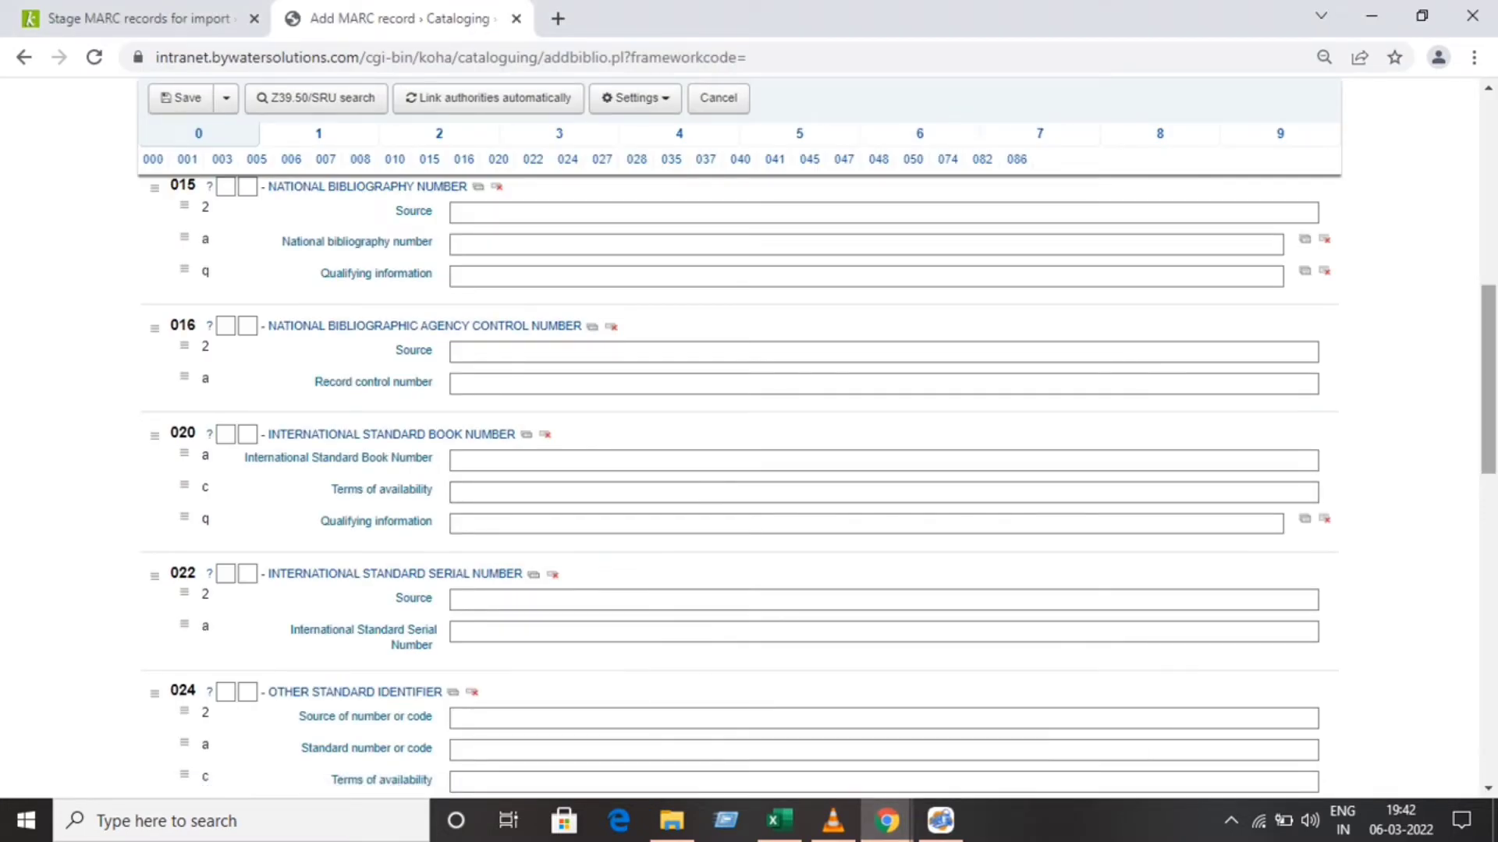
pyautogui.scroll(-1, 738, 483)
pyautogui.scroll(-15, 737, 483)
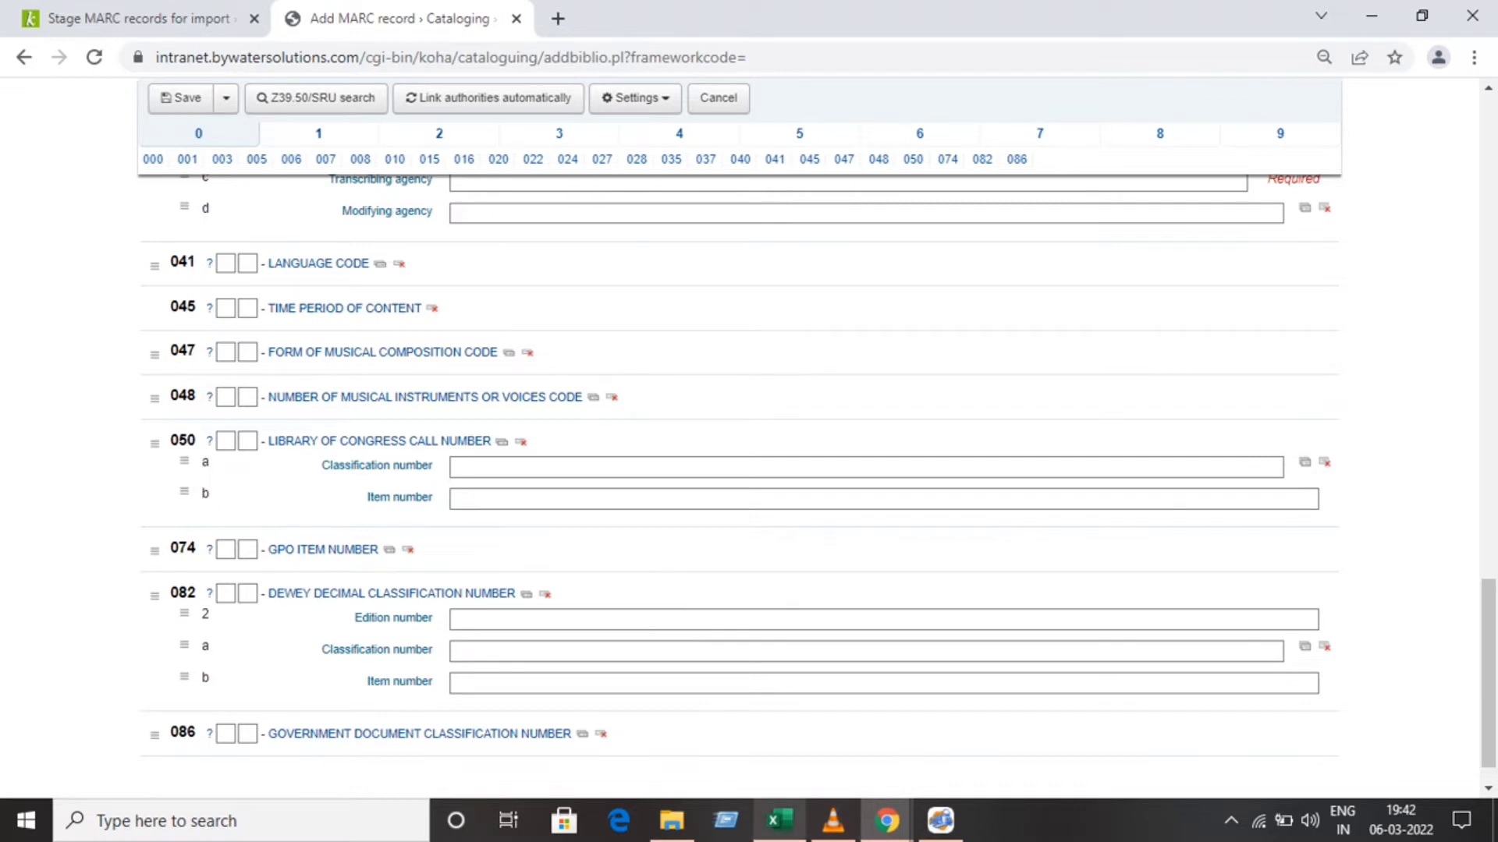
# Step: Switch to Excel and compare the MARC tag in A1 of Sheet1 with the ISBN label beneath it in A2
pyautogui.click(779, 820)
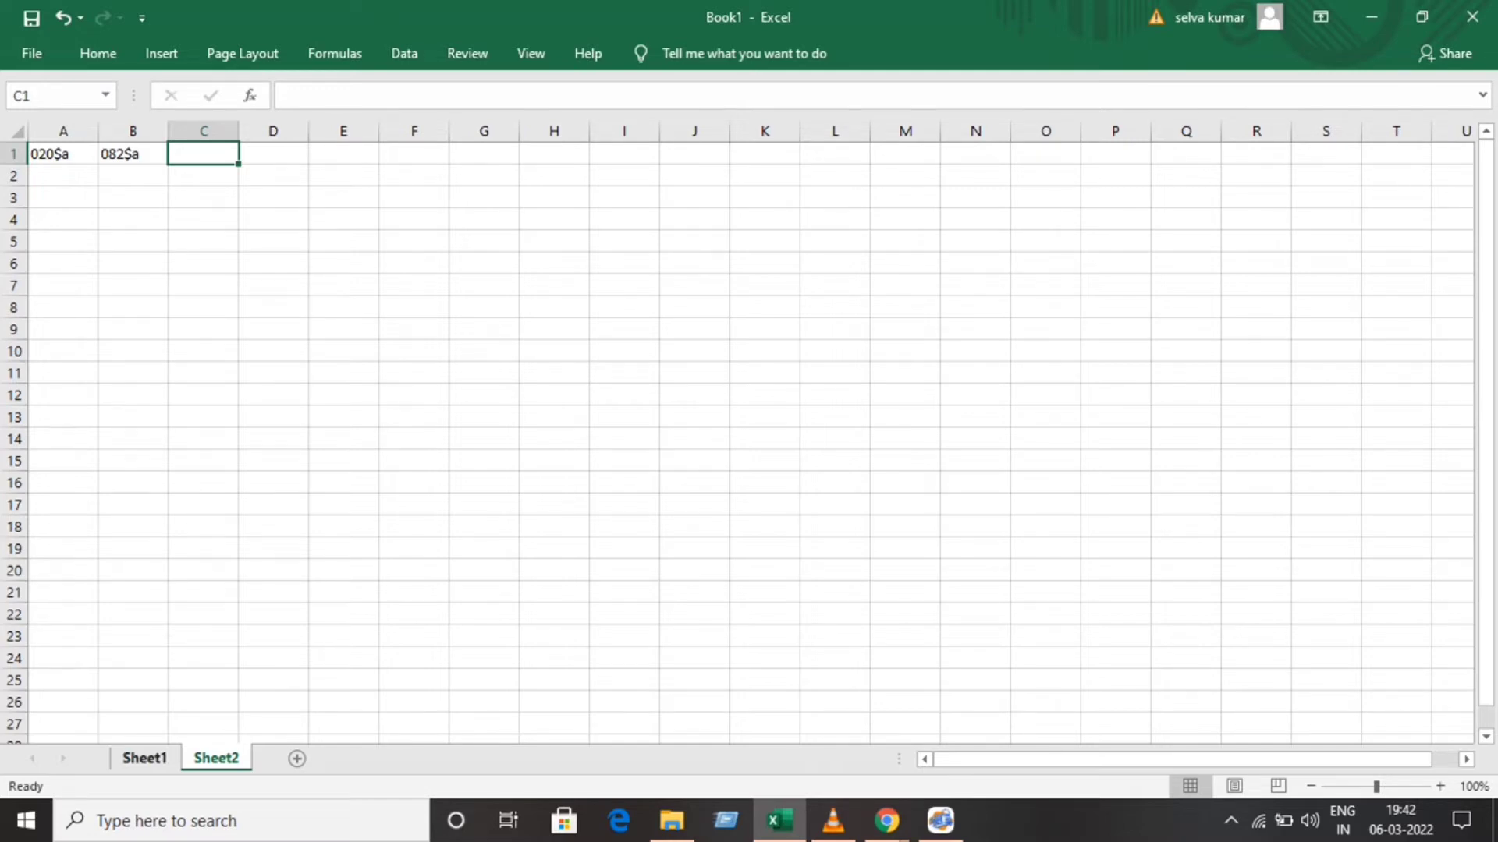
pyautogui.click(145, 758)
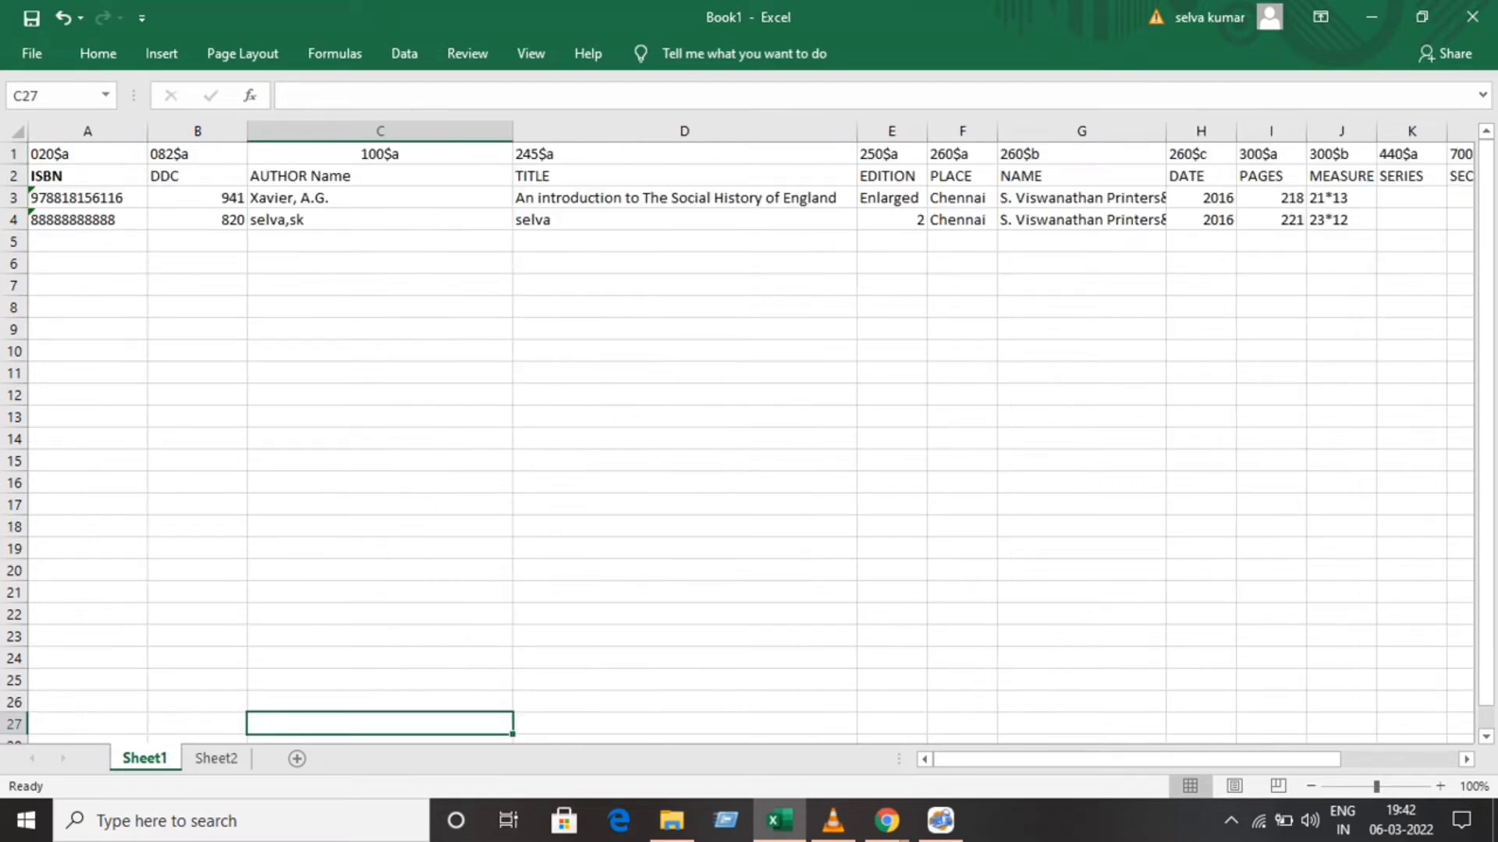
pyautogui.click(88, 155)
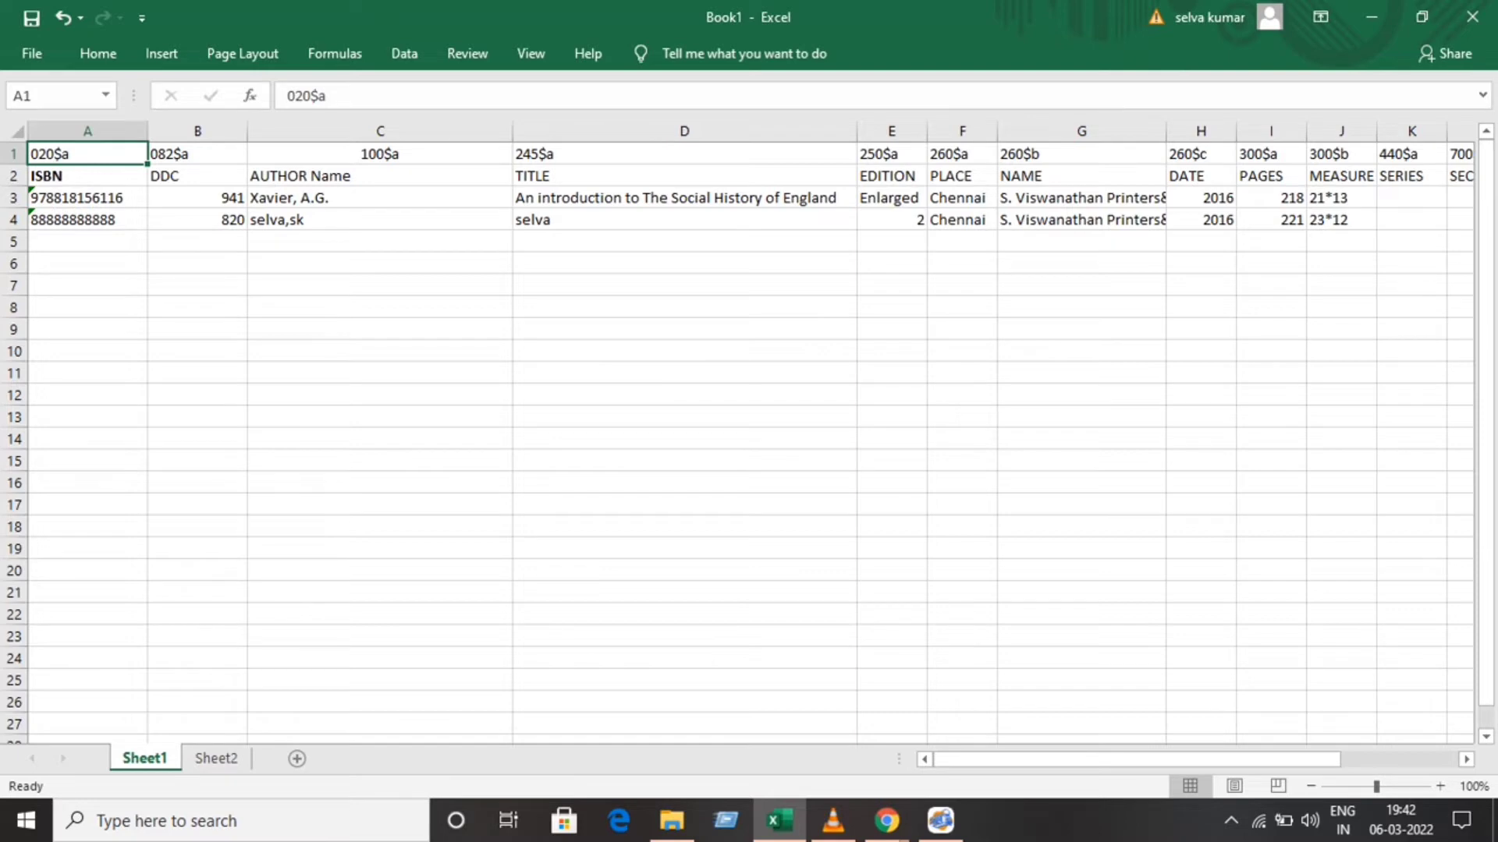
pyautogui.click(88, 176)
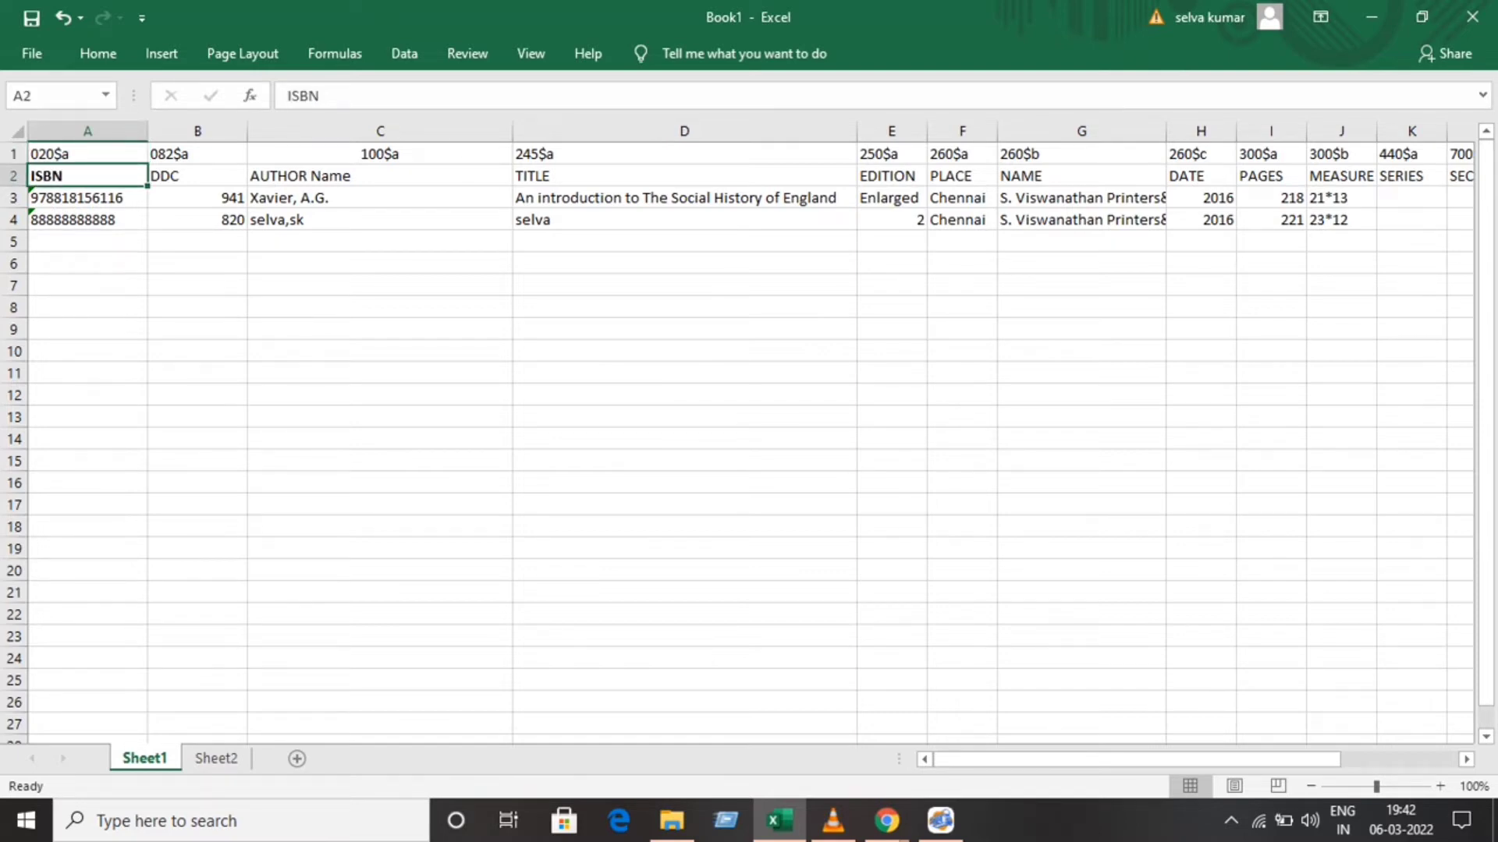
pyautogui.click(87, 164)
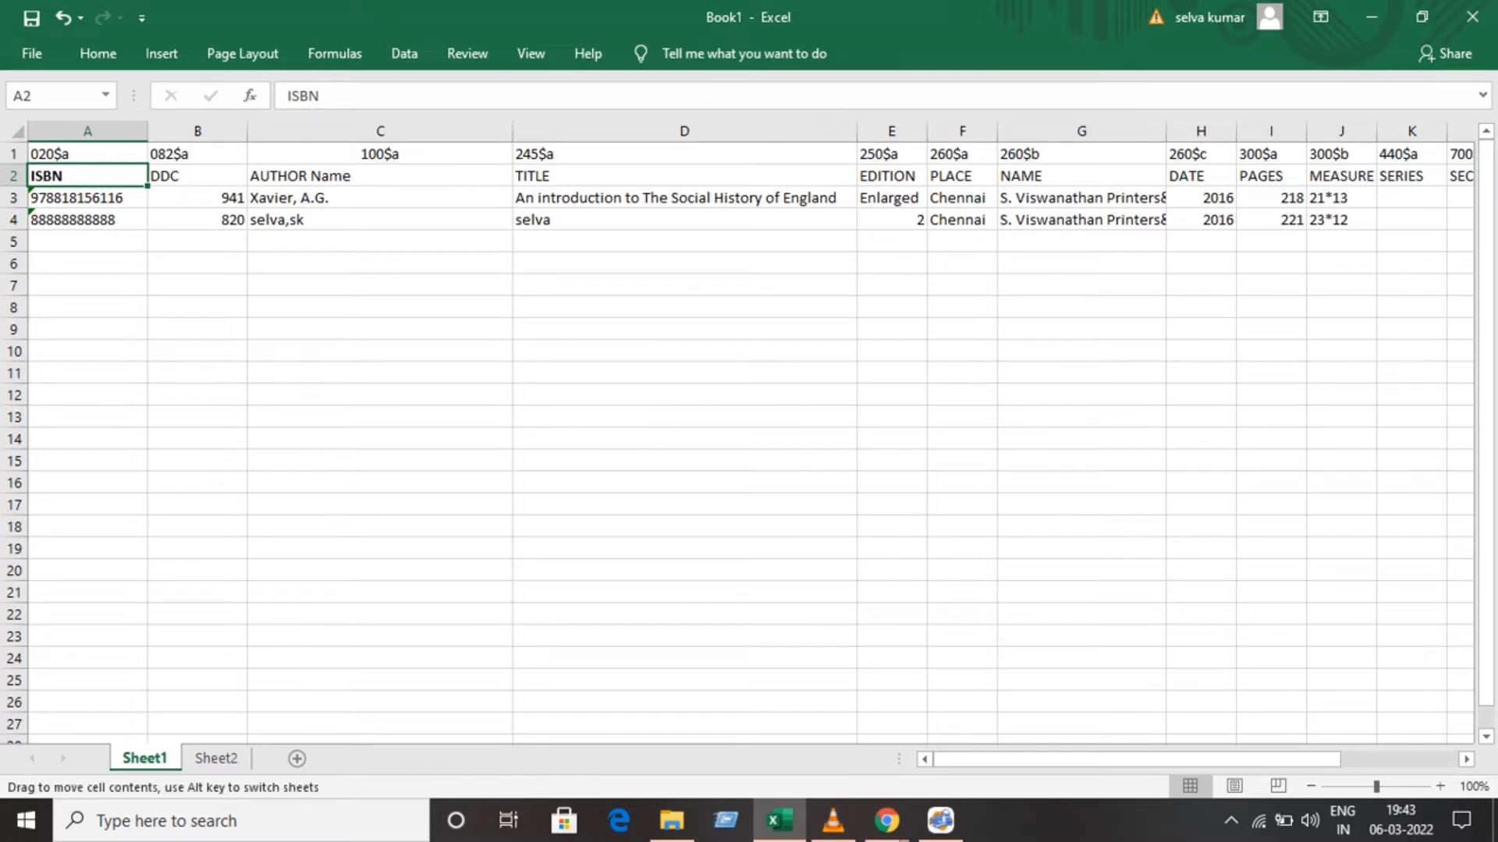
pyautogui.click(87, 154)
pyautogui.click(88, 177)
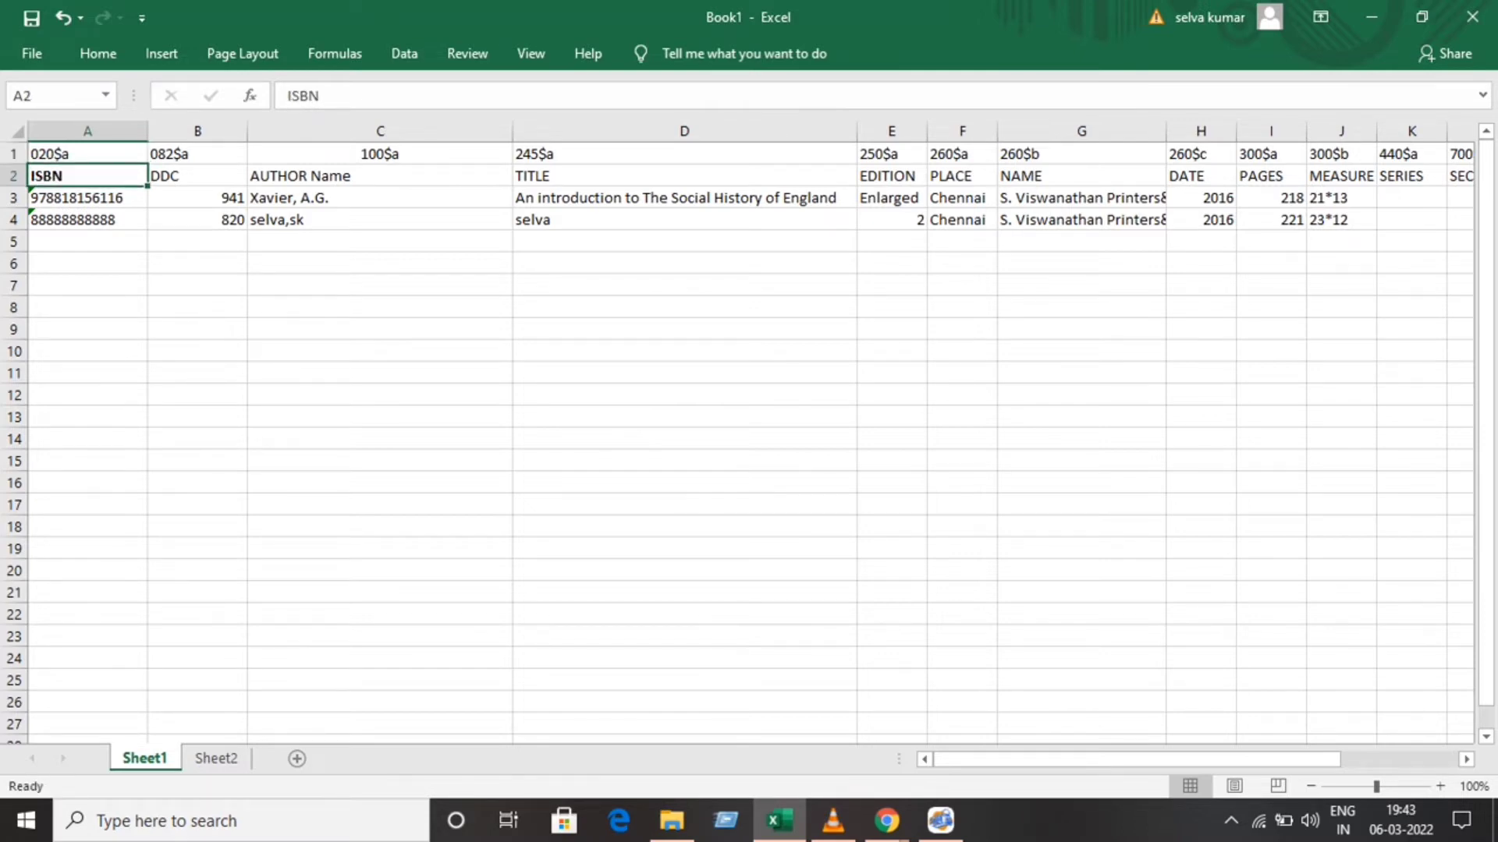
pyautogui.click(87, 155)
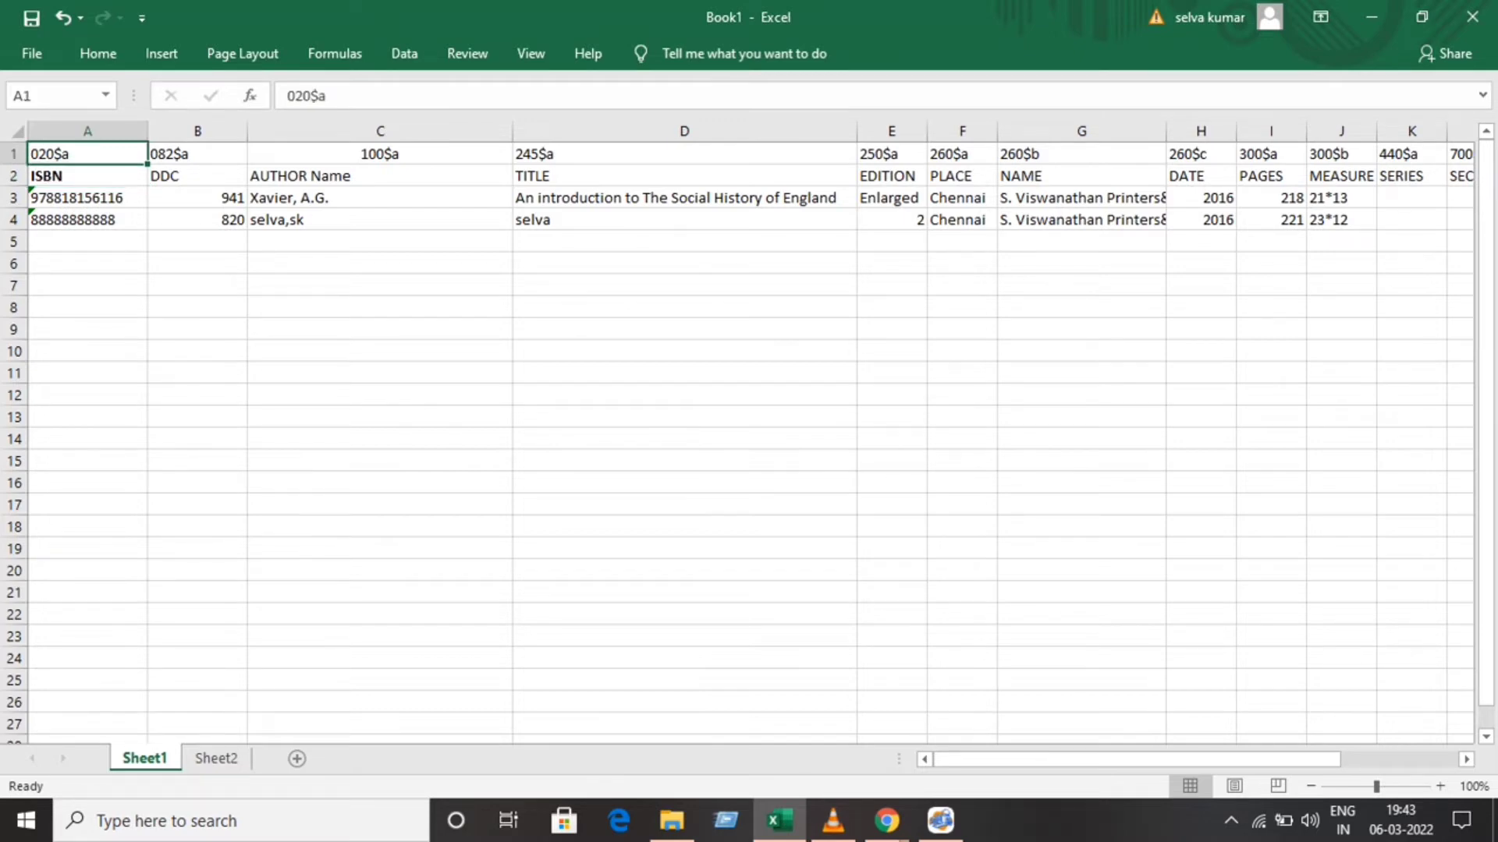
# Step: Review the MARC field headings across row 1 of Sheet1, from 082$a through 952$d
pyautogui.click(197, 155)
pyautogui.click(380, 155)
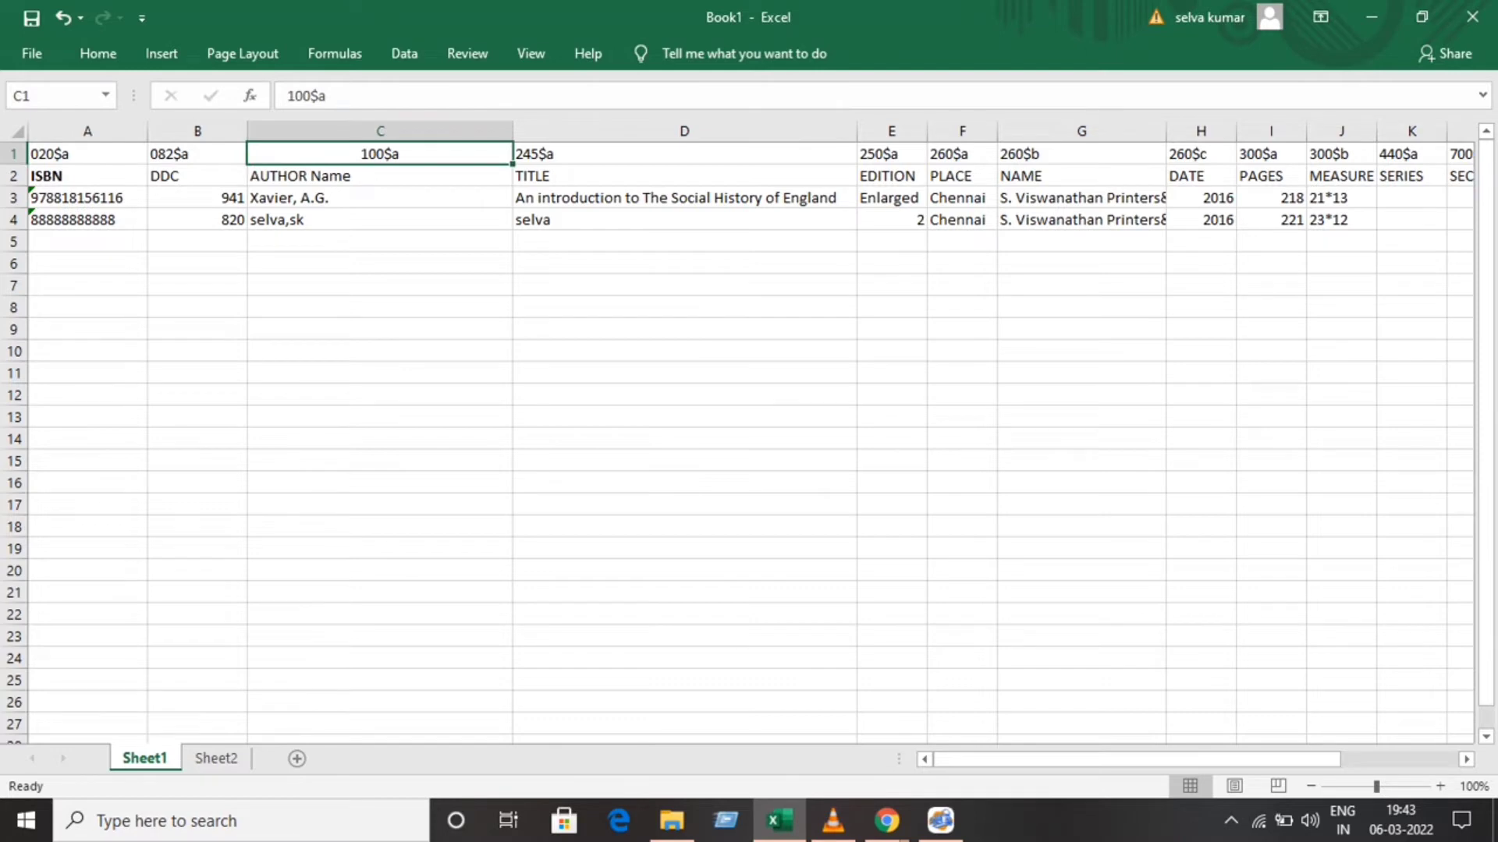
pyautogui.click(684, 155)
pyautogui.press('Right')
pyautogui.press('Right')
pyautogui.press('Right')
pyautogui.press('Right')
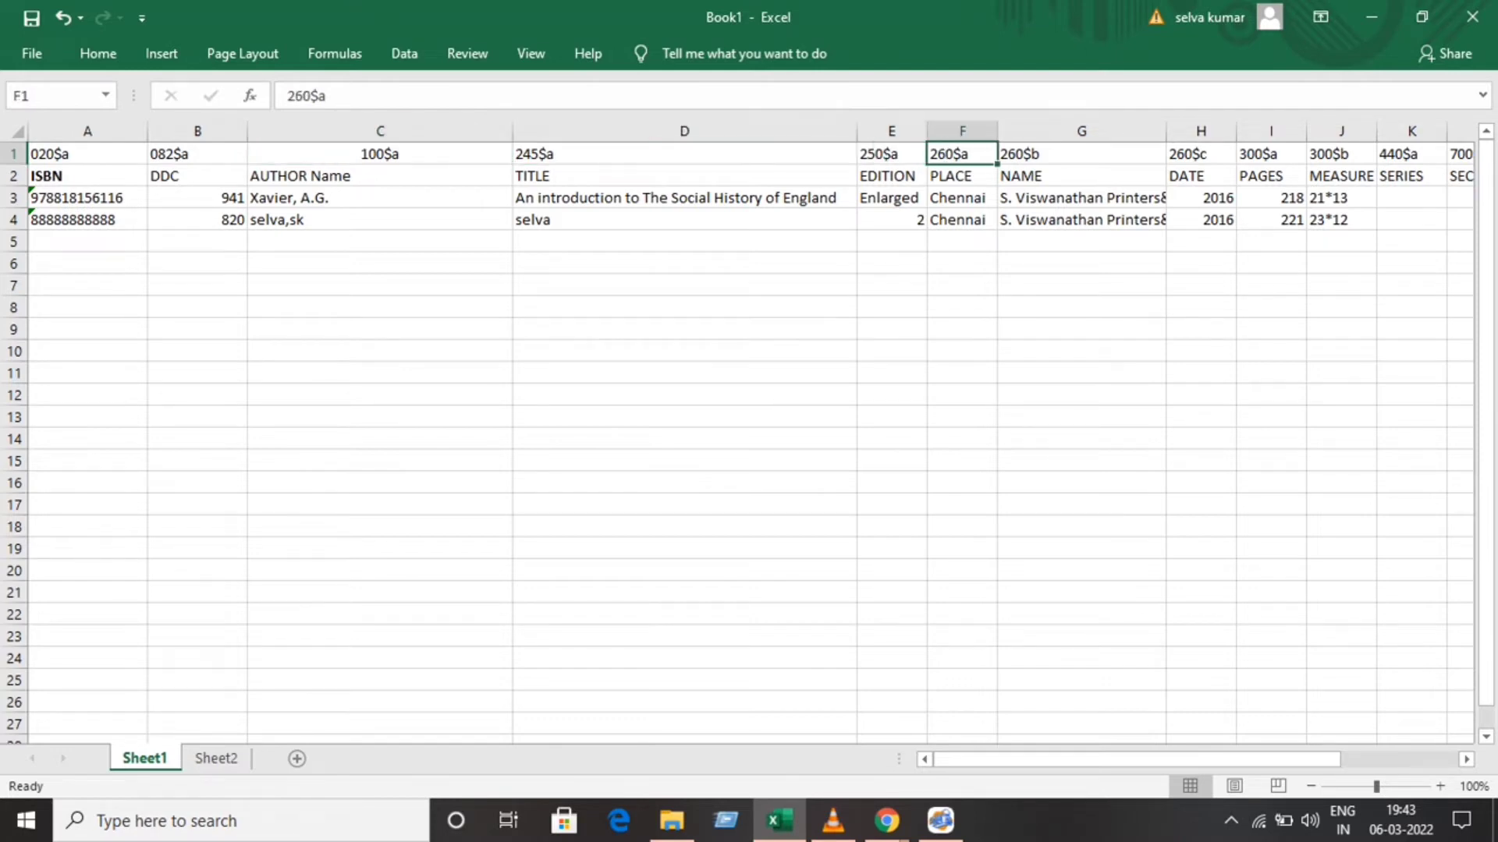
pyautogui.press('Right')
pyautogui.press('Right')
pyautogui.press('Right')
pyautogui.press('Right')
pyautogui.press('Right')
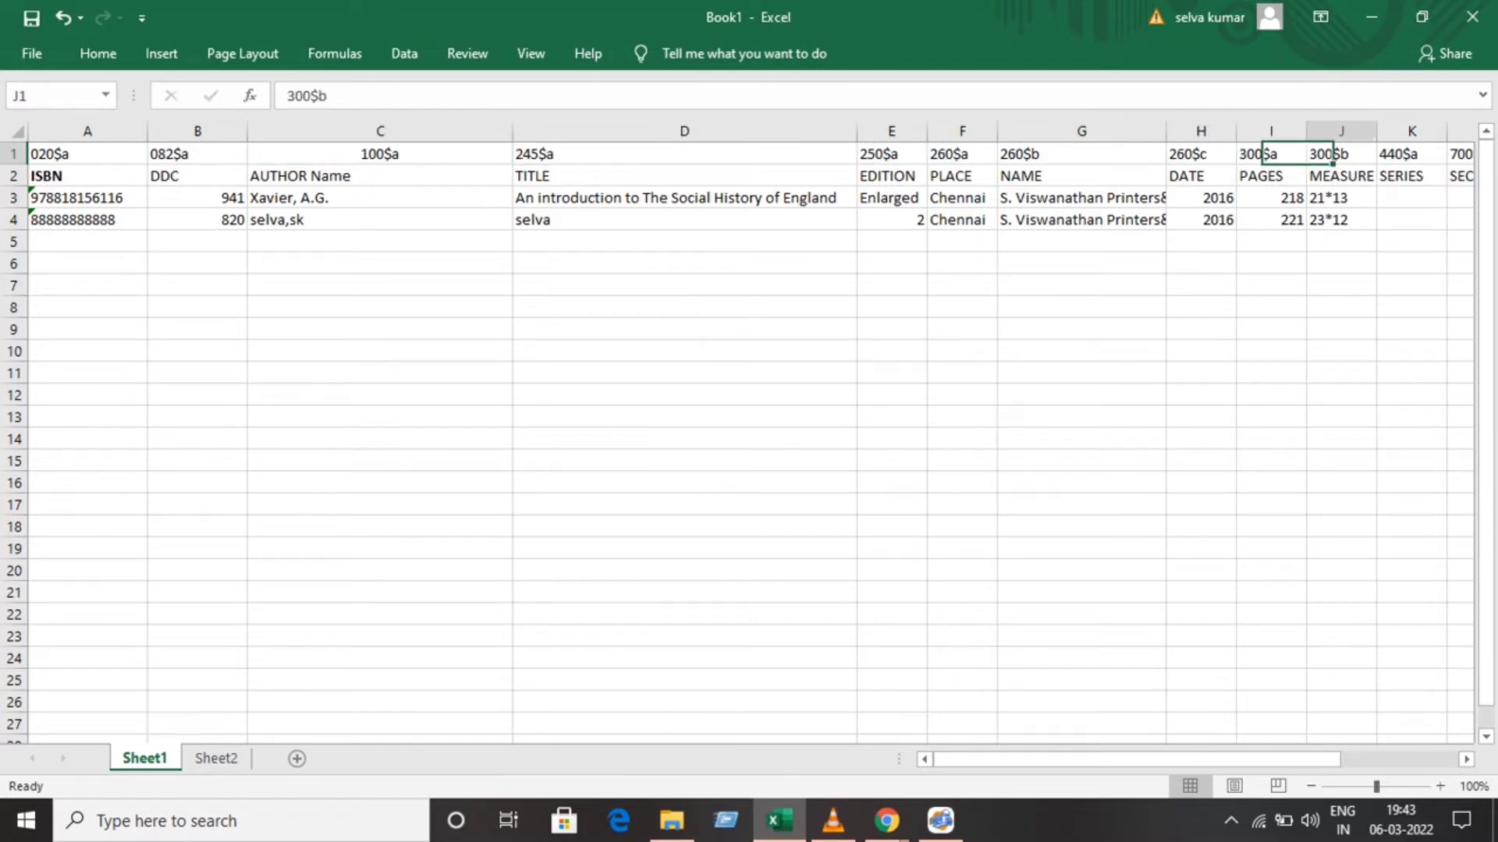
pyautogui.press('Right')
pyautogui.press('Right')
pyautogui.press('Right')
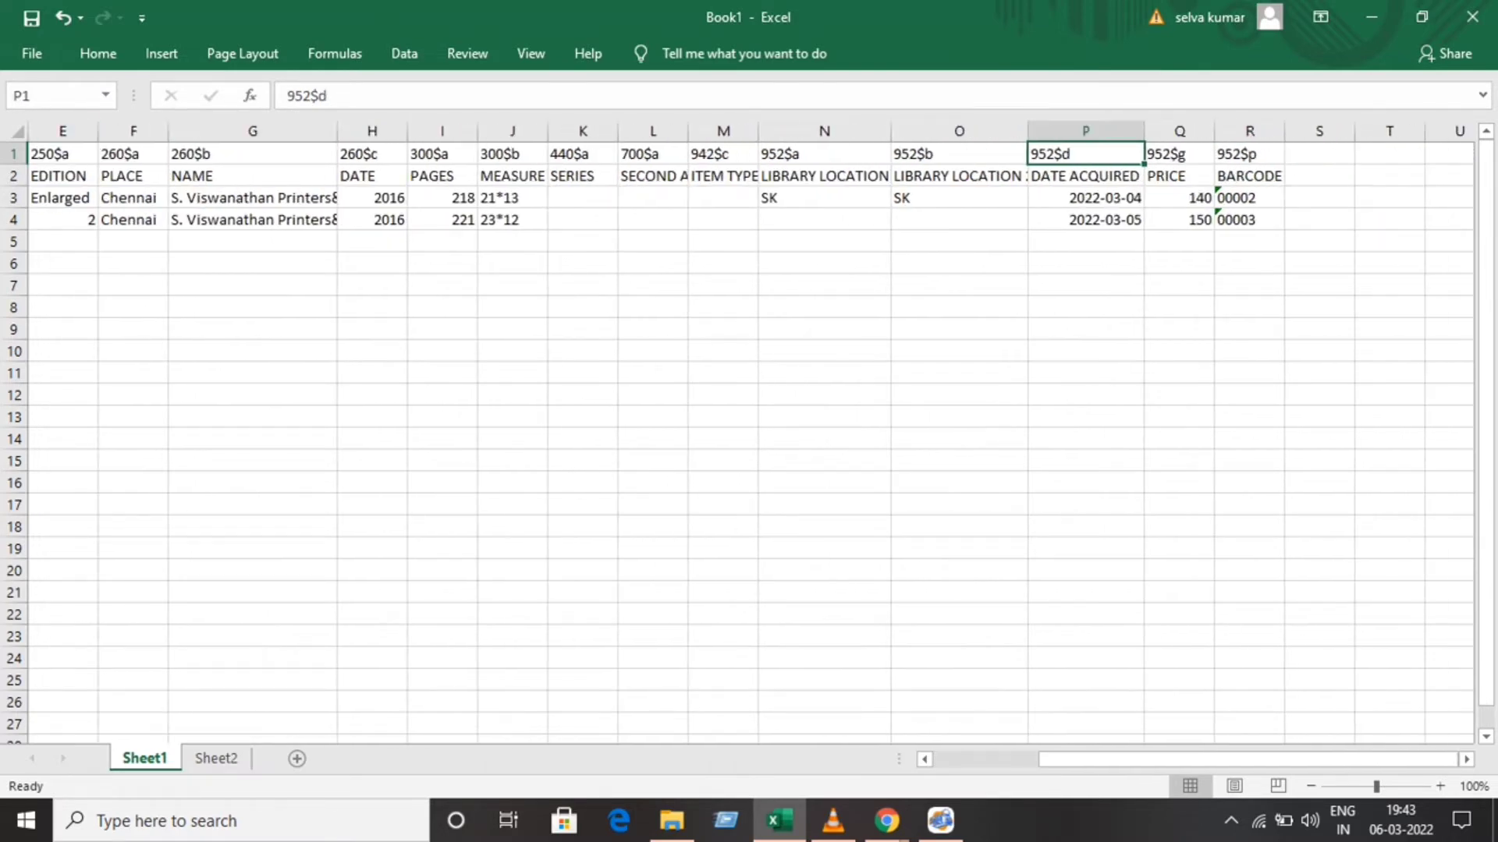
# Step: Examine the 942$c item type and 952$a library location headings in row 1, and review the full width of Sheet1
pyautogui.press('Left')
pyautogui.press('Left')
pyautogui.press('Left')
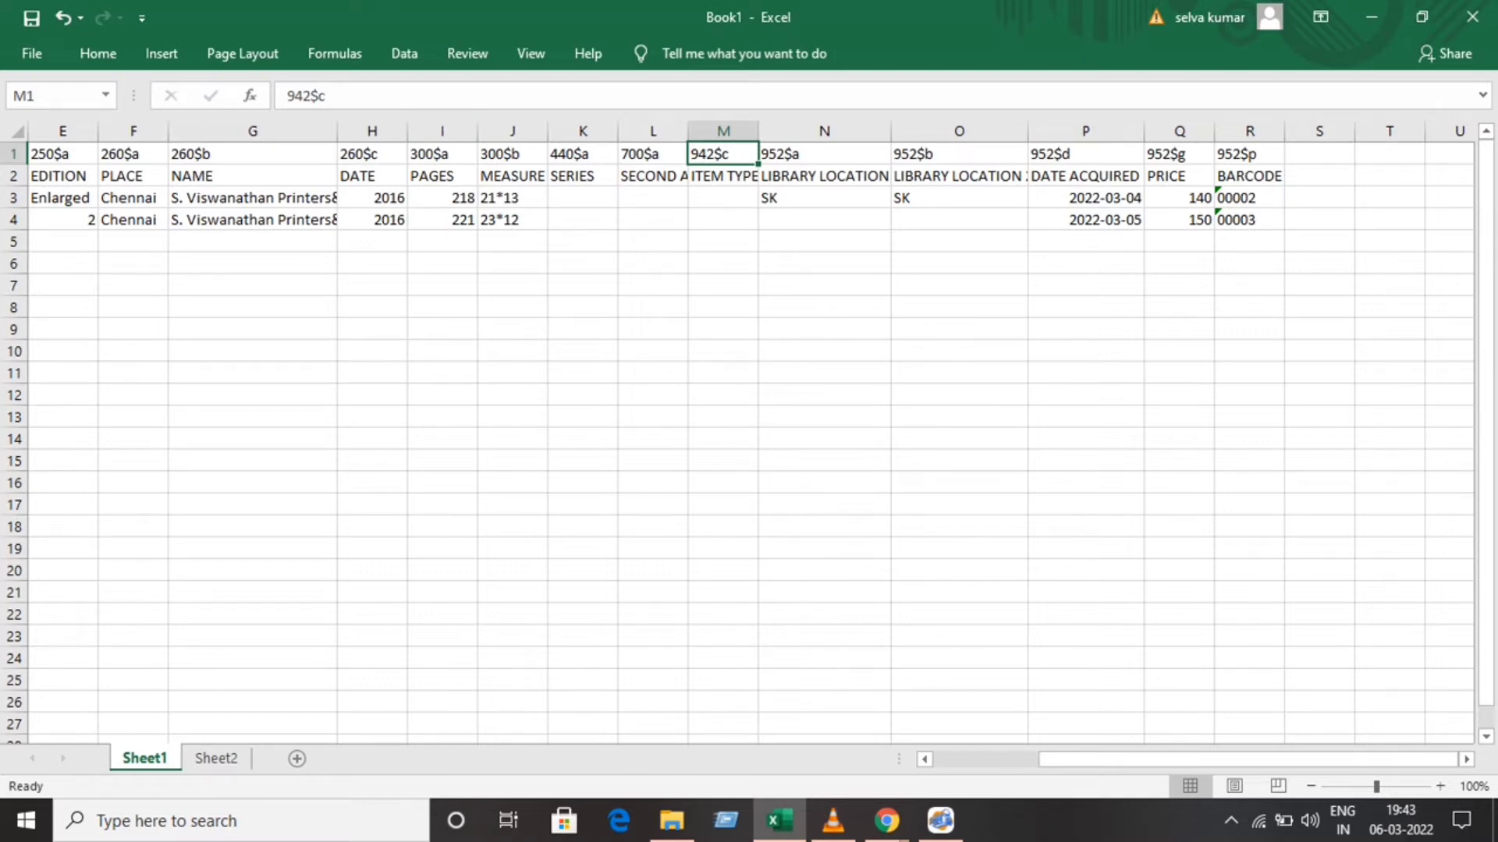
pyautogui.click(823, 154)
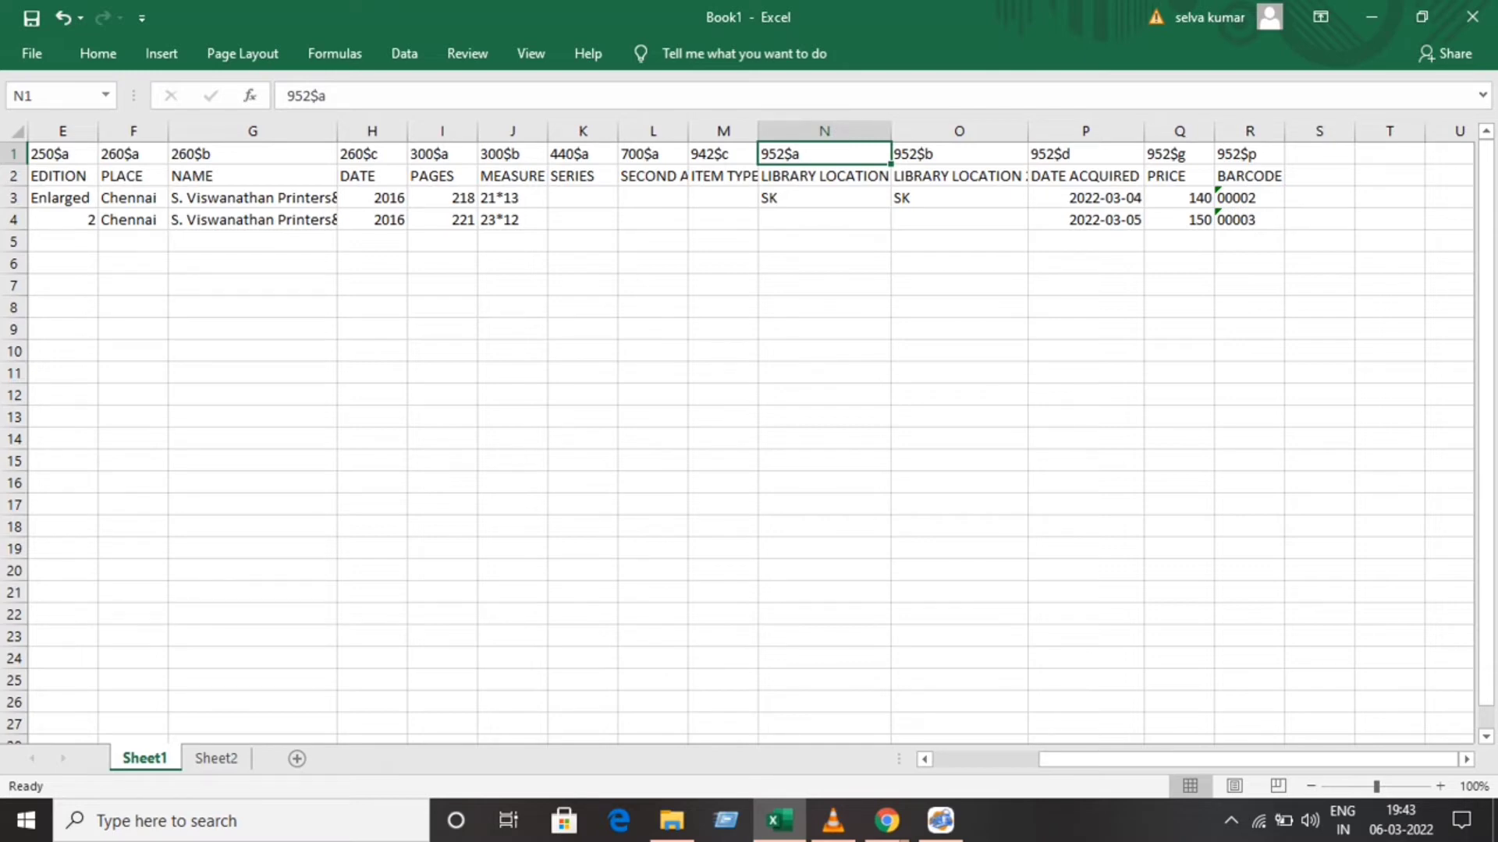
pyautogui.moveTo(1233, 759); pyautogui.dragTo(1122, 760)
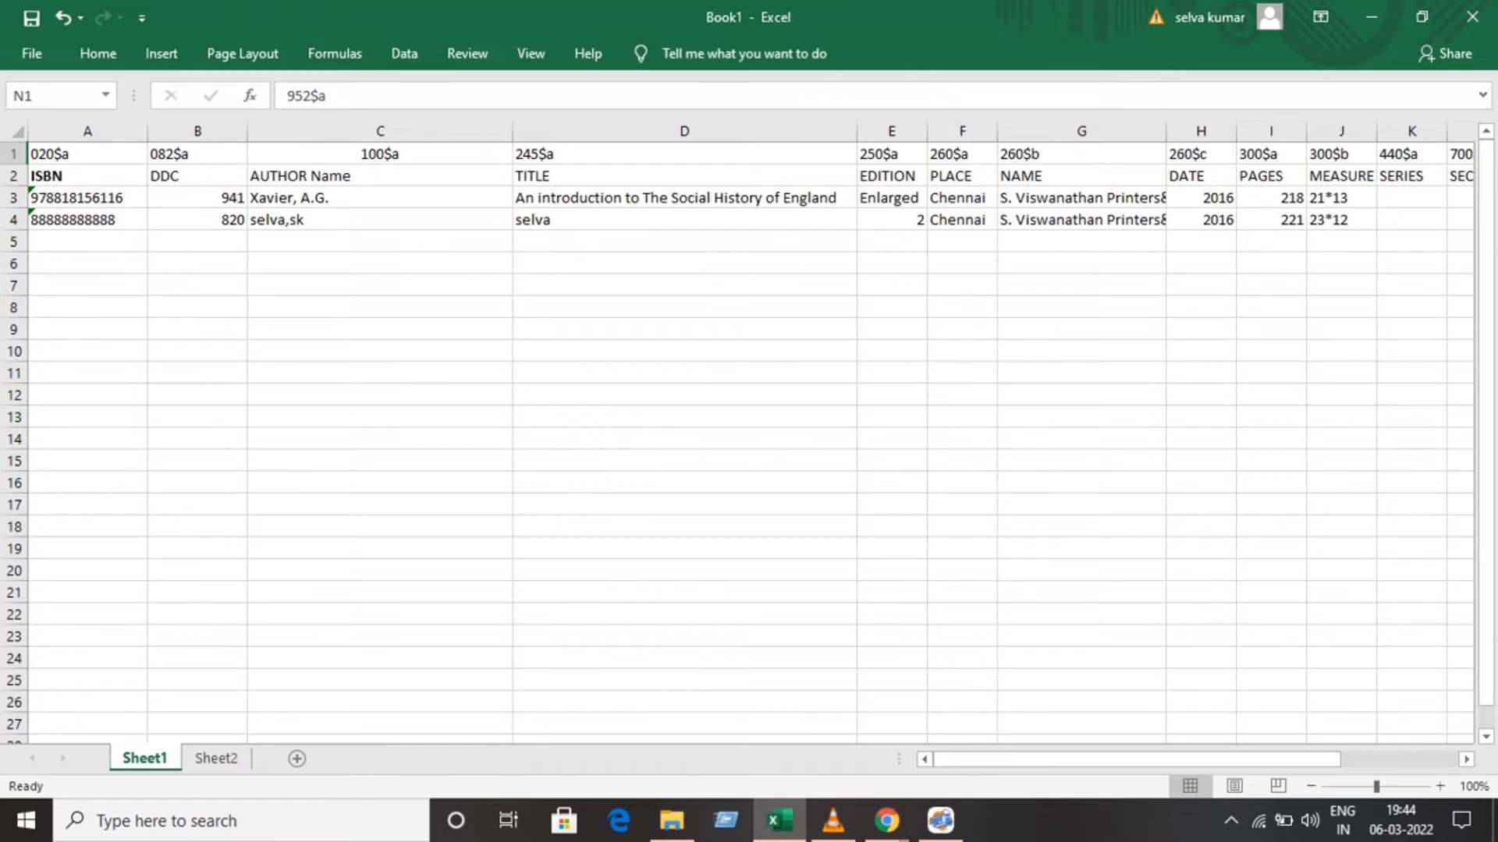
pyautogui.moveTo(1168, 759); pyautogui.dragTo(1283, 759)
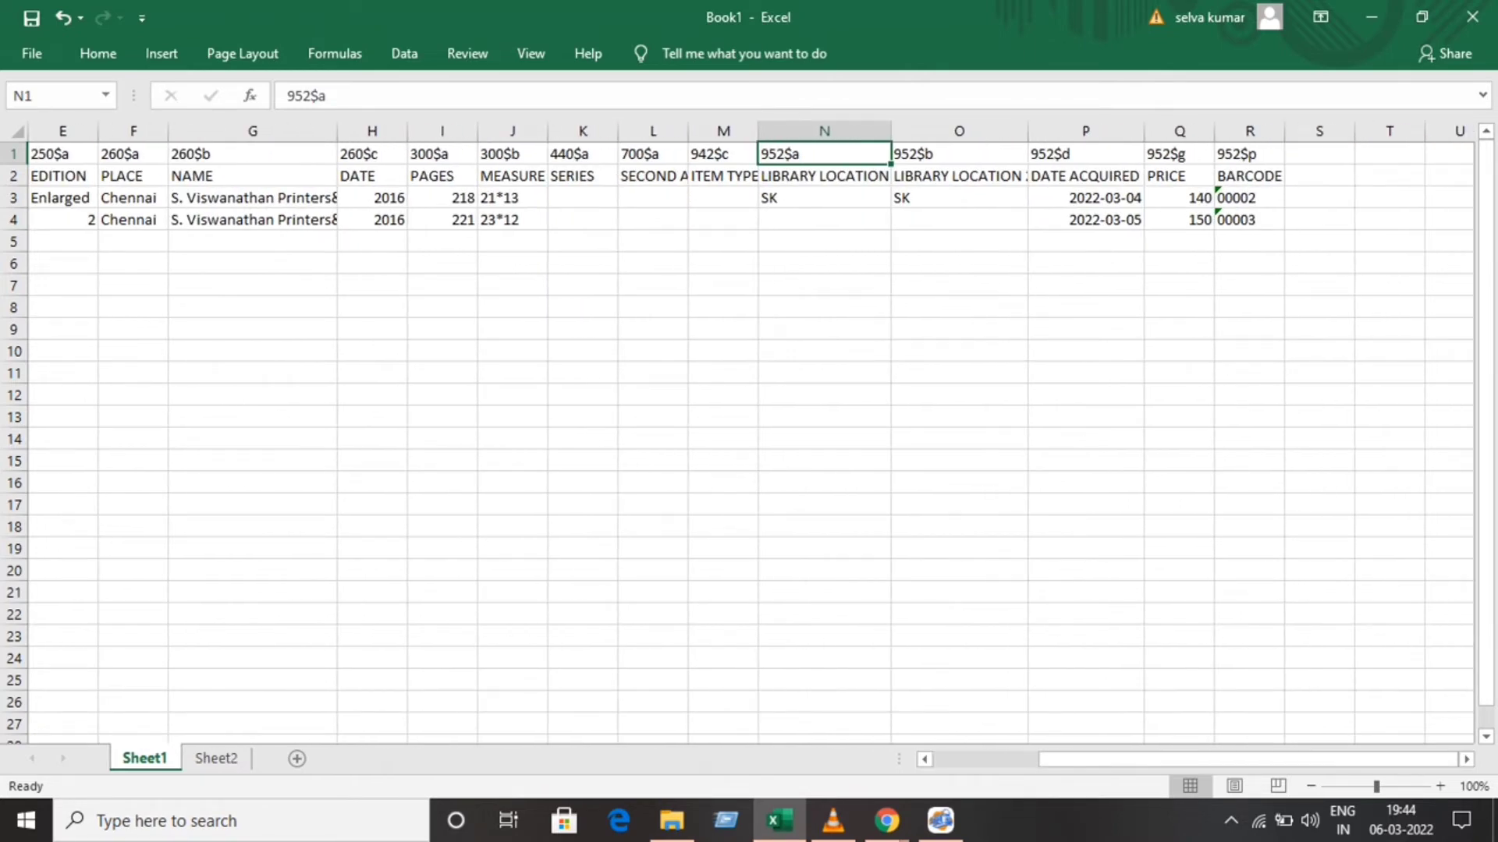
# Step: Bring up MarcEdit and close the Excel workbook, saving the changes to Book1.xlsx
pyautogui.click(941, 820)
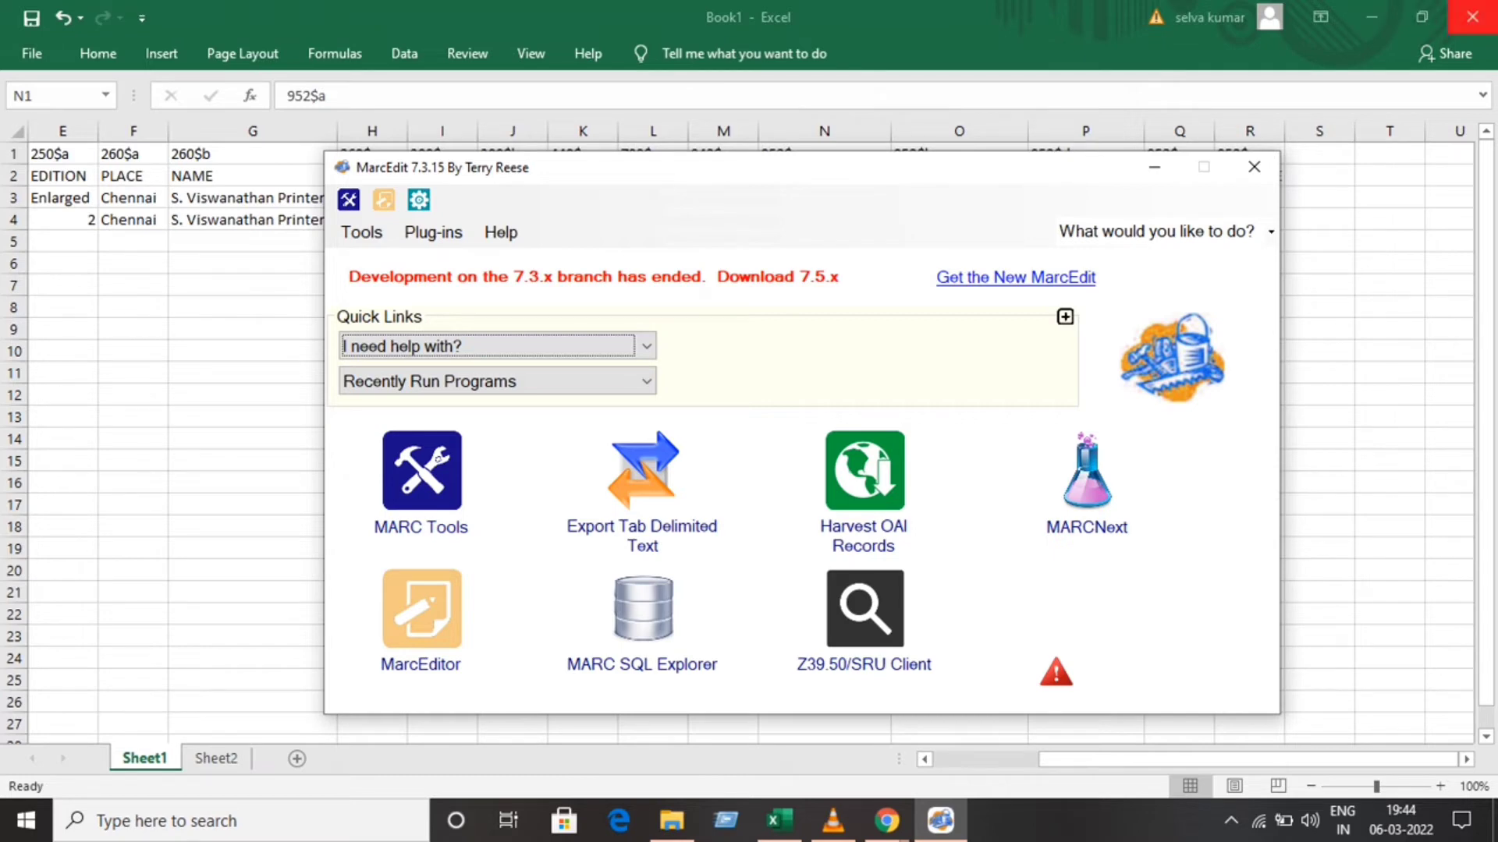
pyautogui.click(1472, 17)
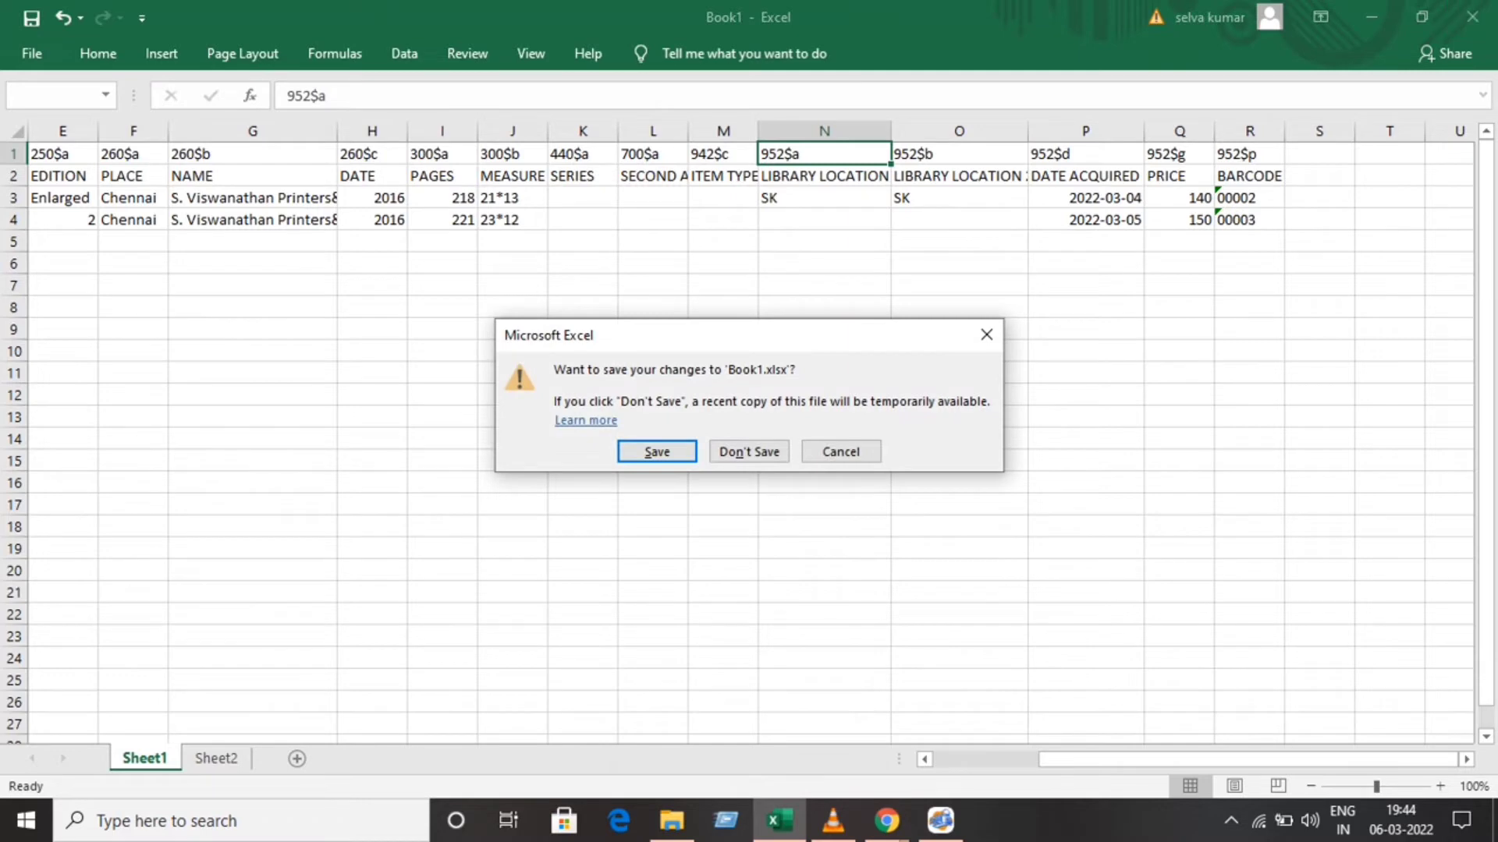
pyautogui.press('Return')
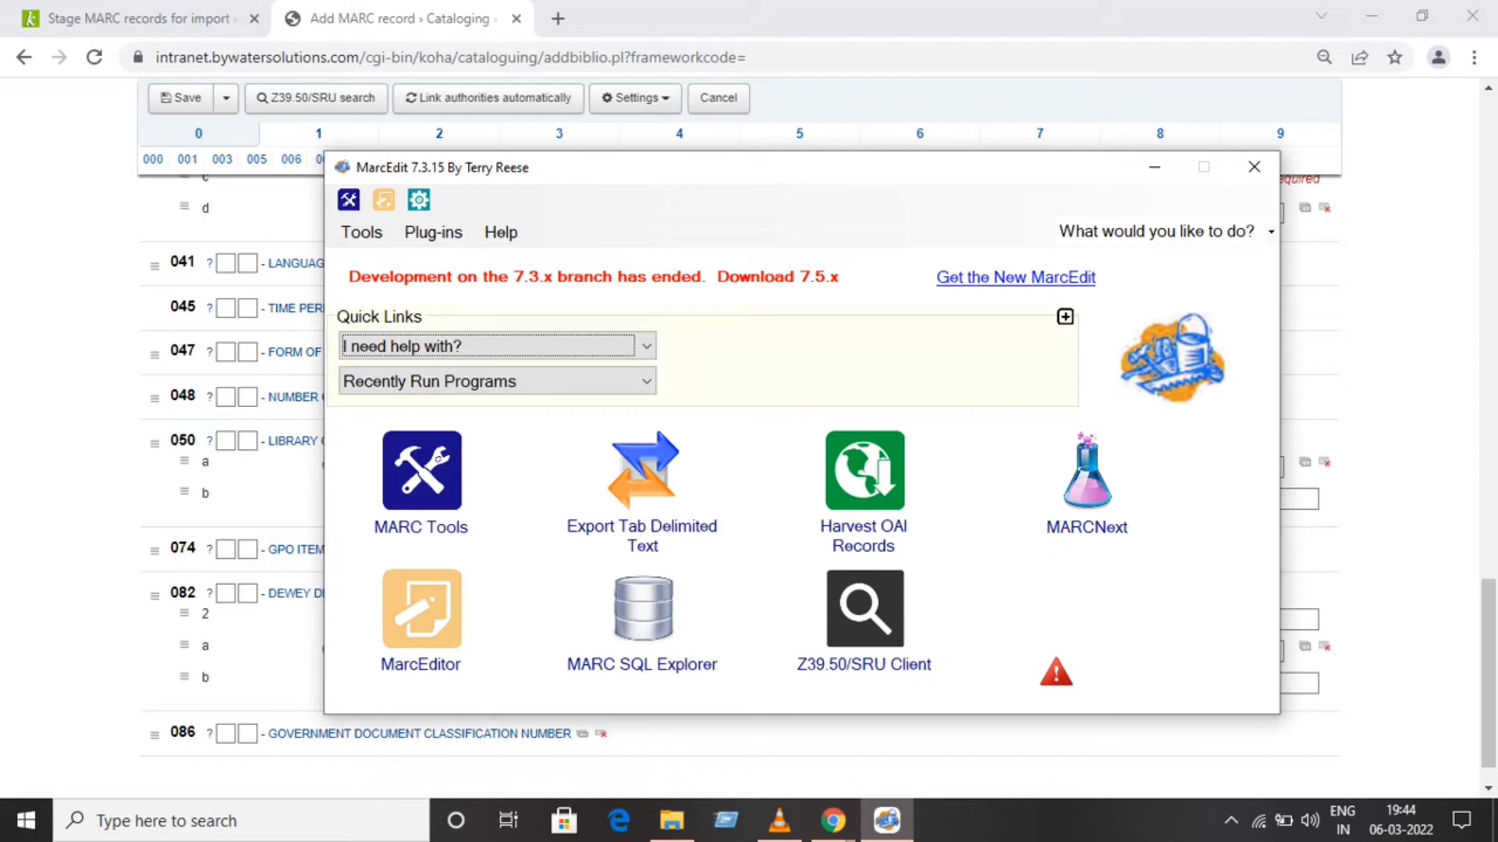
# Step: In MarcEdit's Delimited Text Translator, set the source file to D:\Book1.xlsx and the output file to D:\Book 2.mrk
pyautogui.click(1254, 167)
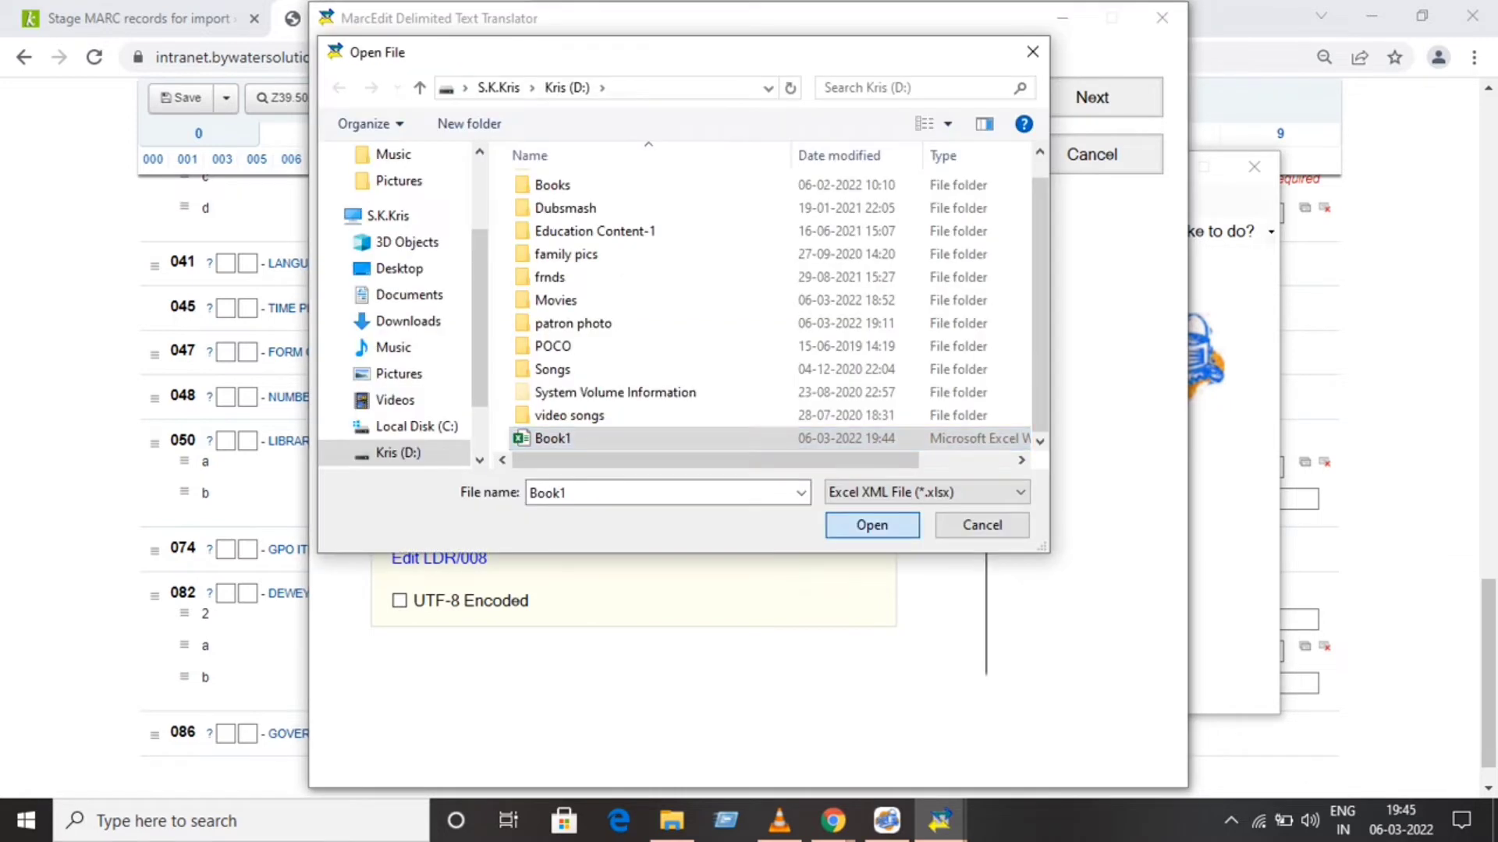
pyautogui.click(872, 525)
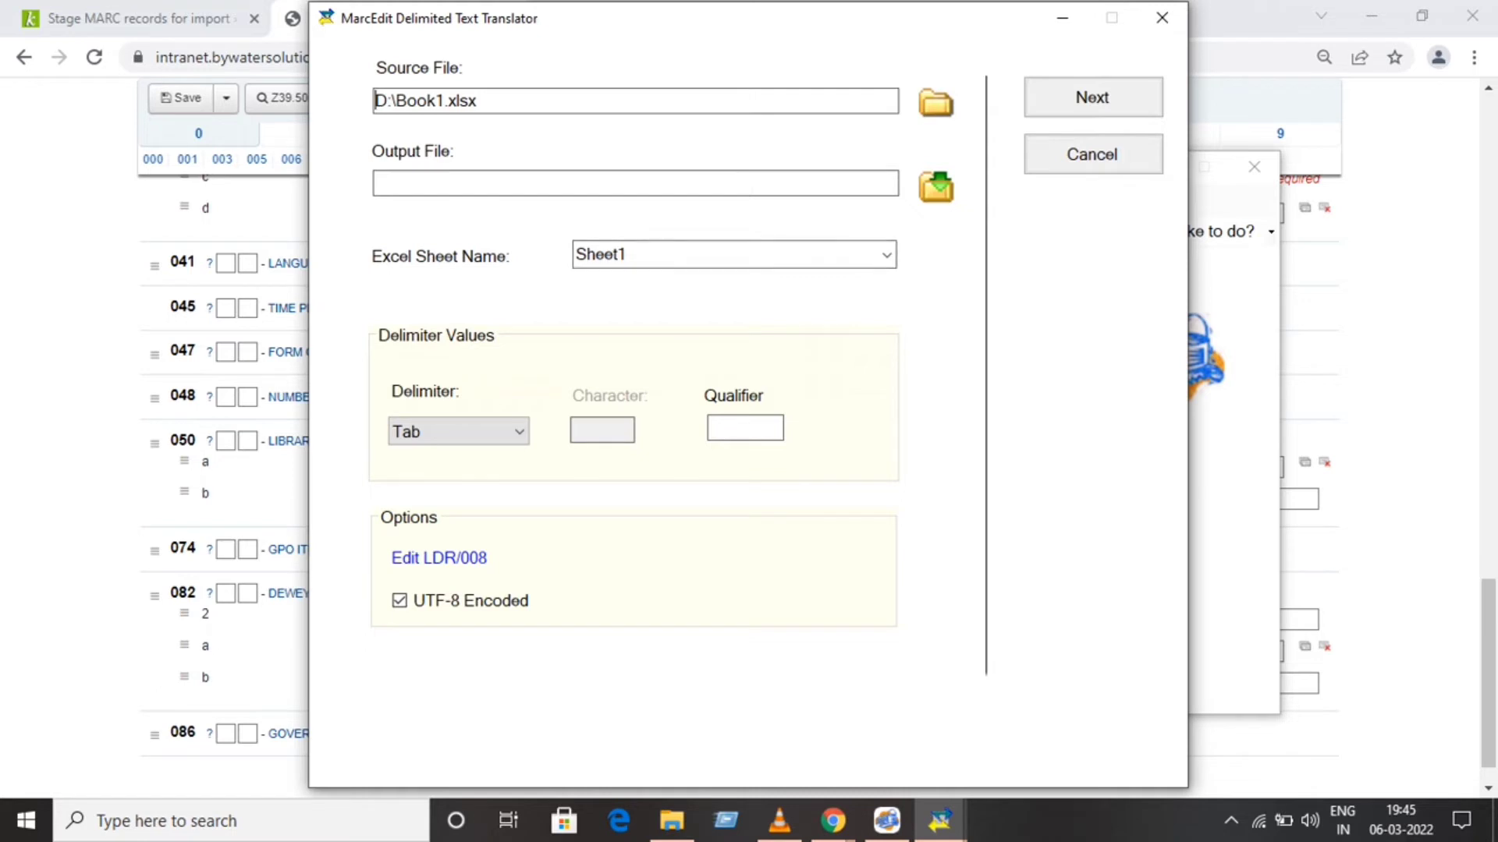
pyautogui.click(936, 188)
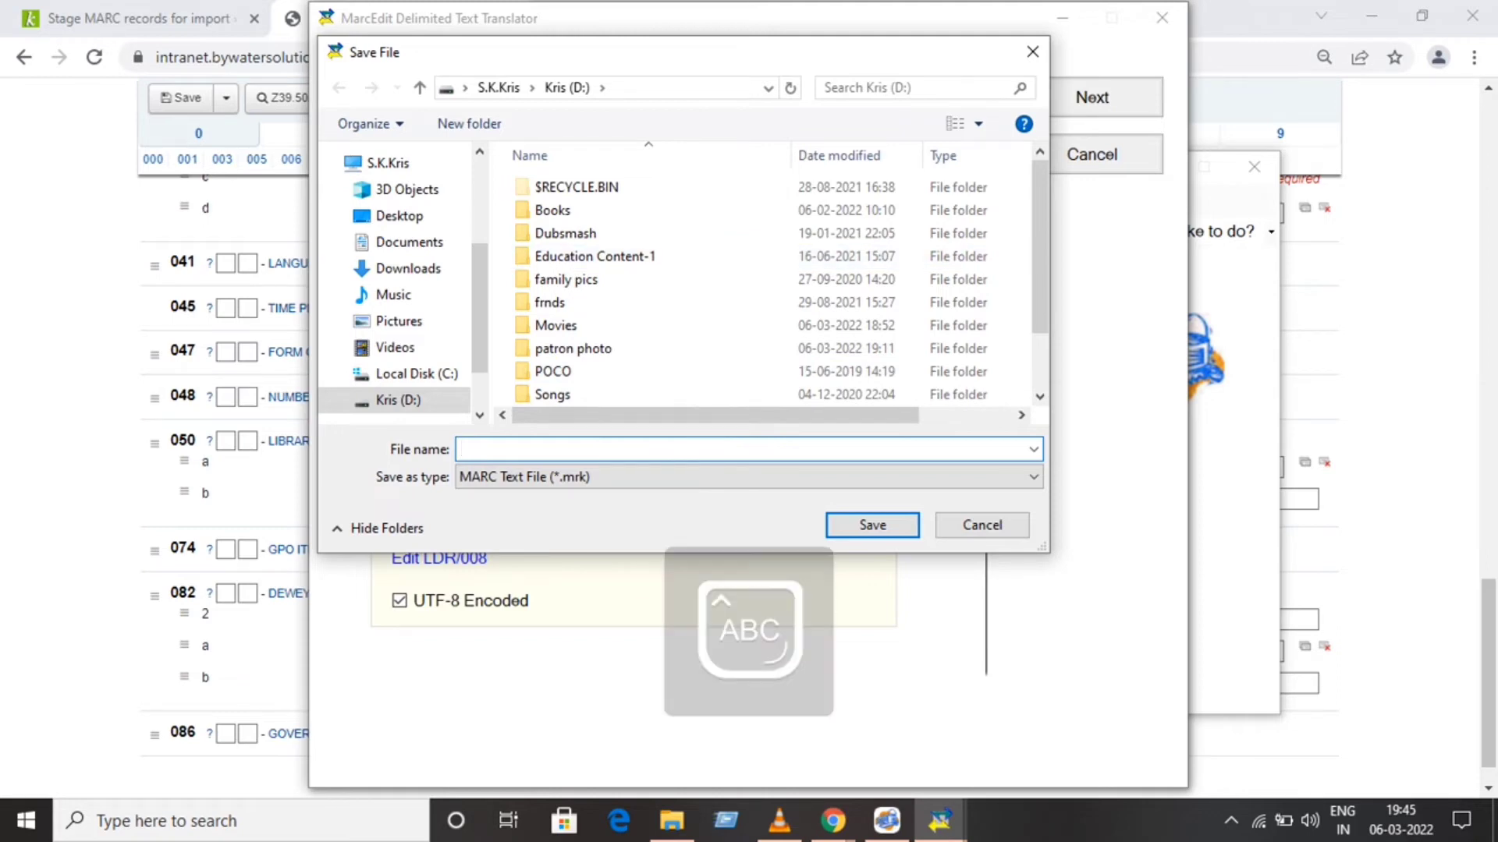
pyautogui.write('Book 1')
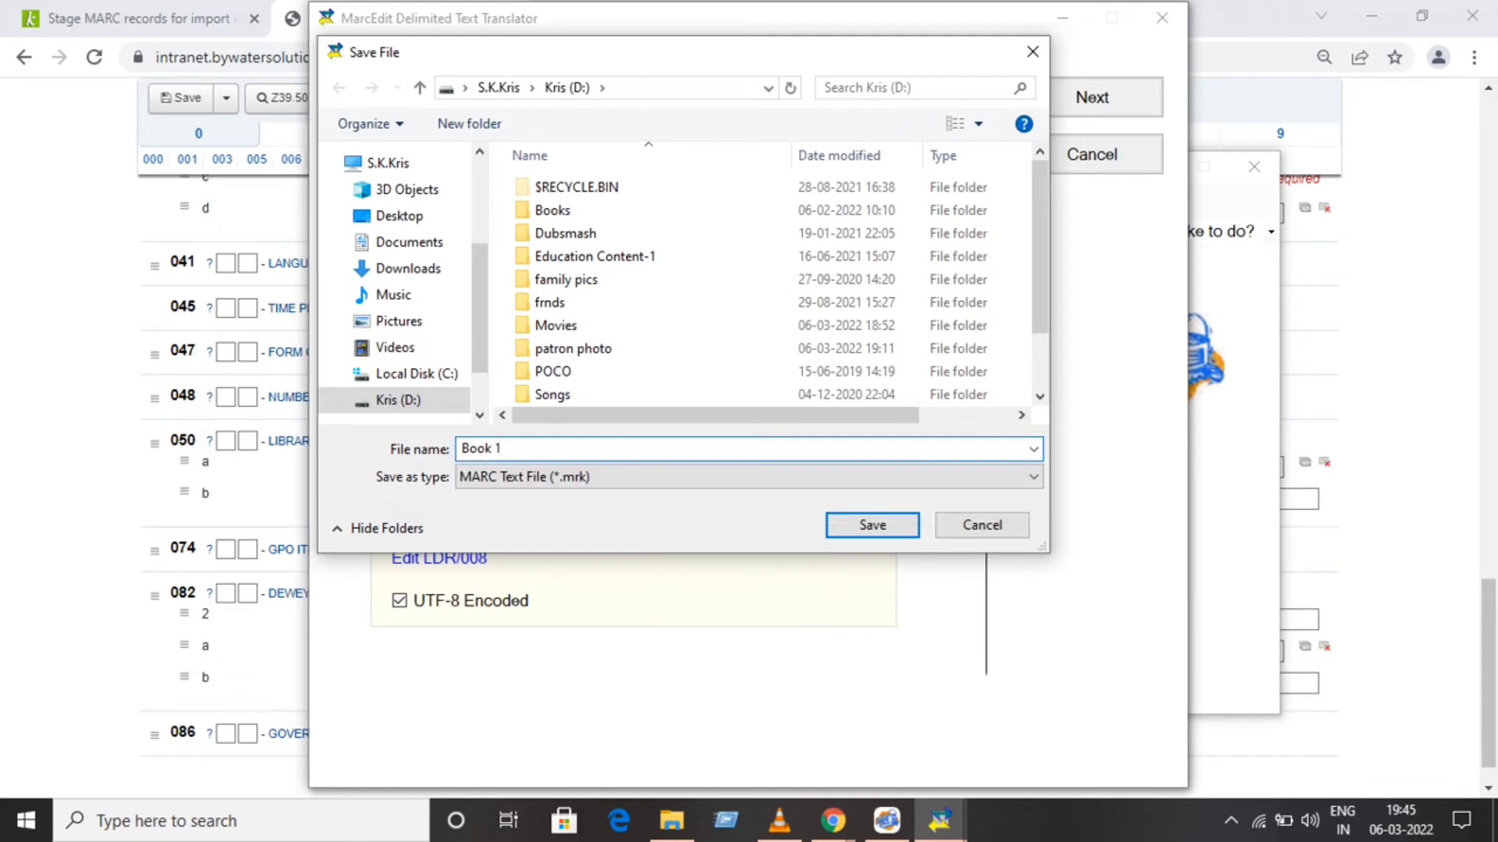
pyautogui.press('BackSpace')
pyautogui.write('2')
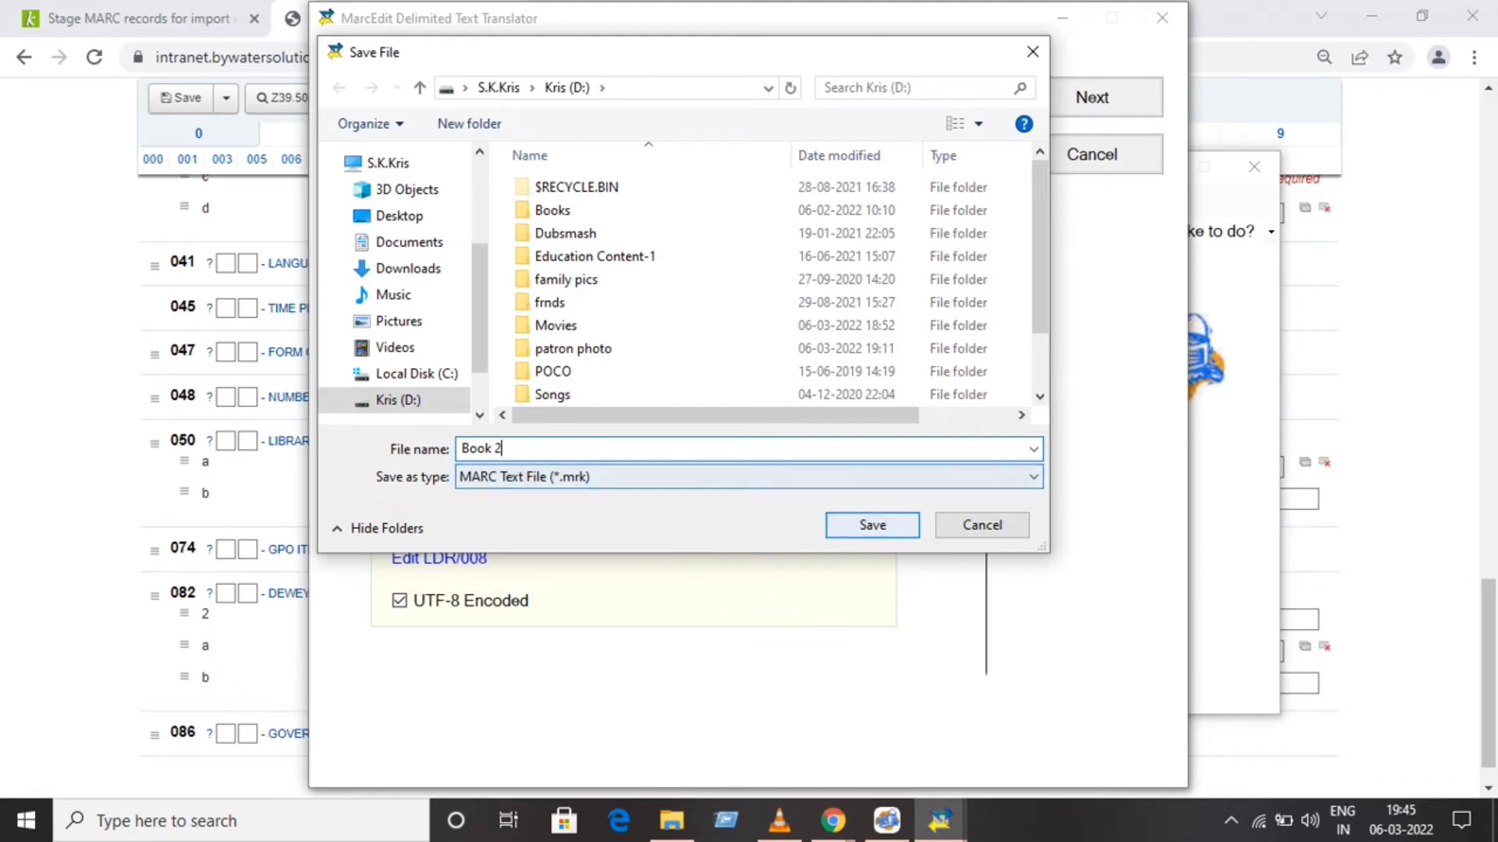
pyautogui.press('Return')
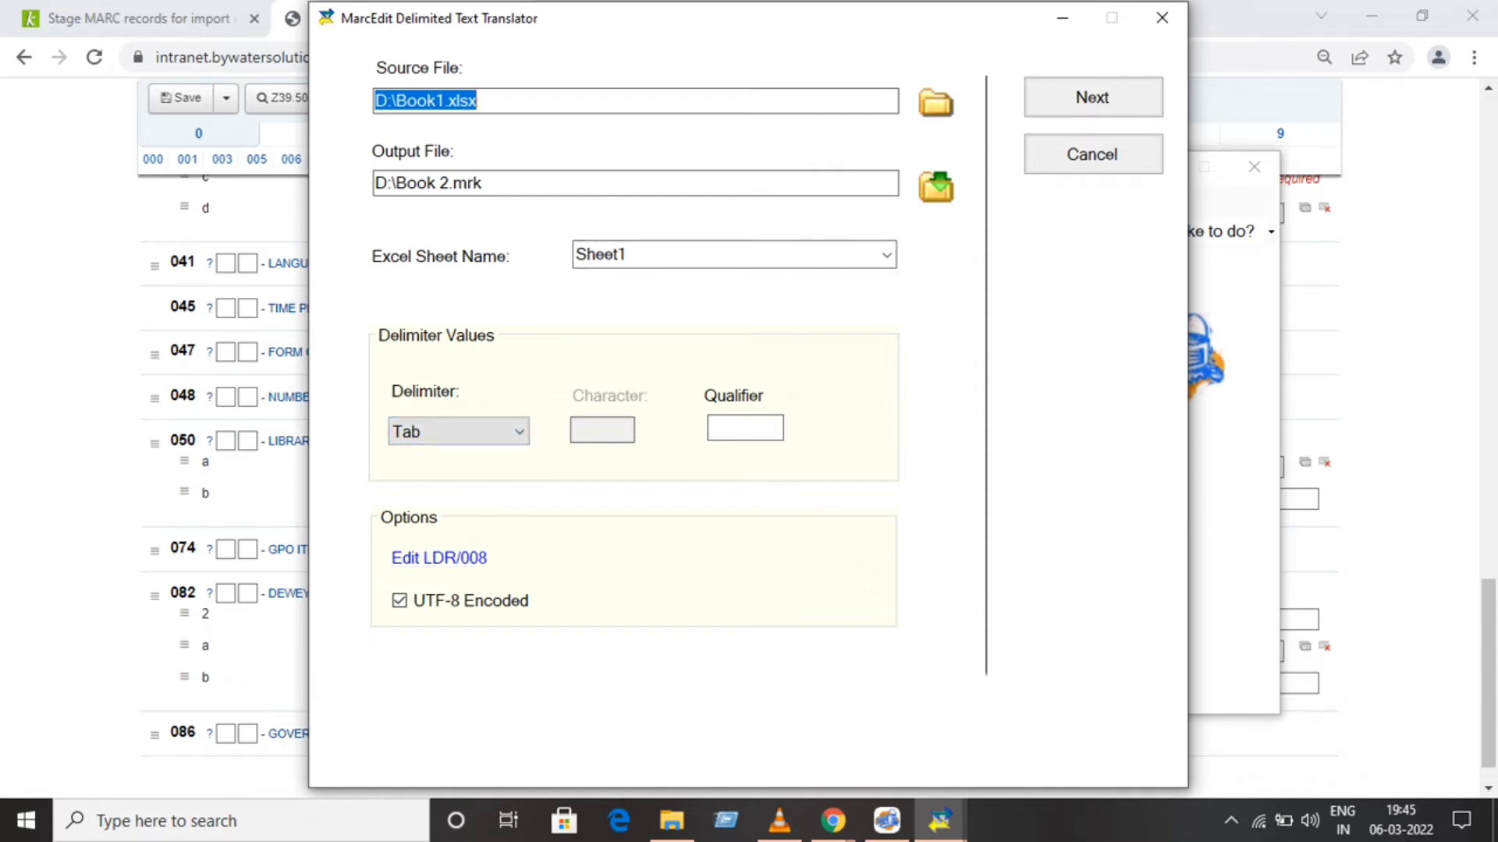
# Step: Check the available delimiter choices and the LDR/008 settings in the Delimited Text Translator
pyautogui.click(515, 431)
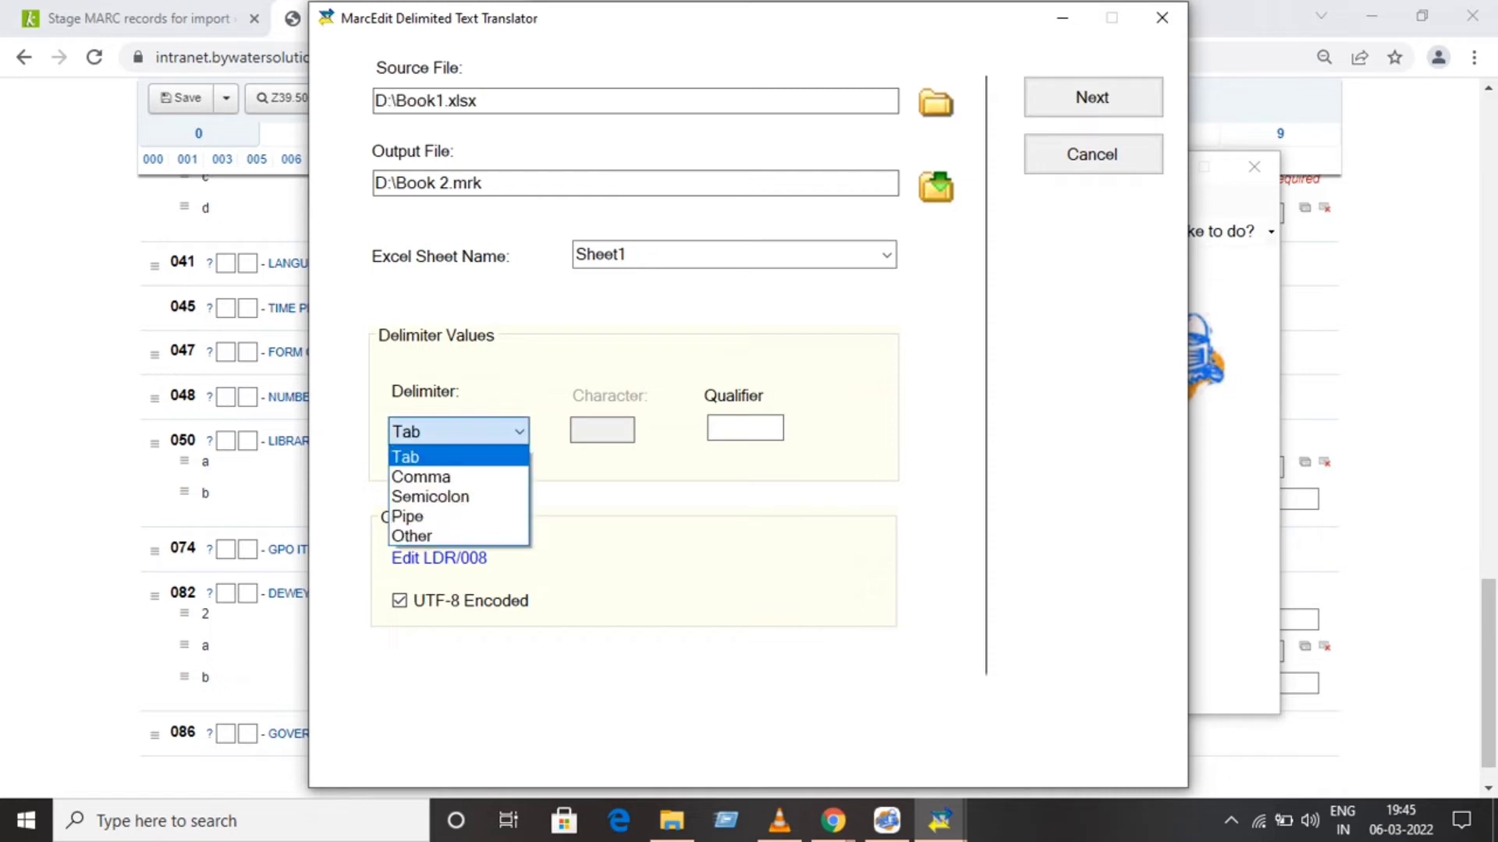
pyautogui.click(515, 431)
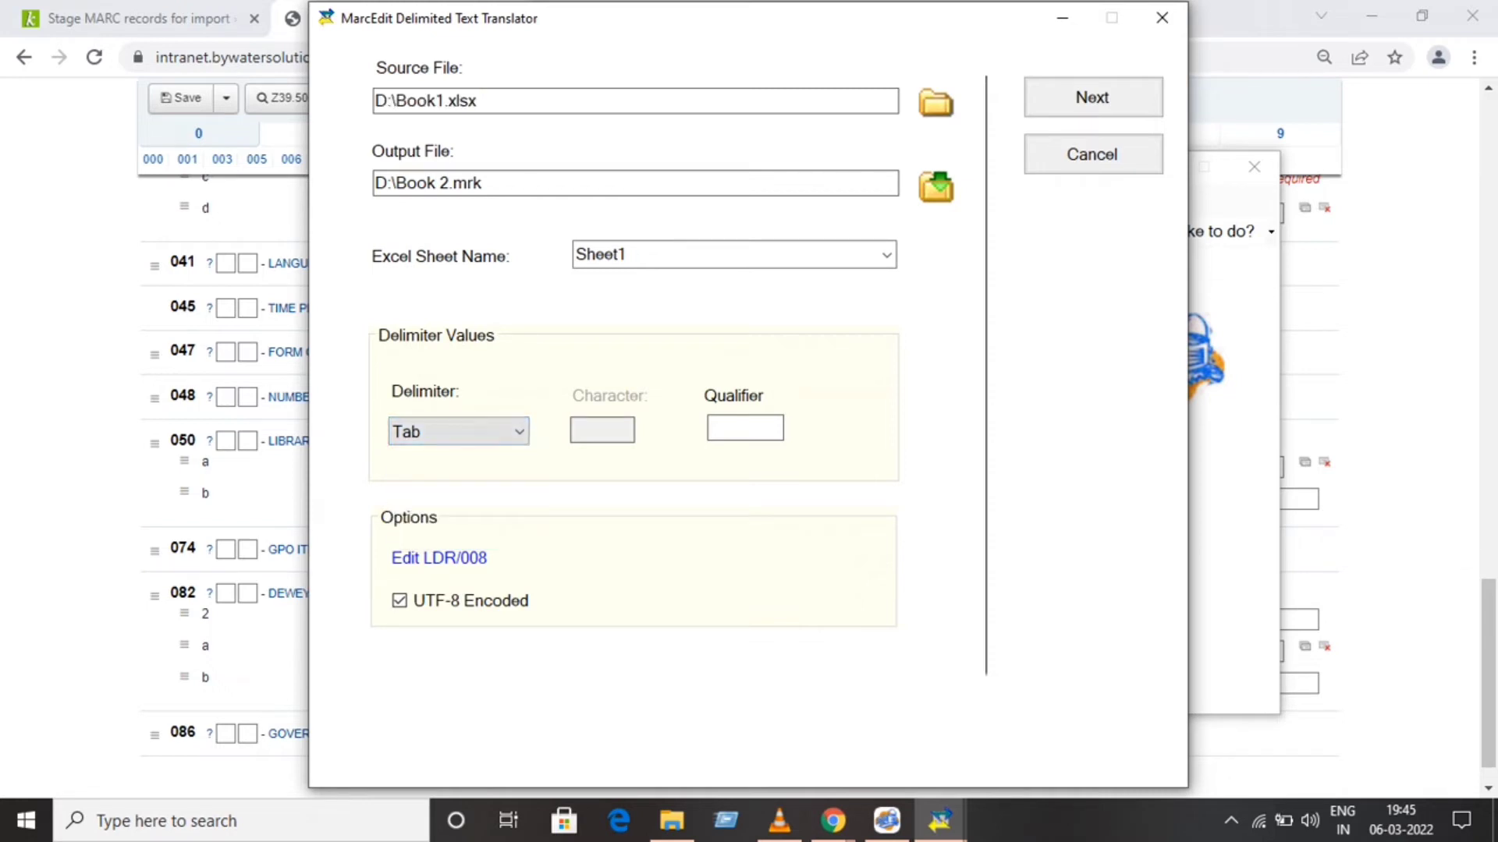
pyautogui.click(438, 558)
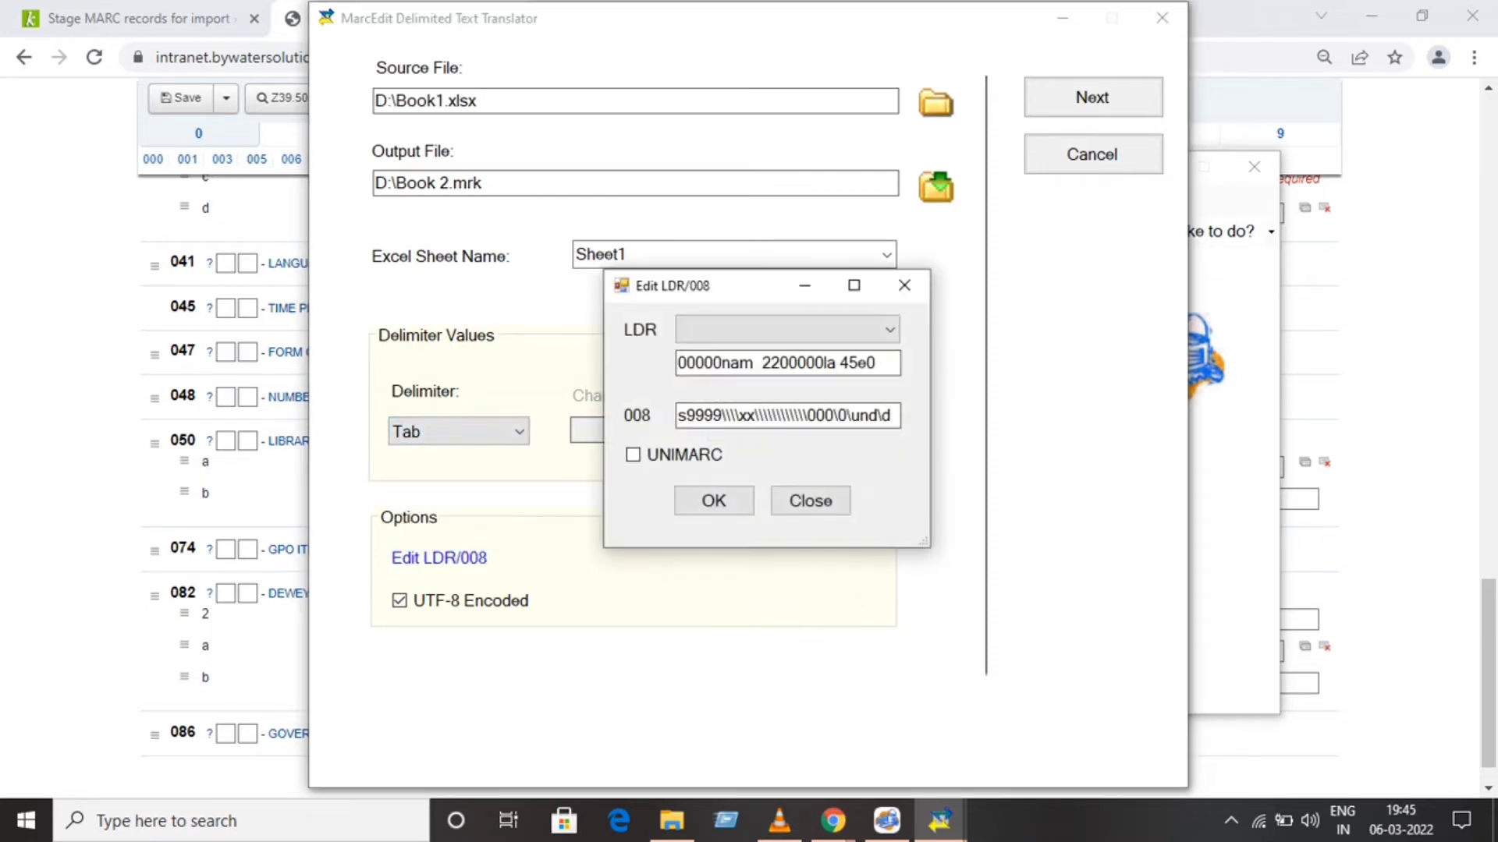
pyautogui.click(904, 285)
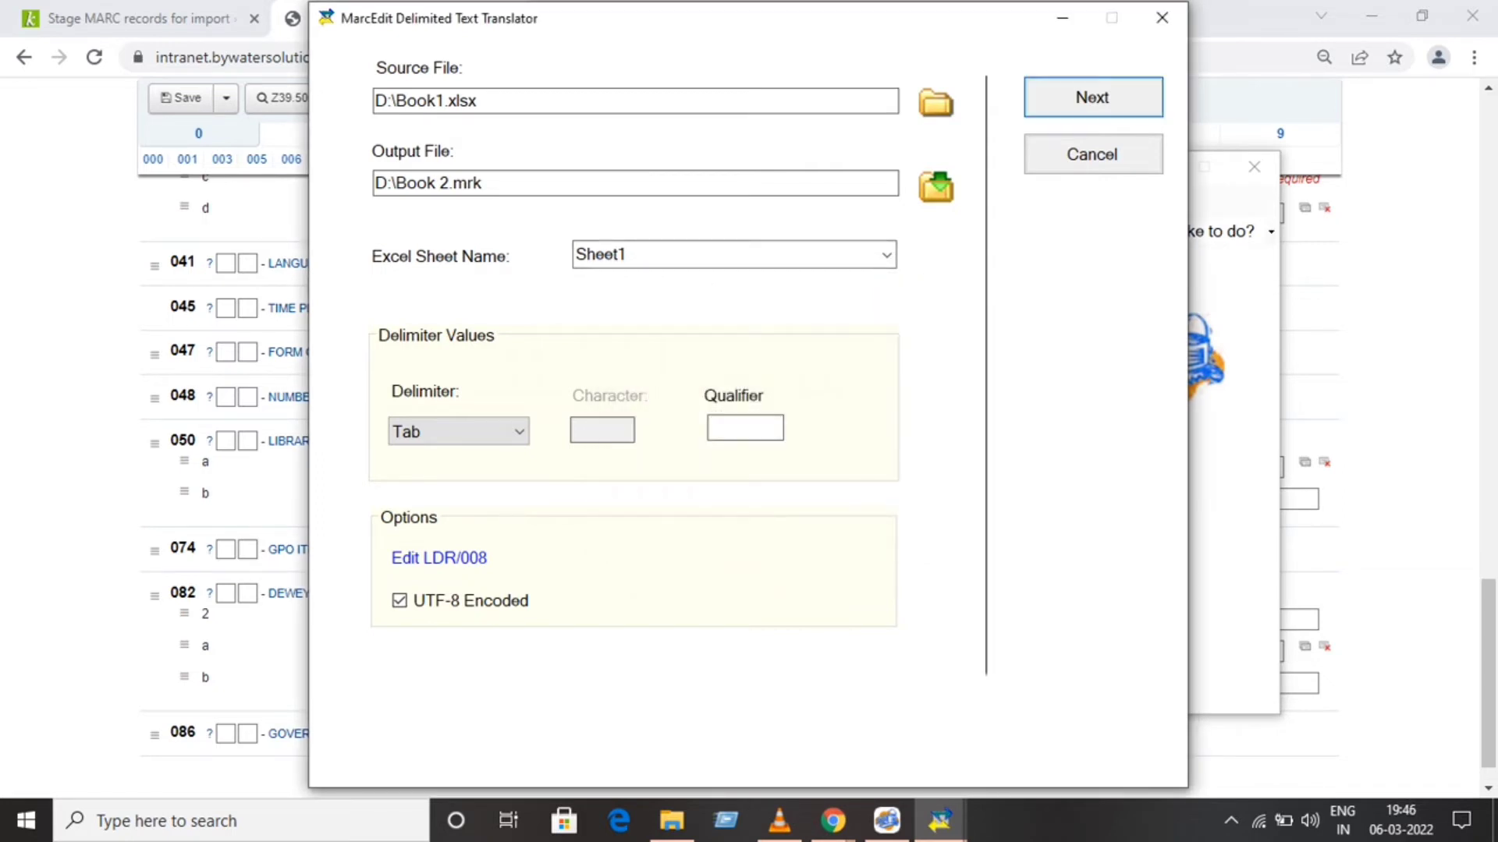
# Step: Continue to the field mapping page and auto-generate the mapping arguments from the spreadsheet's MARC headings
pyautogui.press('Return')
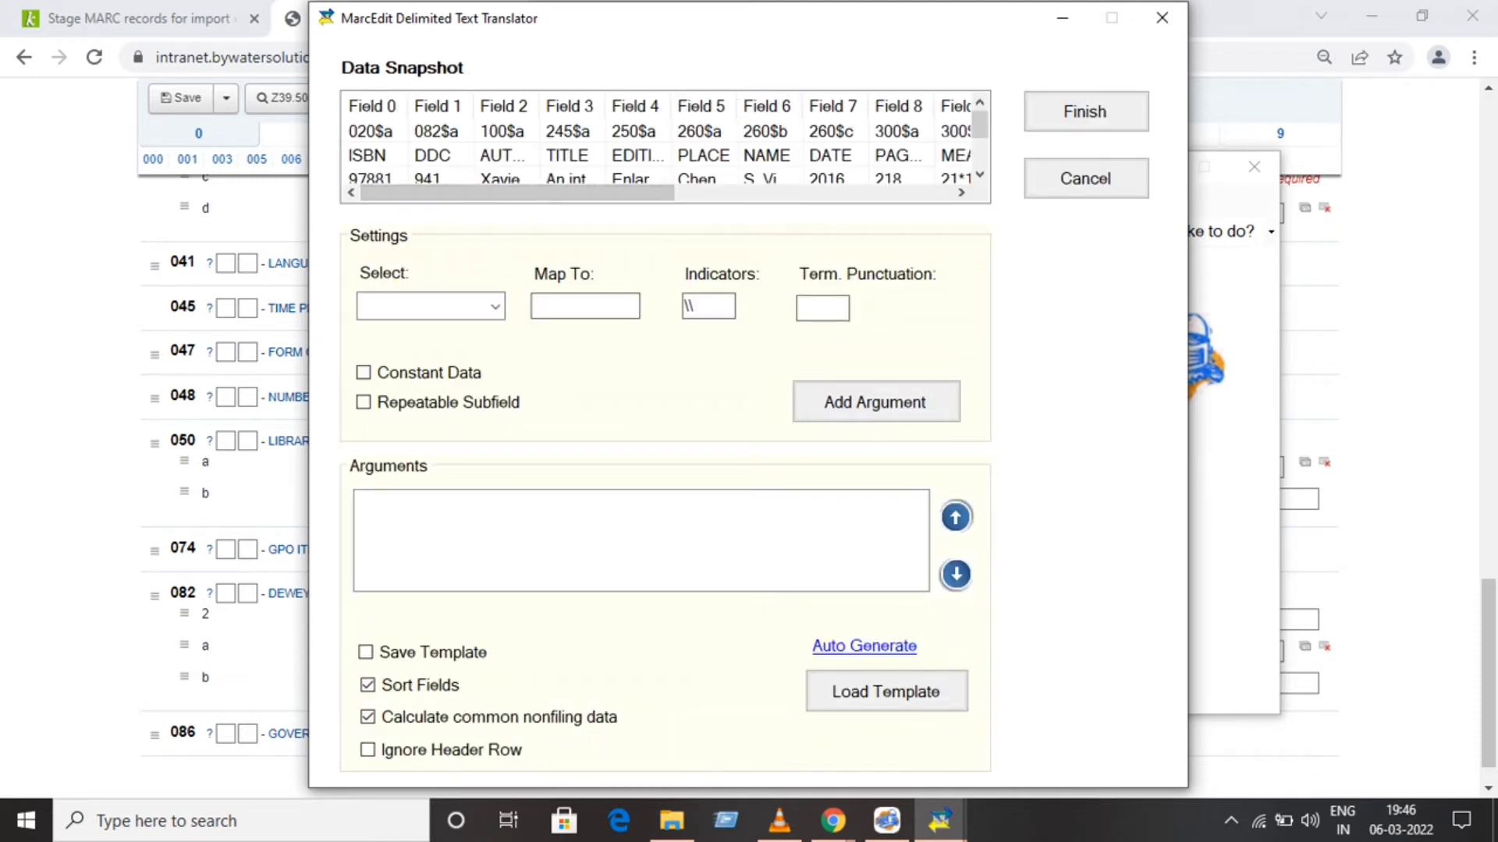
pyautogui.moveTo(518, 183); pyautogui.dragTo(611, 191)
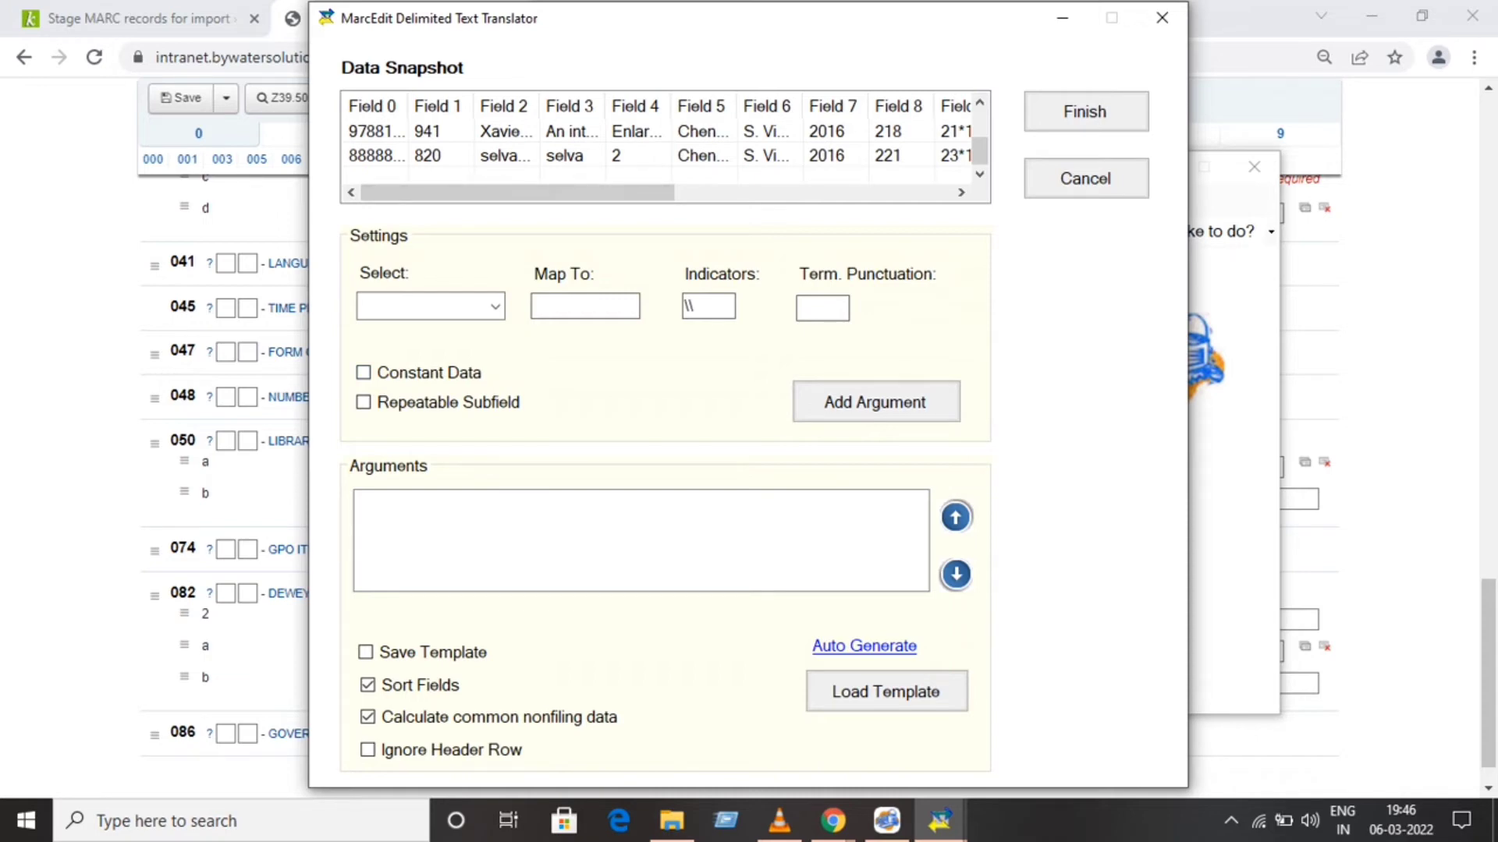
pyautogui.click(427, 306)
pyautogui.click(864, 647)
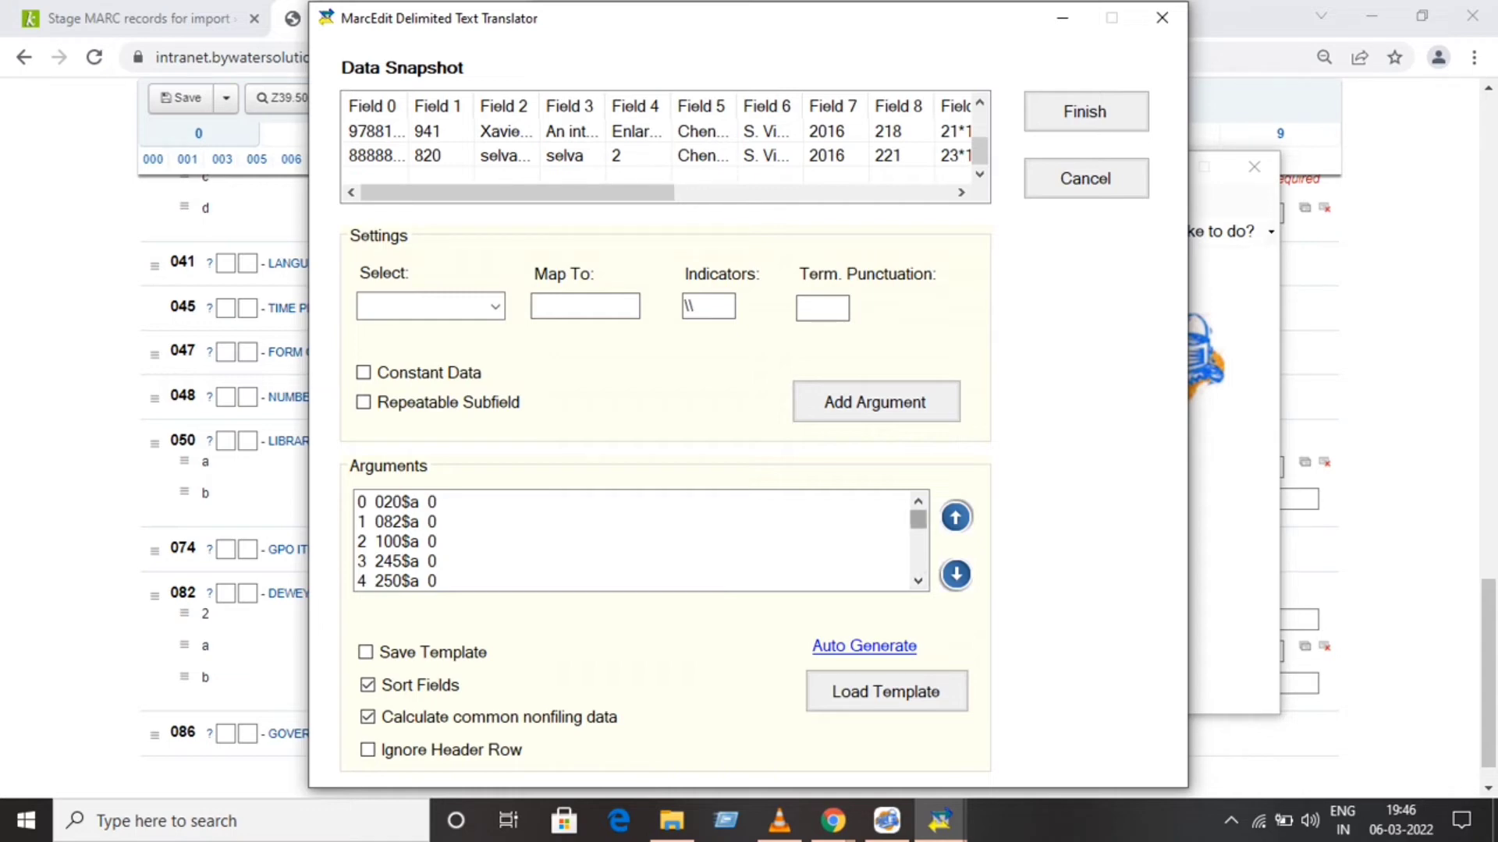
pyautogui.moveTo(918, 520)
pyautogui.mouseDown()
pyautogui.moveTo(918, 562)
pyautogui.moveTo(918, 519)
pyautogui.mouseUp()
# Step: Finish the translation with the mapping saved as a template named Book 22 on drive D:
pyautogui.click(366, 653)
pyautogui.click(1085, 112)
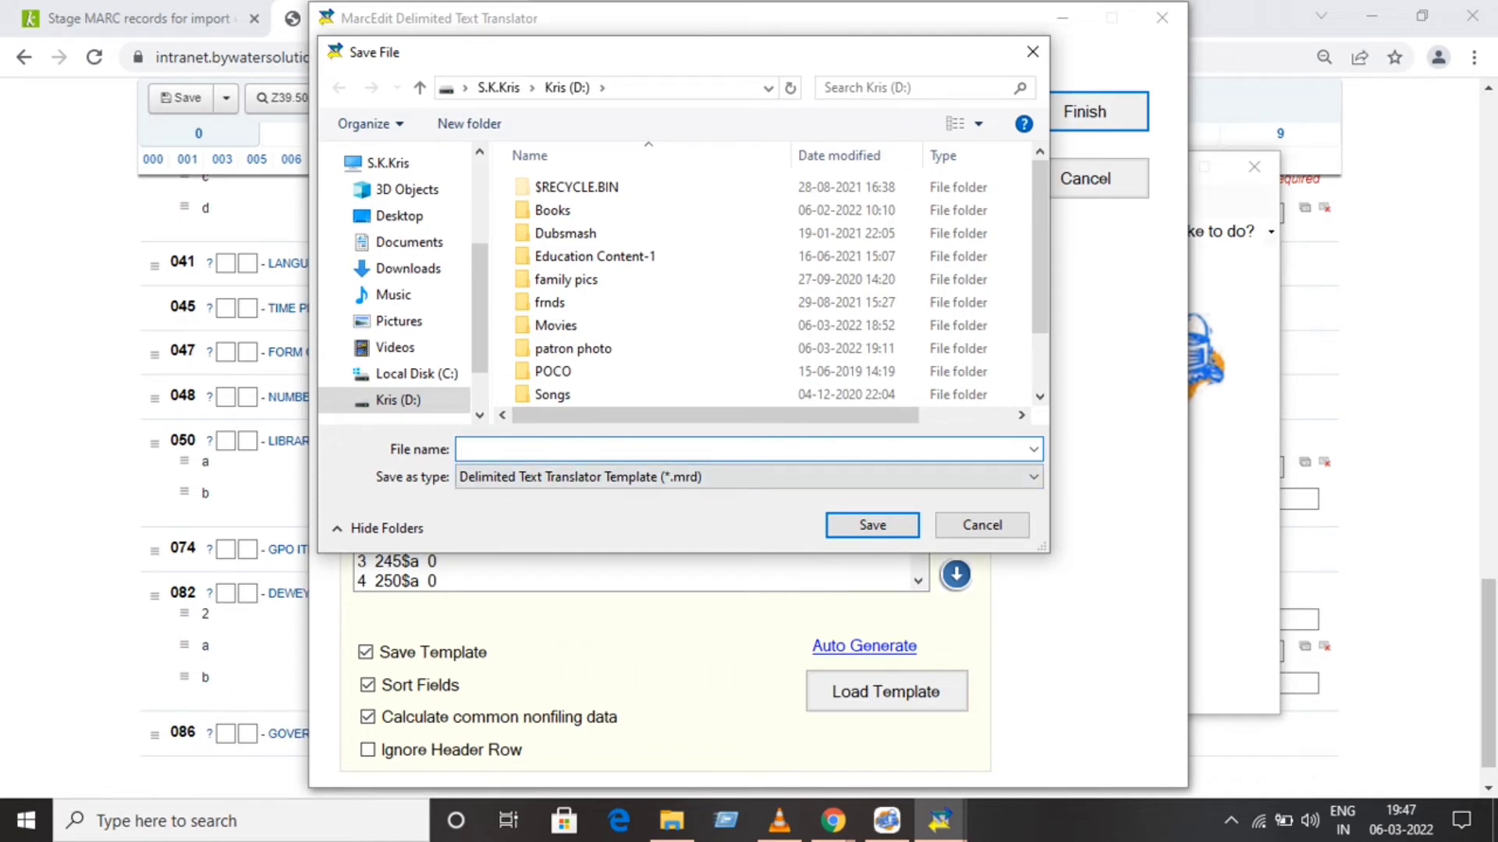
pyautogui.write('B')
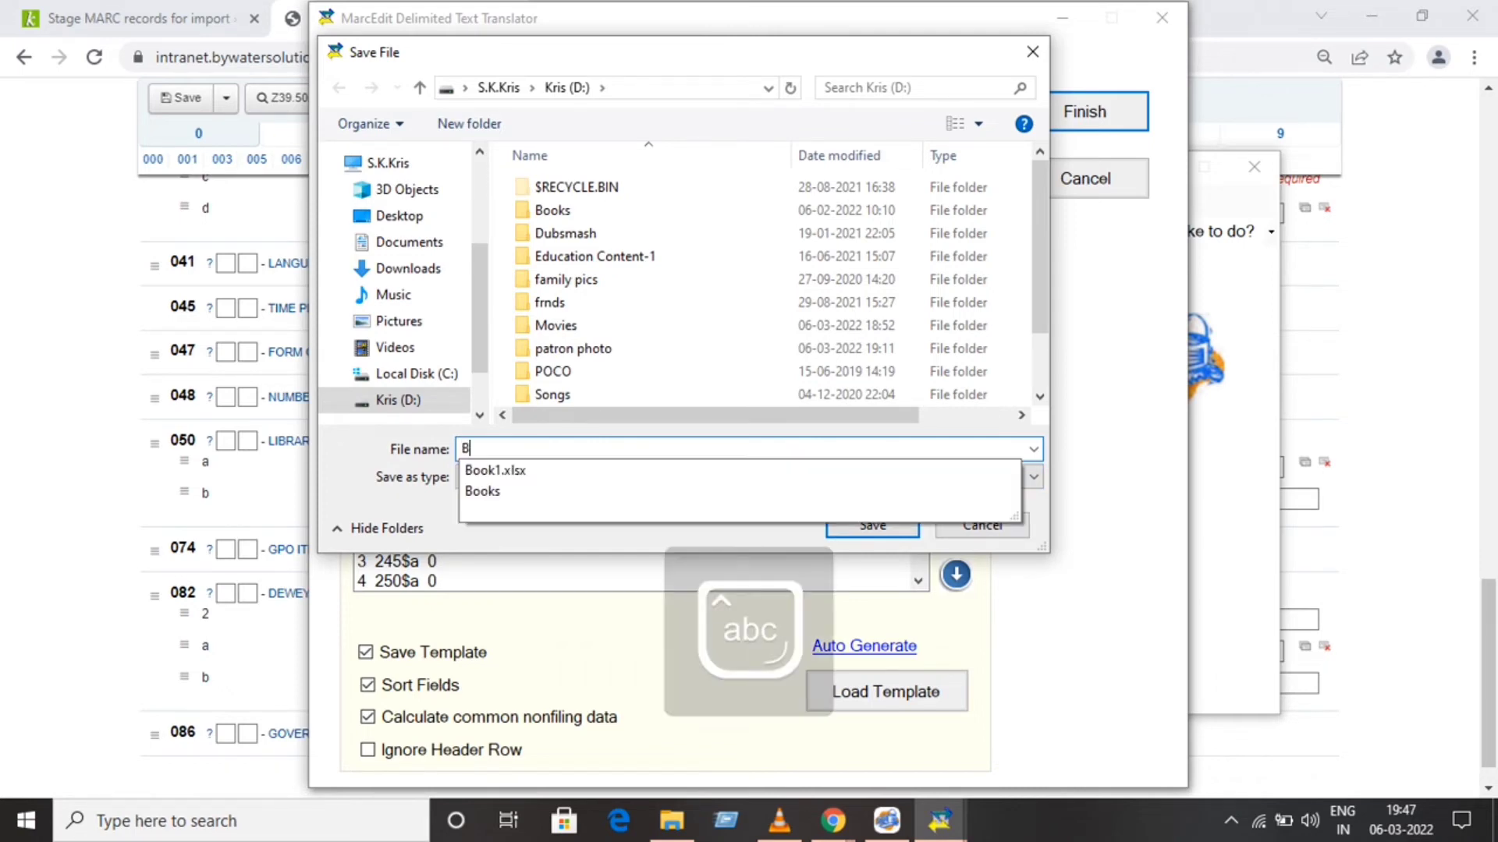
pyautogui.write('ook 22')
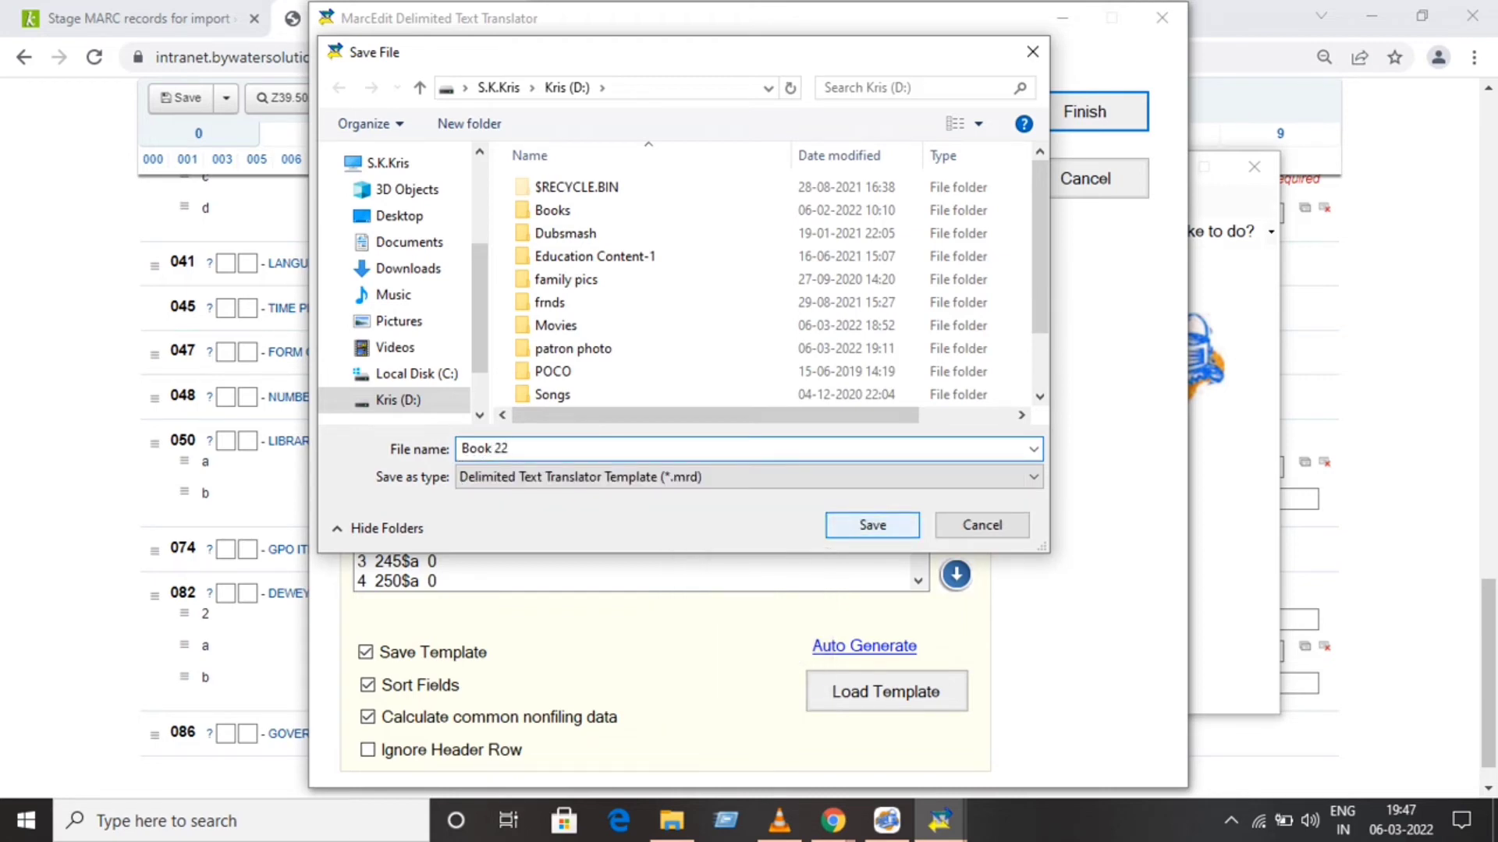
pyautogui.click(872, 525)
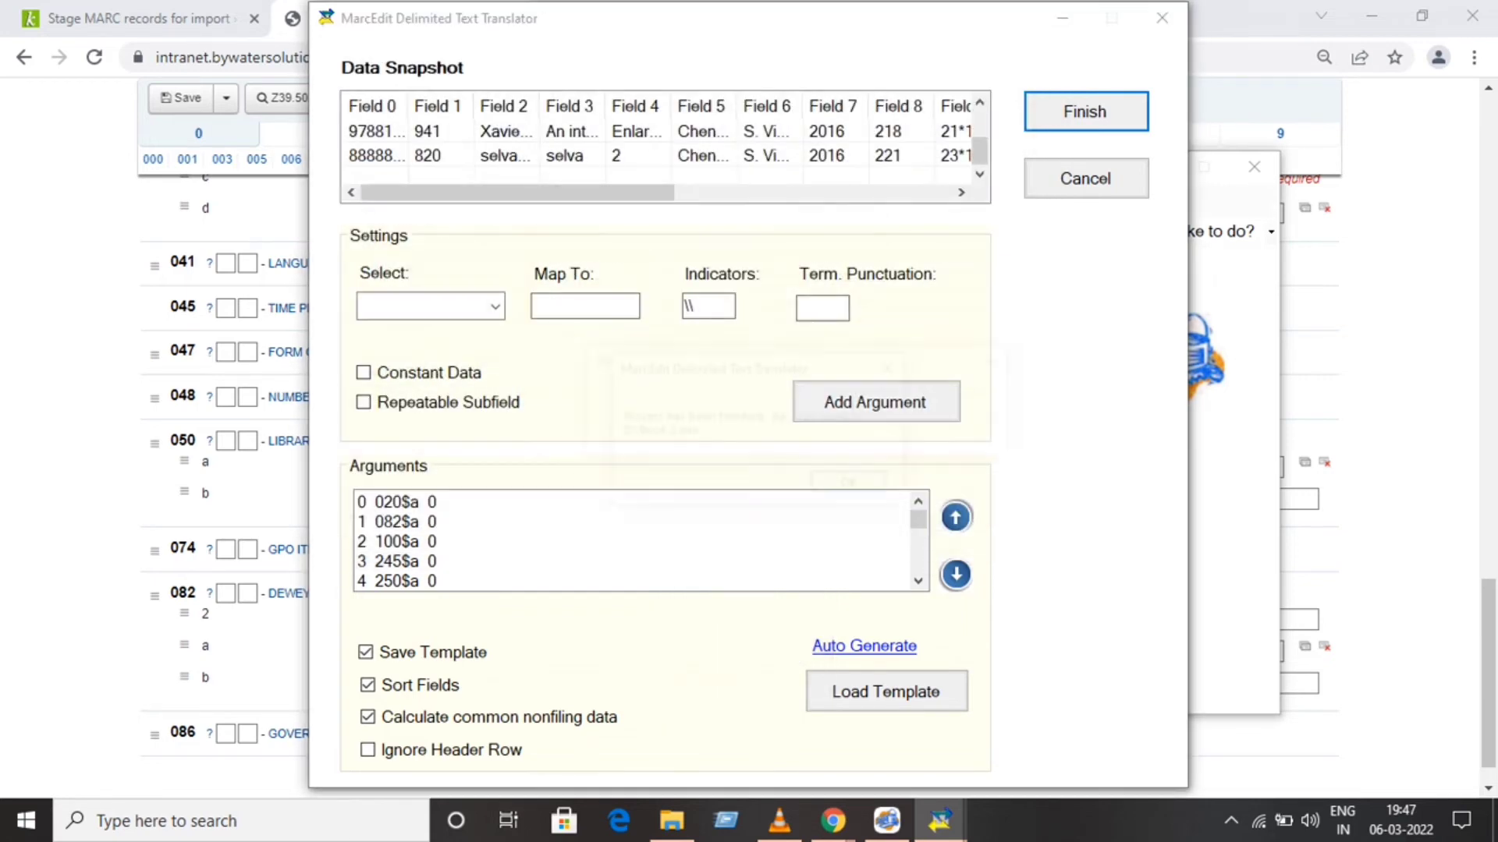
pyautogui.press('Return')
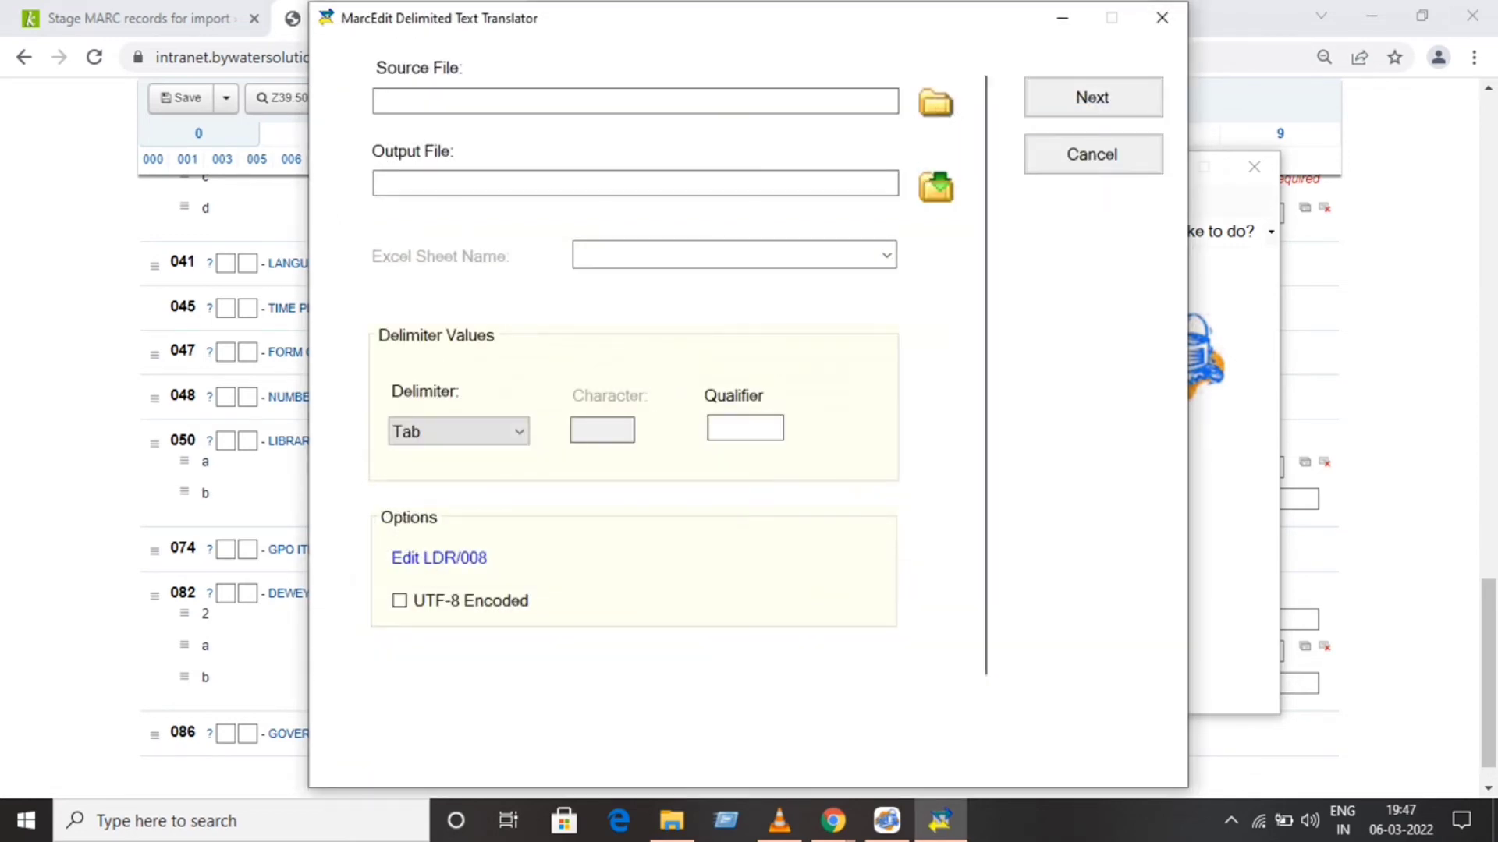
# Step: Close the translator and the MarcEdit main window, and open the Book 2 mnemonic file from drive D: in MarcEditor
pyautogui.click(1162, 17)
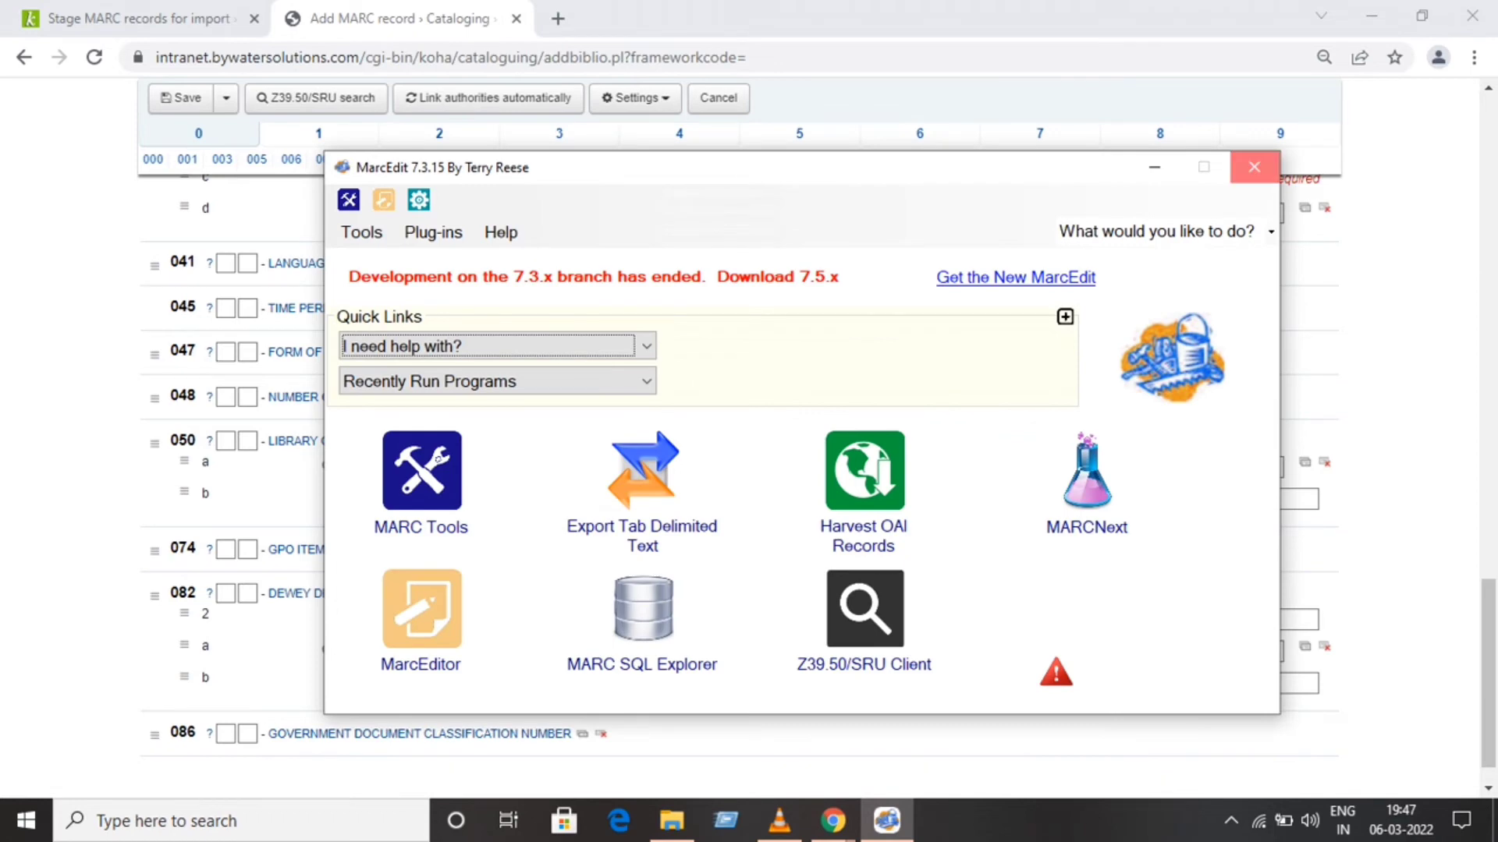
pyautogui.click(1253, 167)
pyautogui.click(672, 821)
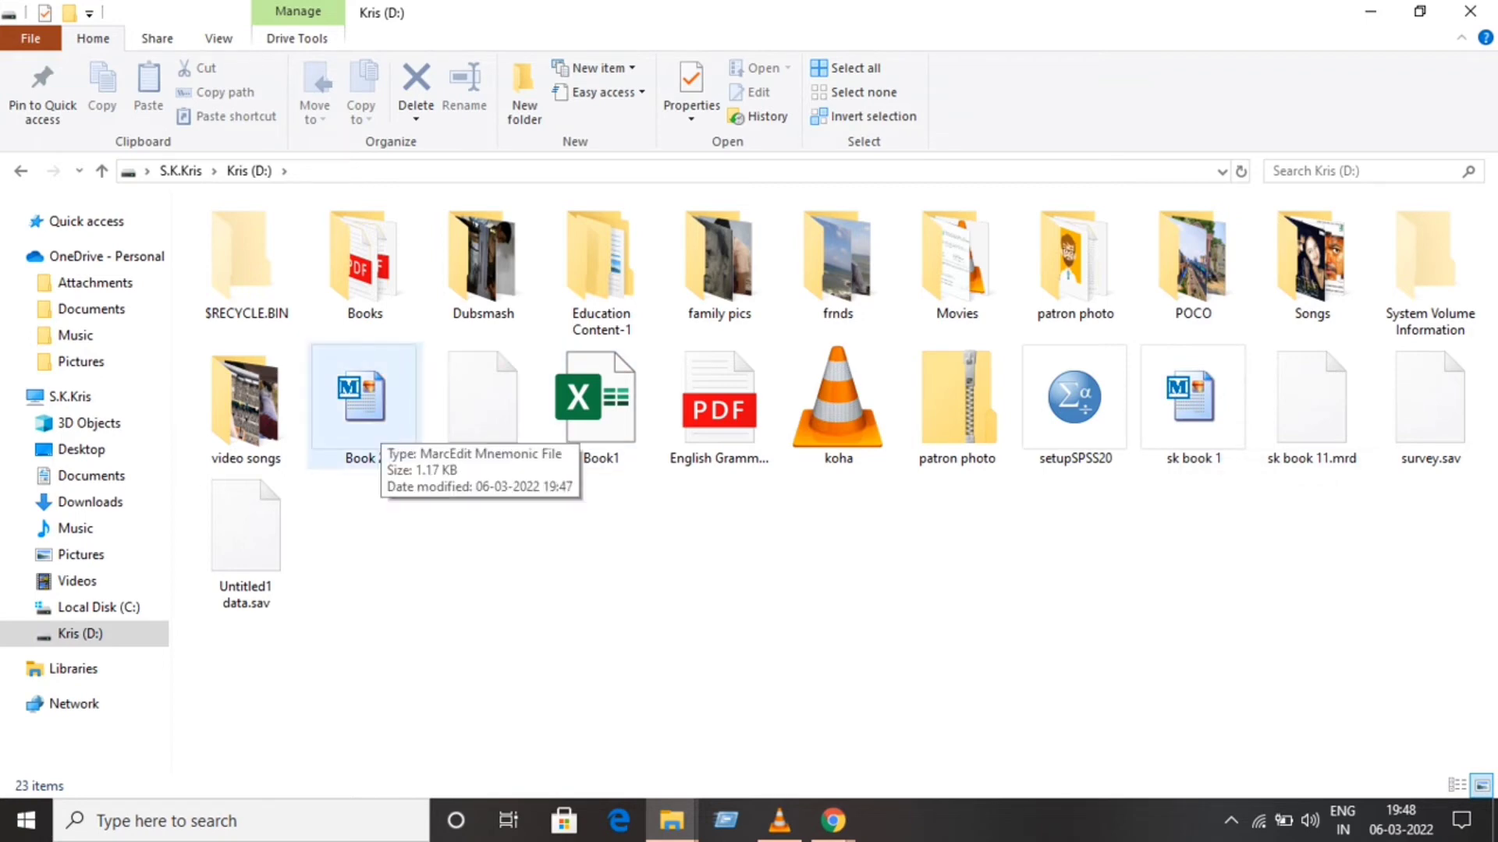
pyautogui.click(381, 423)
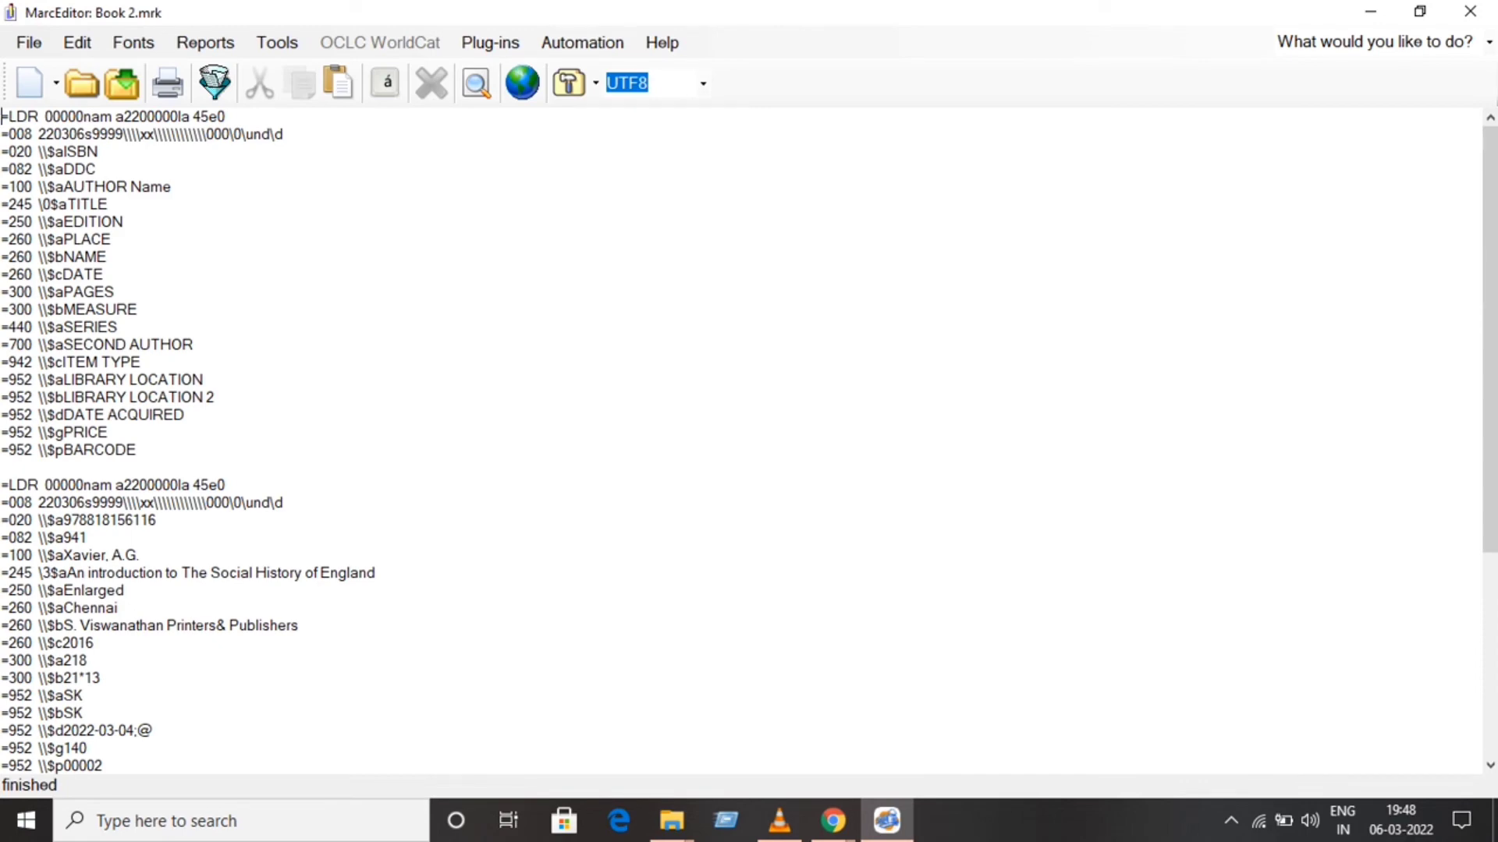
# Step: Delete the first record, which holds only the column headings from ISBN to BARCODE, from Book 2.mrk
pyautogui.scroll(-2, 741, 441)
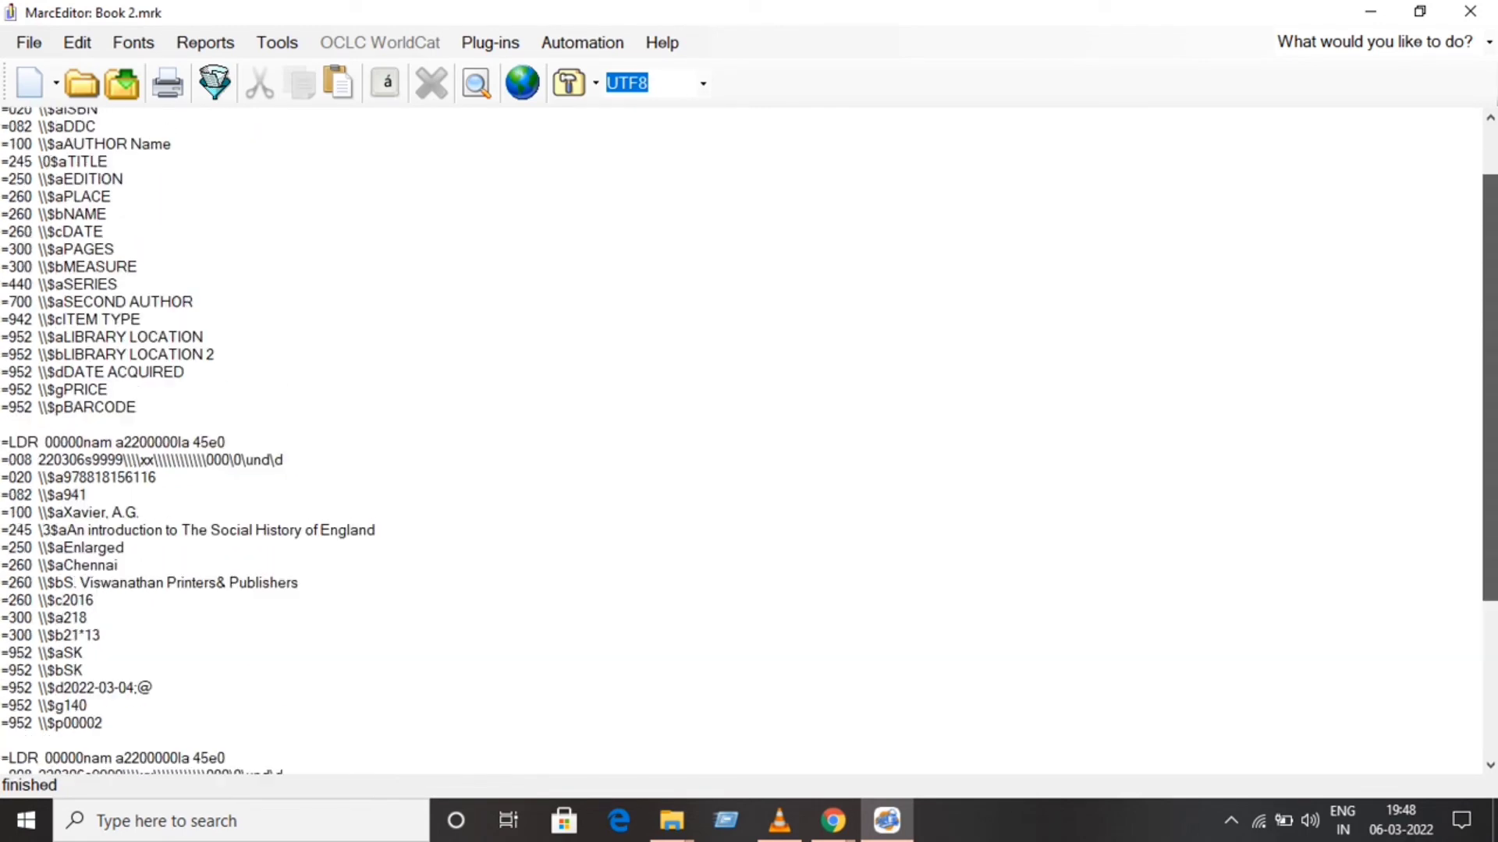
pyautogui.scroll(-2, 741, 441)
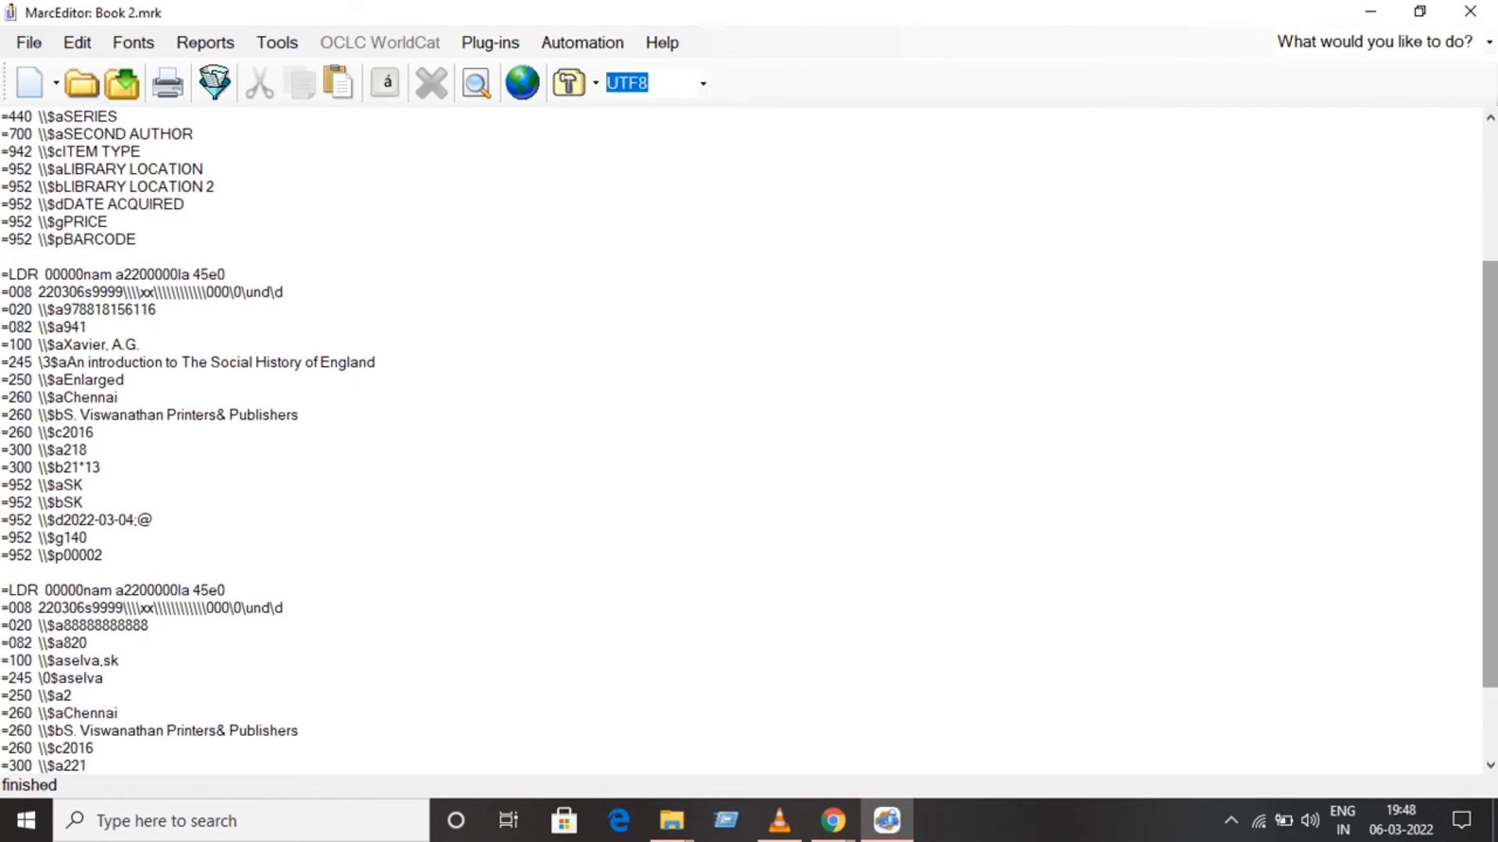
pyautogui.scroll(-1, 741, 441)
pyautogui.scroll(5, 741, 441)
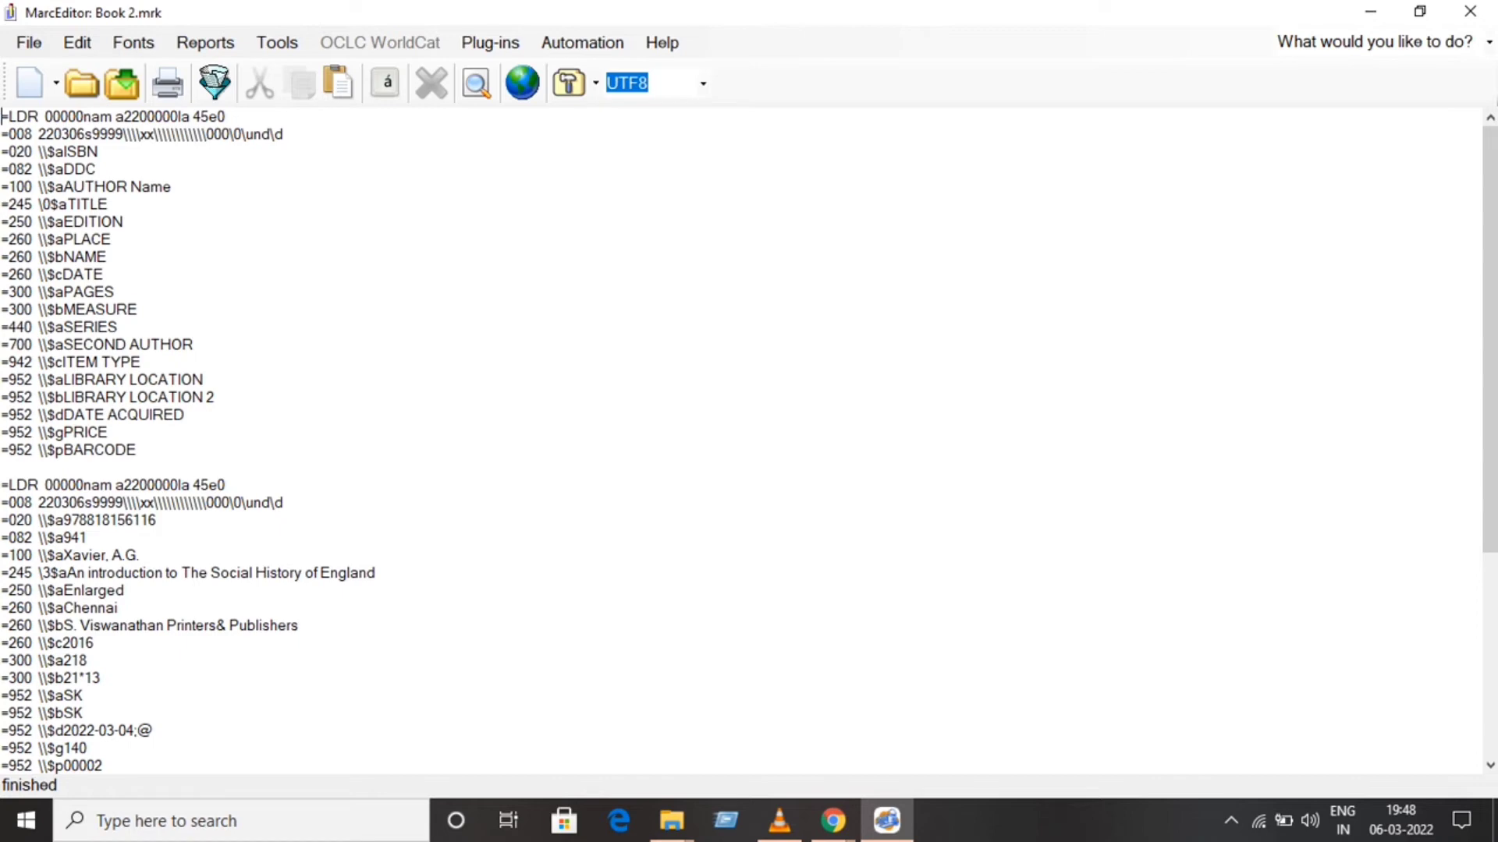
pyautogui.hotkey('shift', 'Down')
pyautogui.hotkey('shift', 'Down')
pyautogui.hotkey('shift', 'Down')
pyautogui.hotkey('shift', 'Down')
pyautogui.hotkey('shift', 'Down')
pyautogui.hotkey('shift', 'Down')
pyautogui.hotkey('shift', 'Down')
pyautogui.hotkey('shift', 'Down')
pyautogui.hotkey('shift', 'Down')
pyautogui.hotkey('shift', 'Down')
pyautogui.hotkey('shift', 'Down')
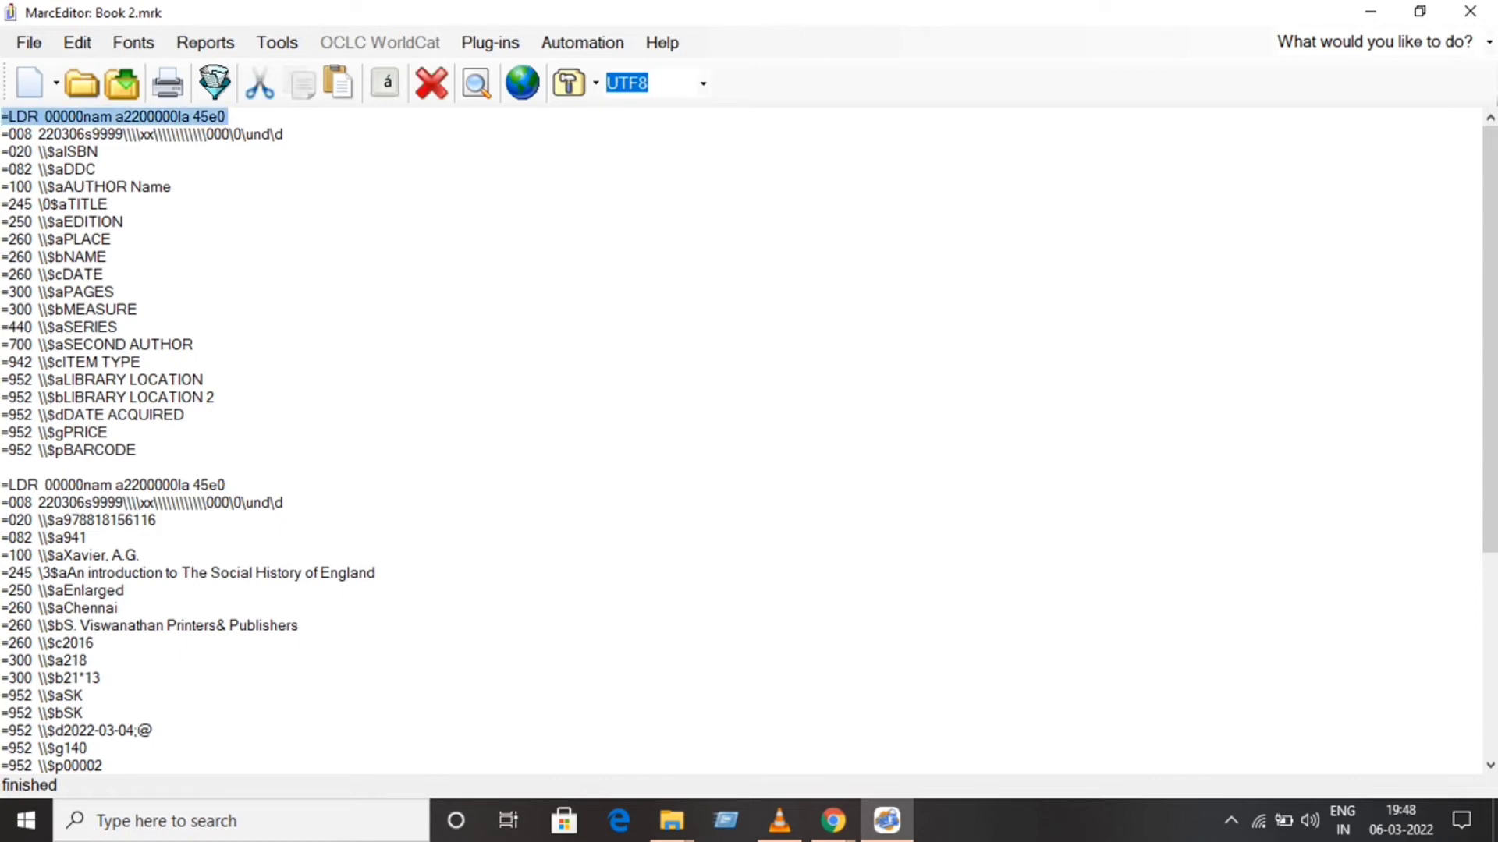
pyautogui.hotkey('shift', 'Down')
pyautogui.hotkey('shift', 'Down')
pyautogui.hotkey('shift', 'Down')
pyautogui.hotkey('shift', 'Down')
pyautogui.hotkey('shift', 'Down')
pyautogui.hotkey('shift', 'Down')
pyautogui.hotkey('shift', 'Down')
pyautogui.hotkey('shift', 'Down')
pyautogui.hotkey('shift', 'Down')
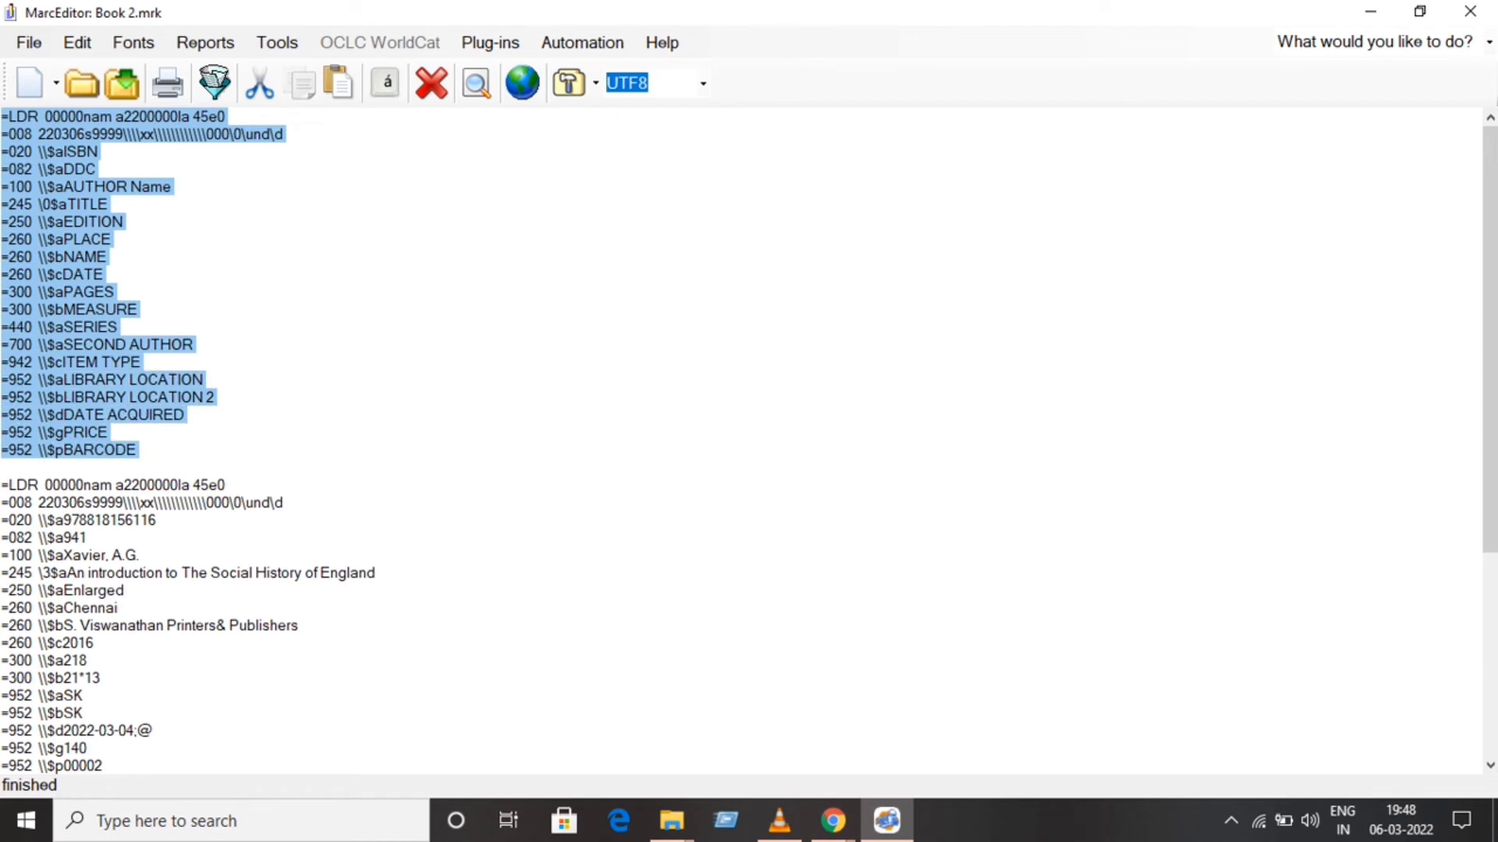
pyautogui.rightClick(78, 257)
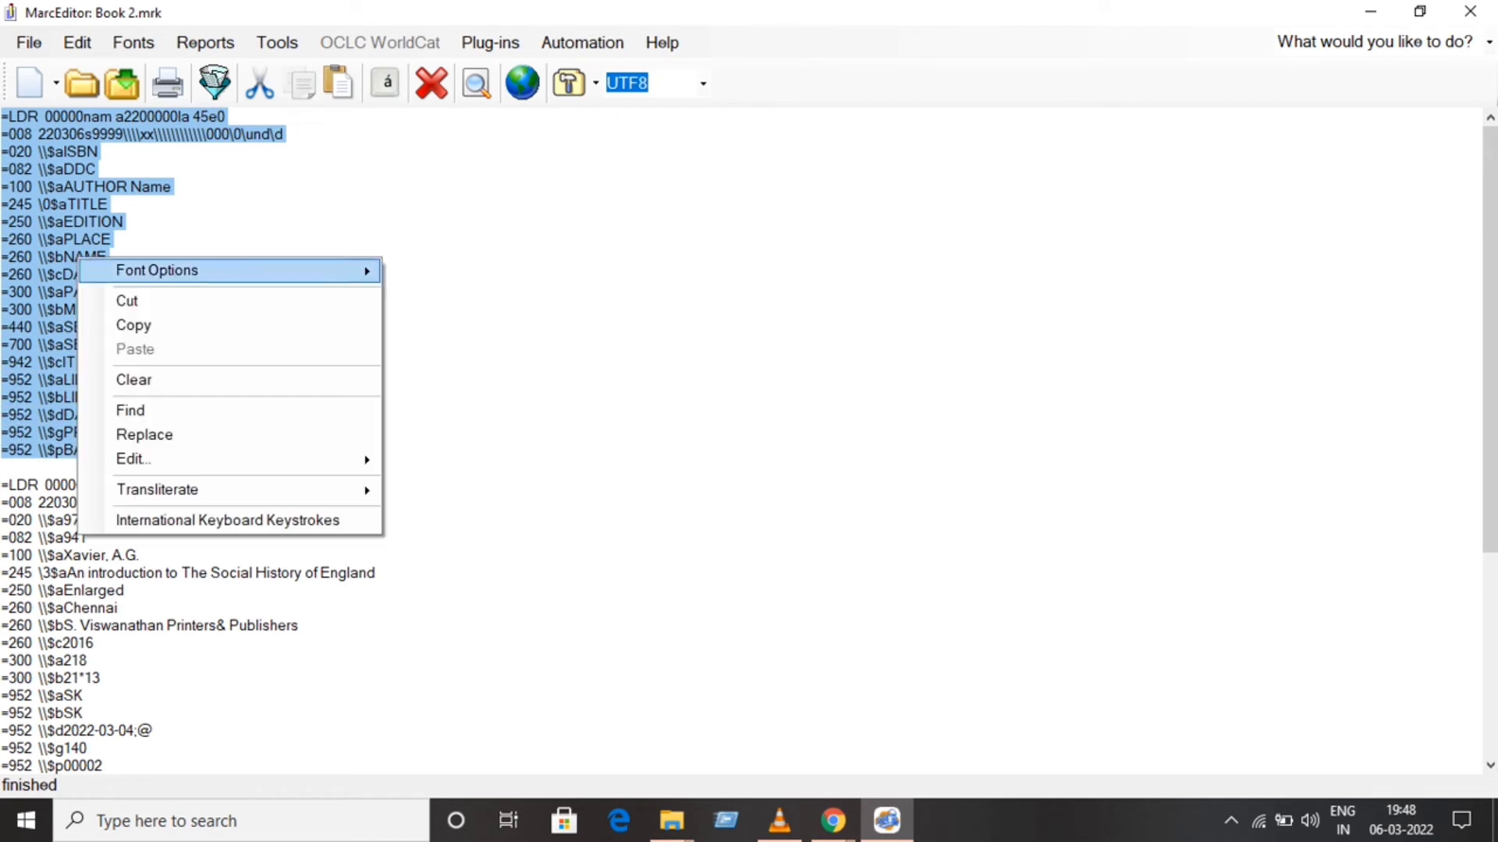
pyautogui.press('Return')
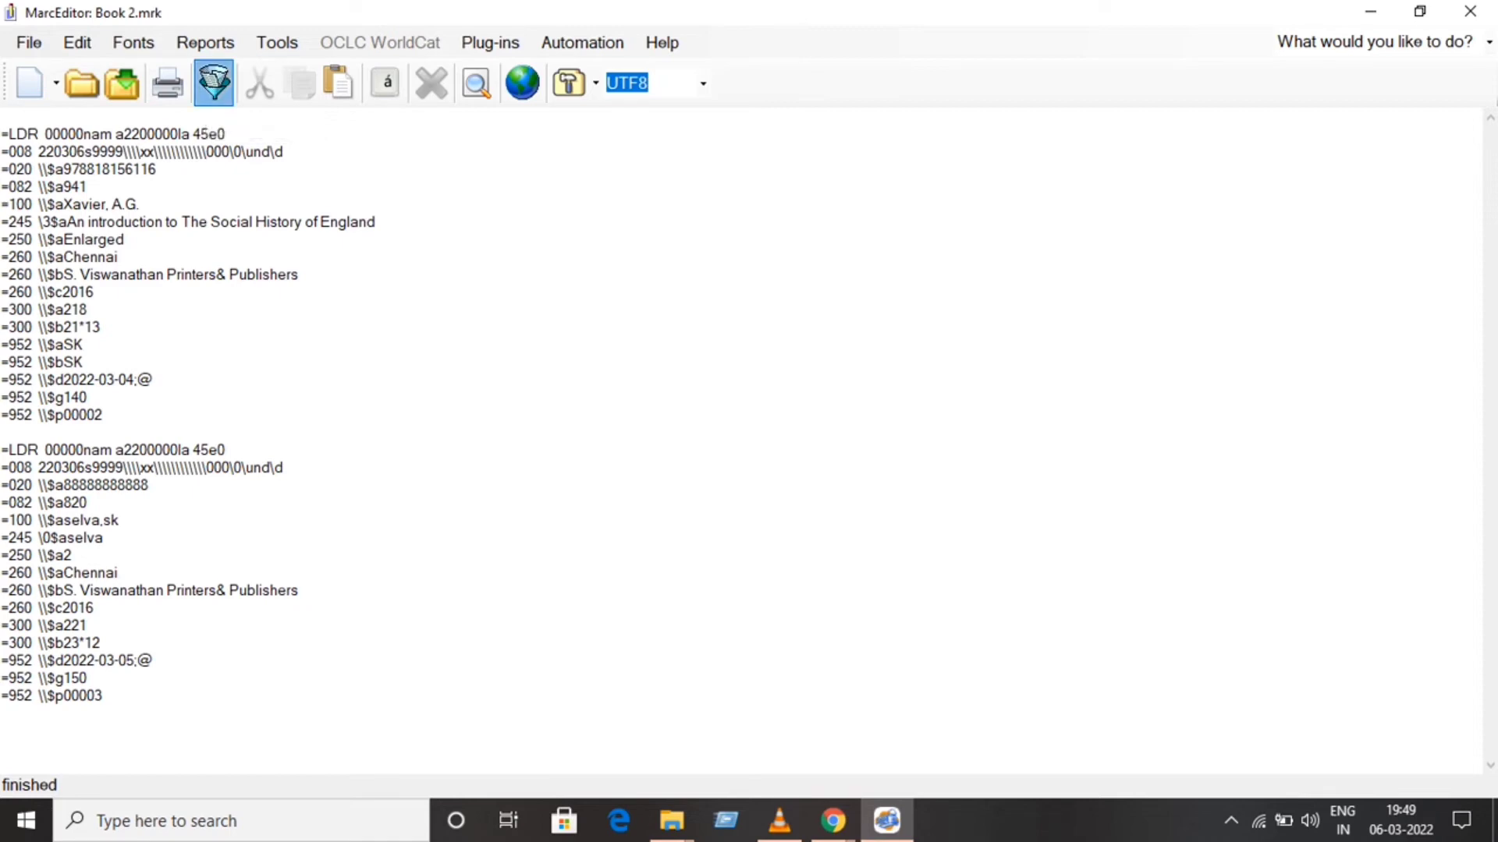
# Step: Compile the records into a MARC file named book 222 on drive D:, and check that drive in File Explorer
pyautogui.click(214, 82)
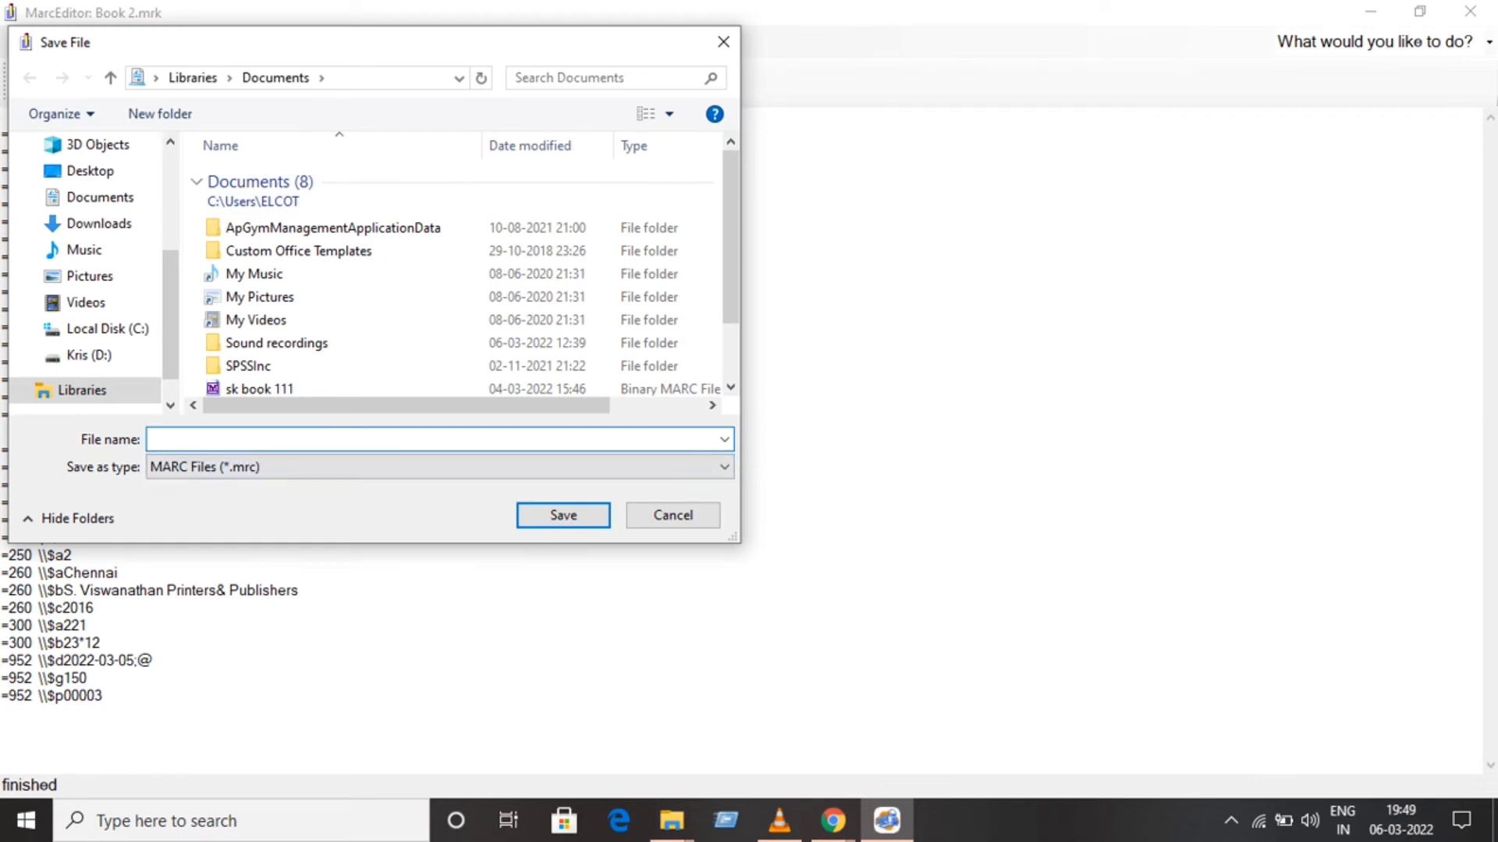
pyautogui.write('book 222')
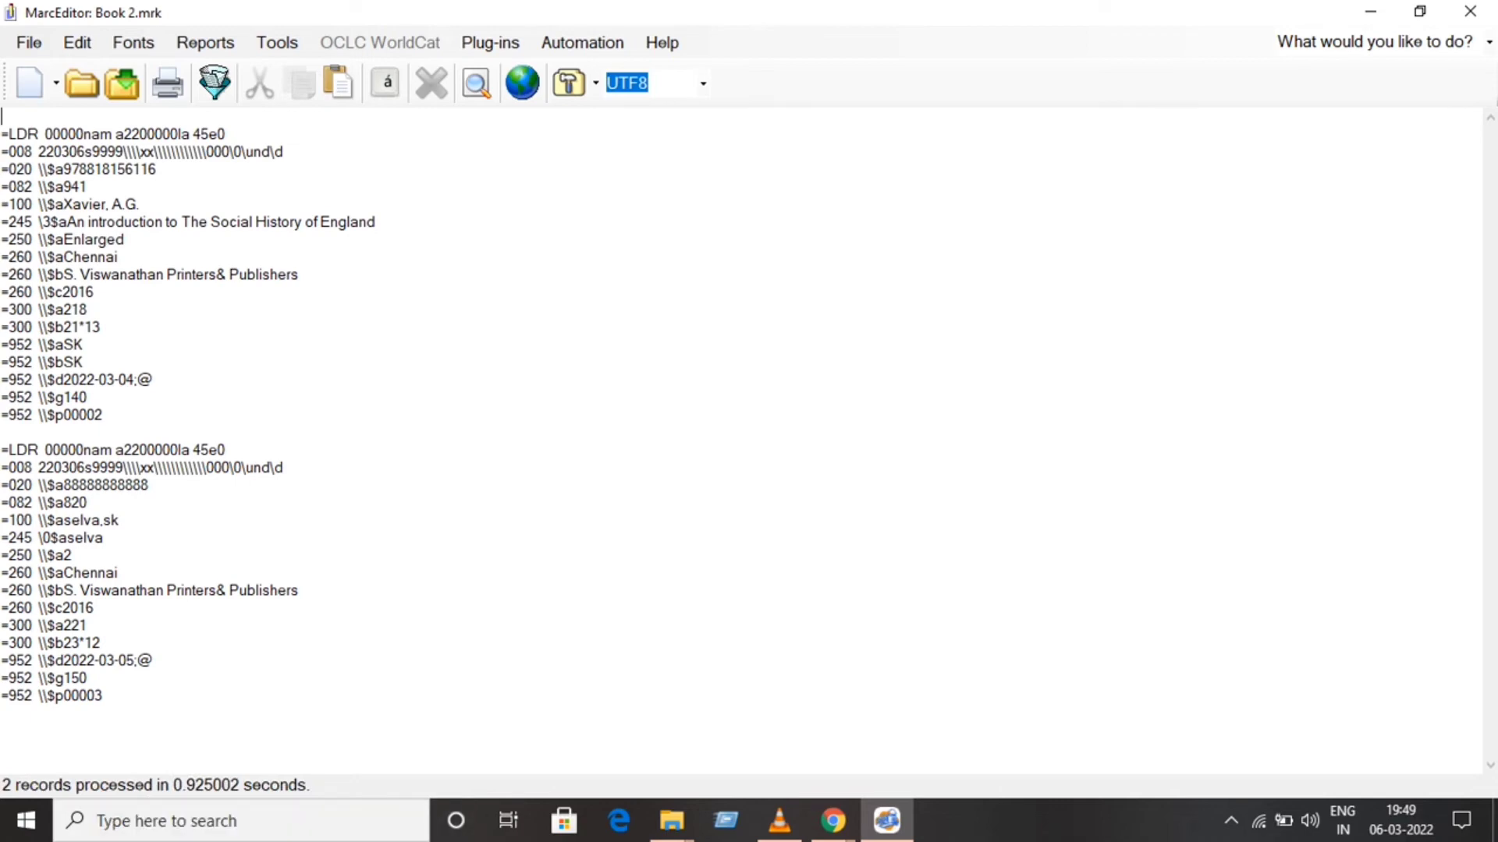
pyautogui.click(672, 821)
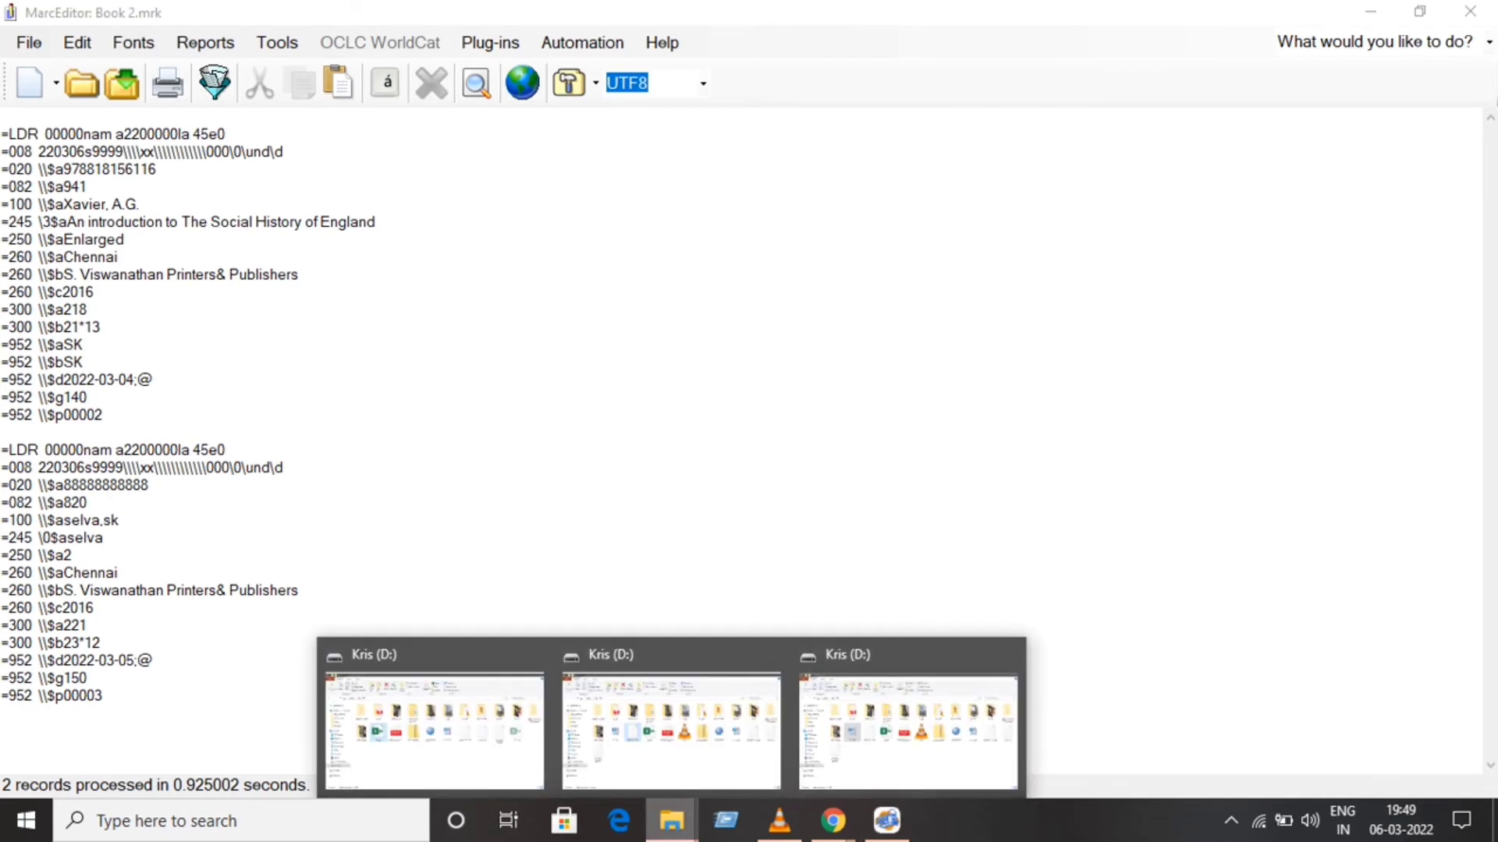
pyautogui.click(908, 731)
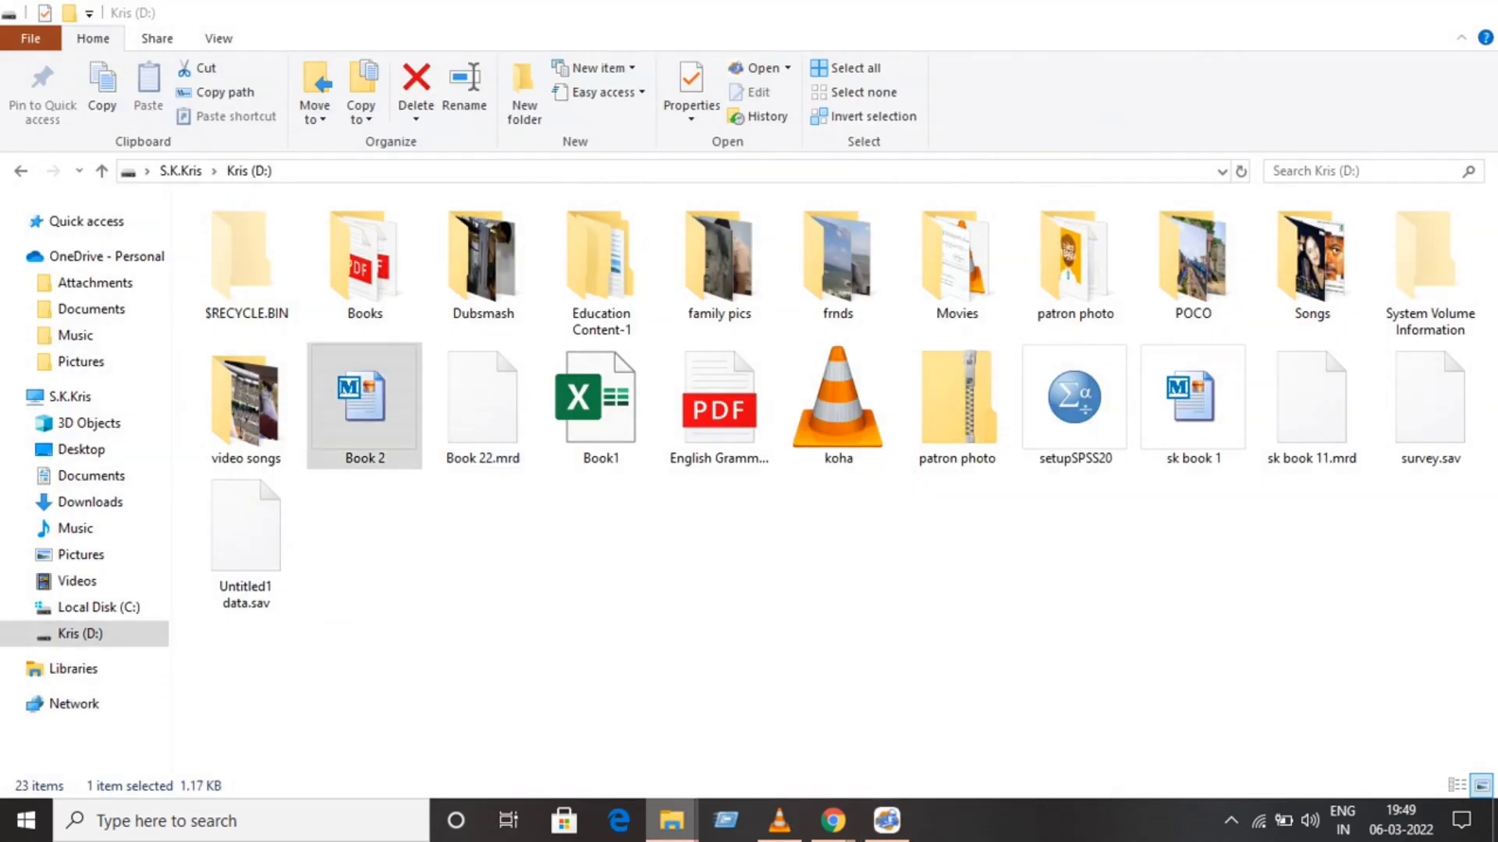
pyautogui.click(510, 558)
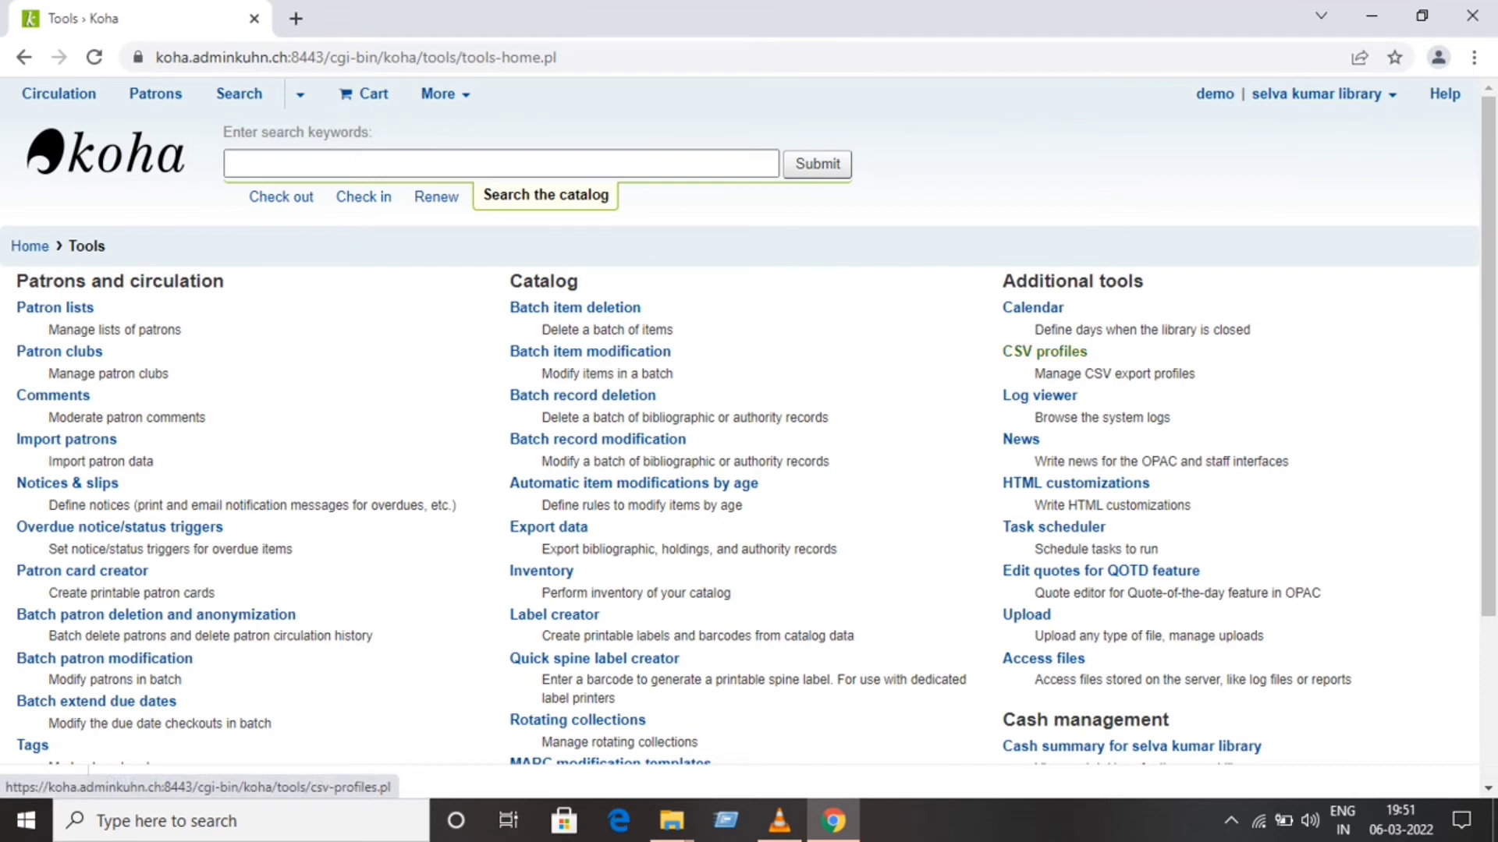
# Step: In Koha's Stage MARC records for import tool, choose book 222.mrc from drive D: and upload it
pyautogui.scroll(-3, 748, 422)
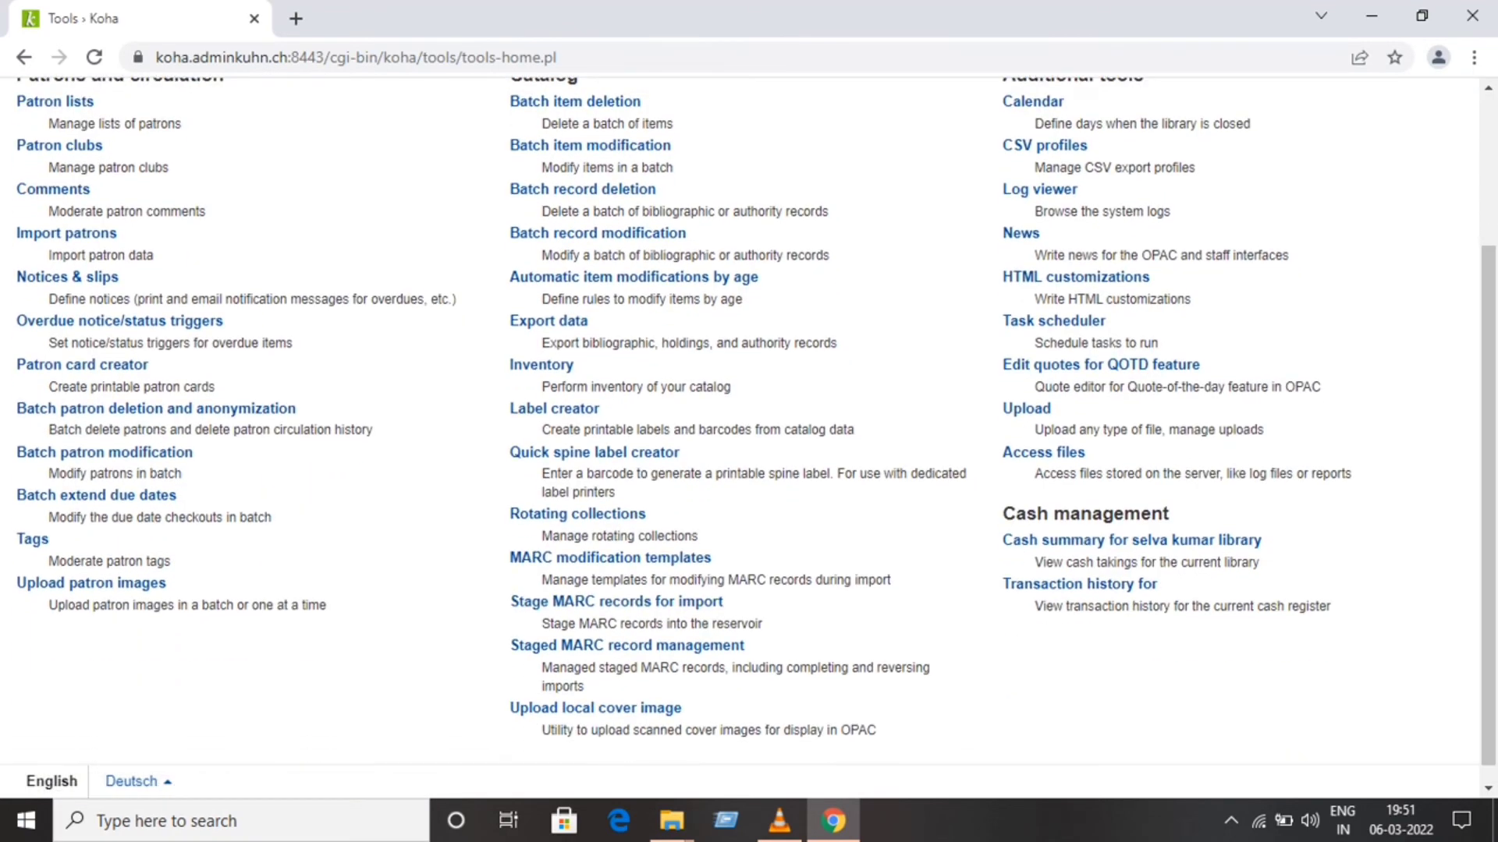
pyautogui.click(617, 601)
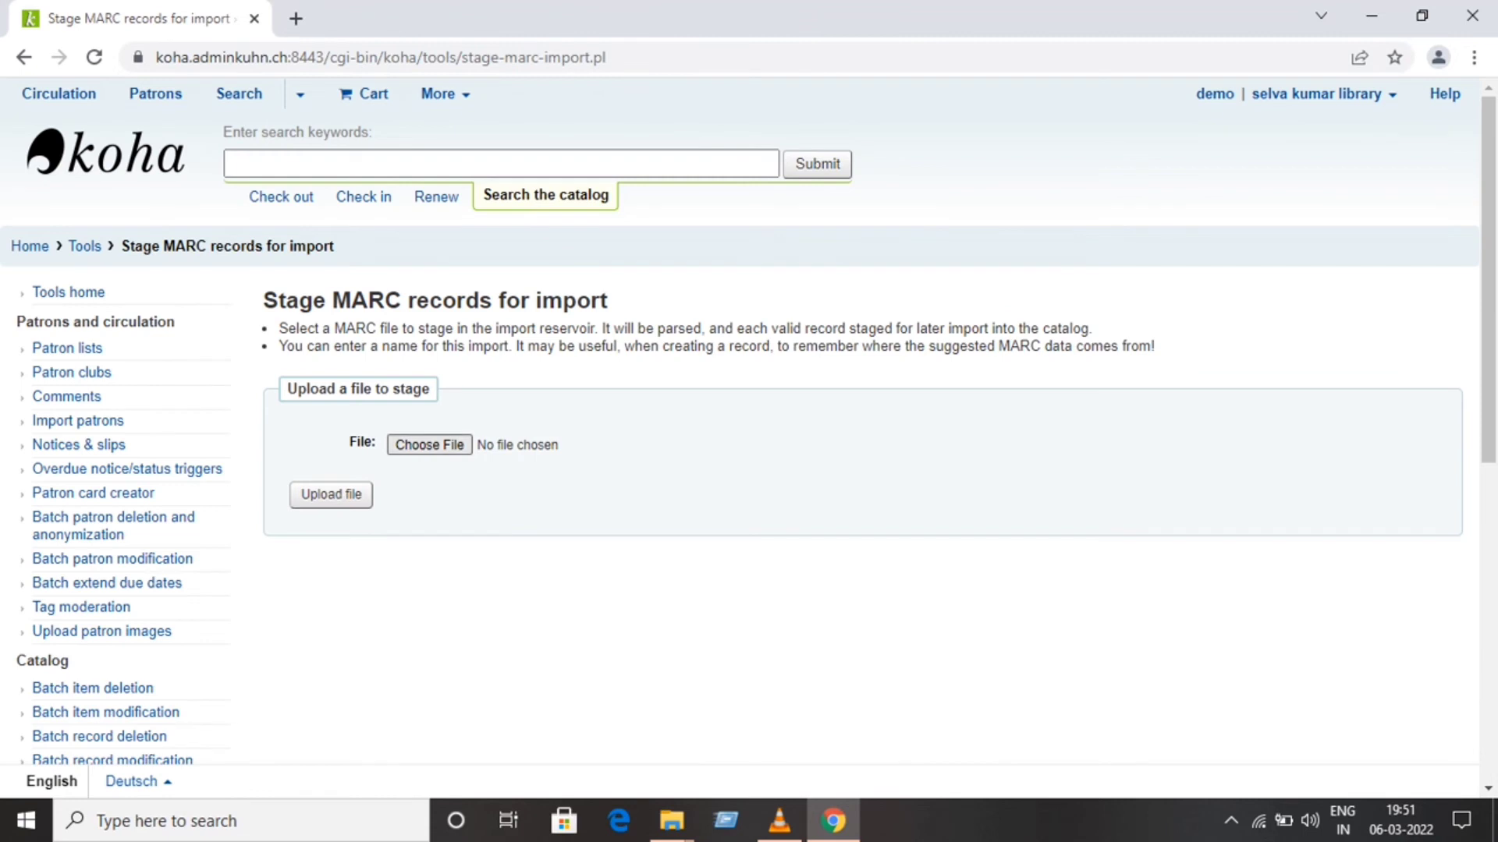
pyautogui.click(429, 445)
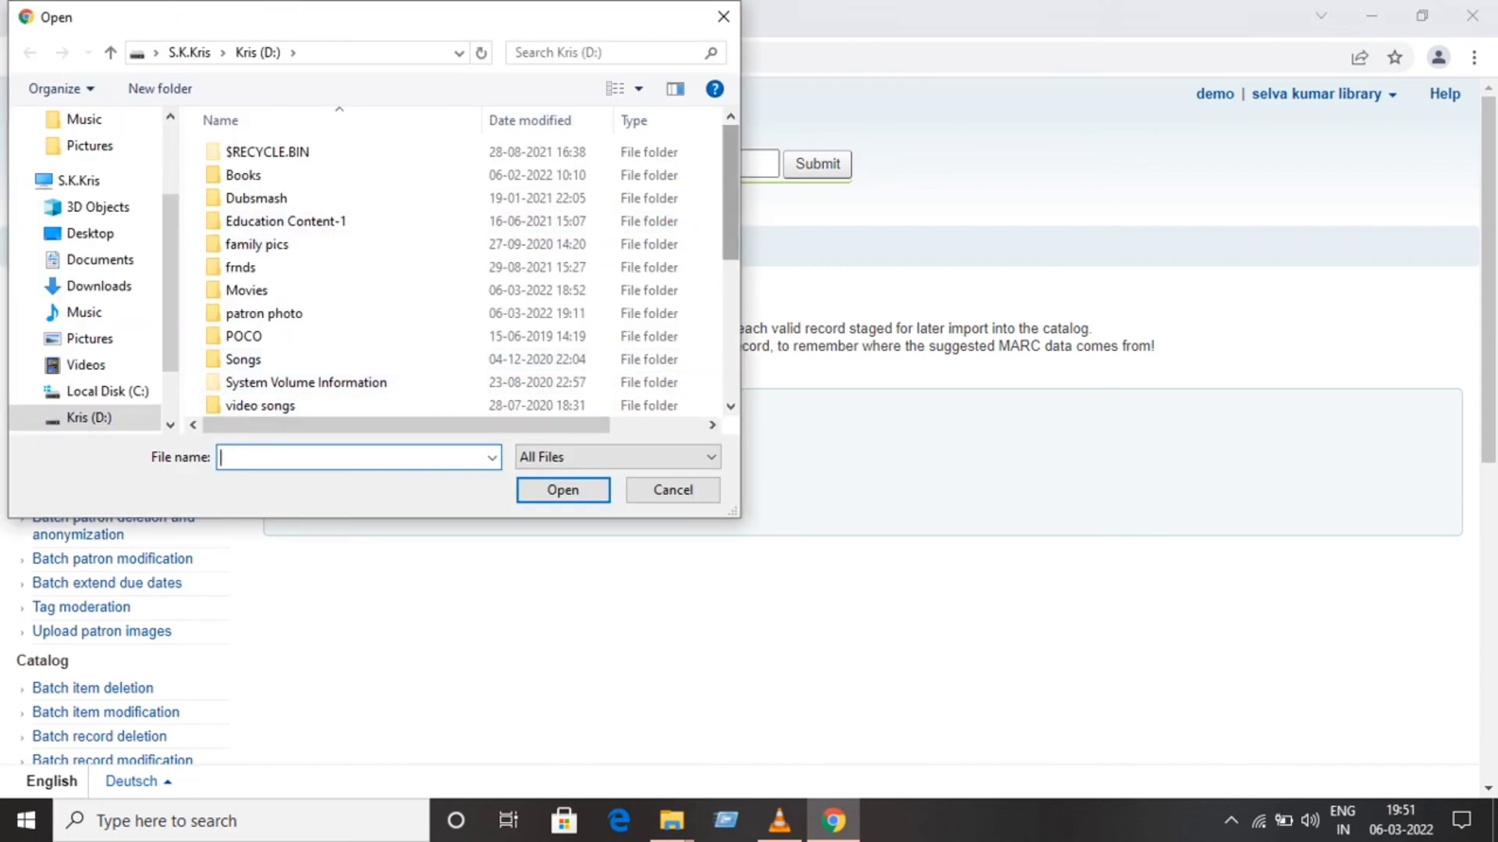
pyautogui.scroll(-2, 468, 222)
pyautogui.scroll(-1, 503, 226)
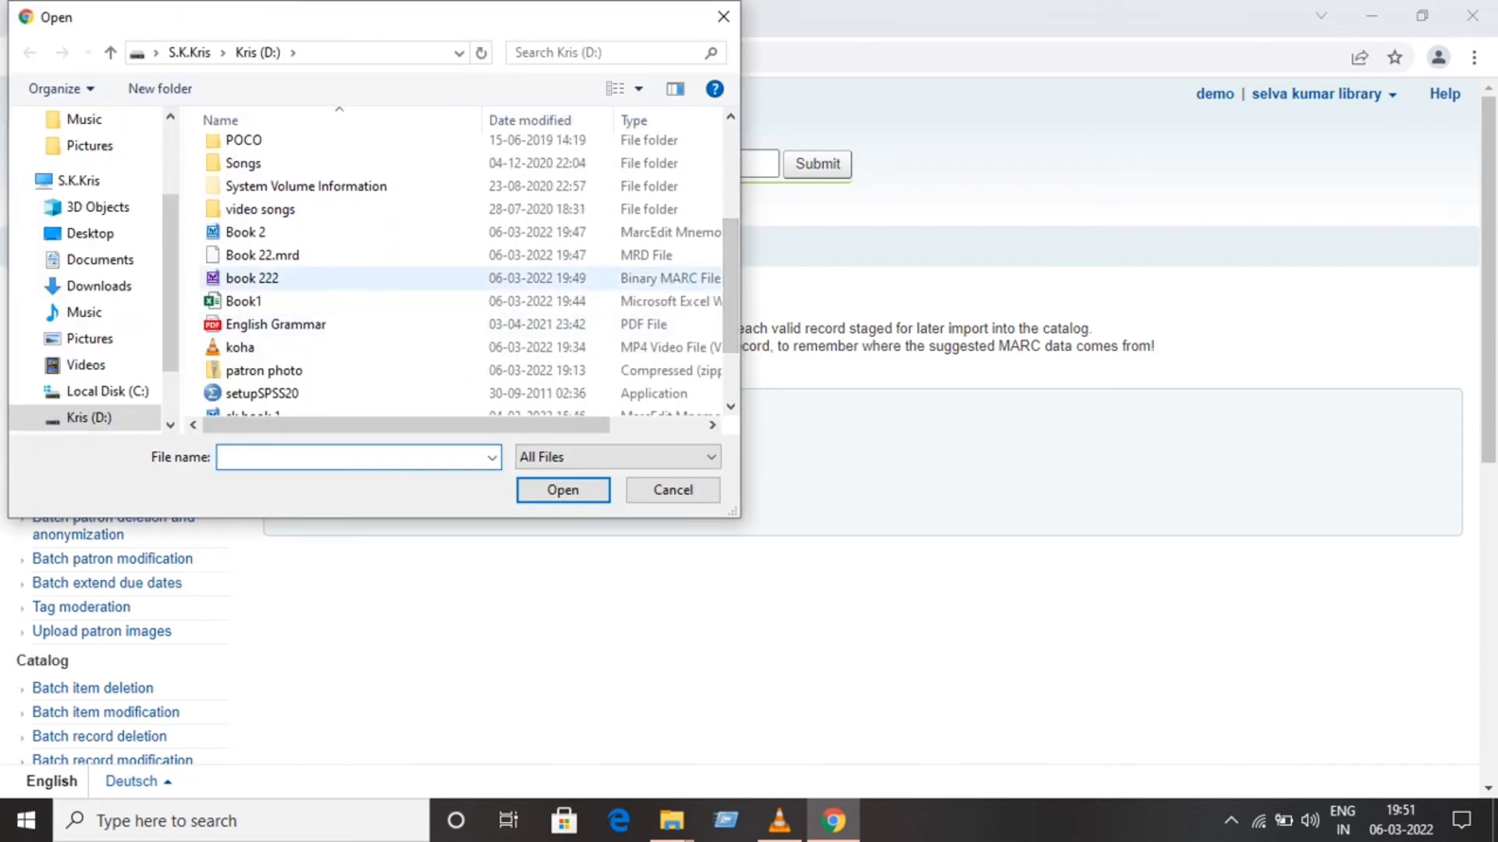
pyautogui.click(252, 279)
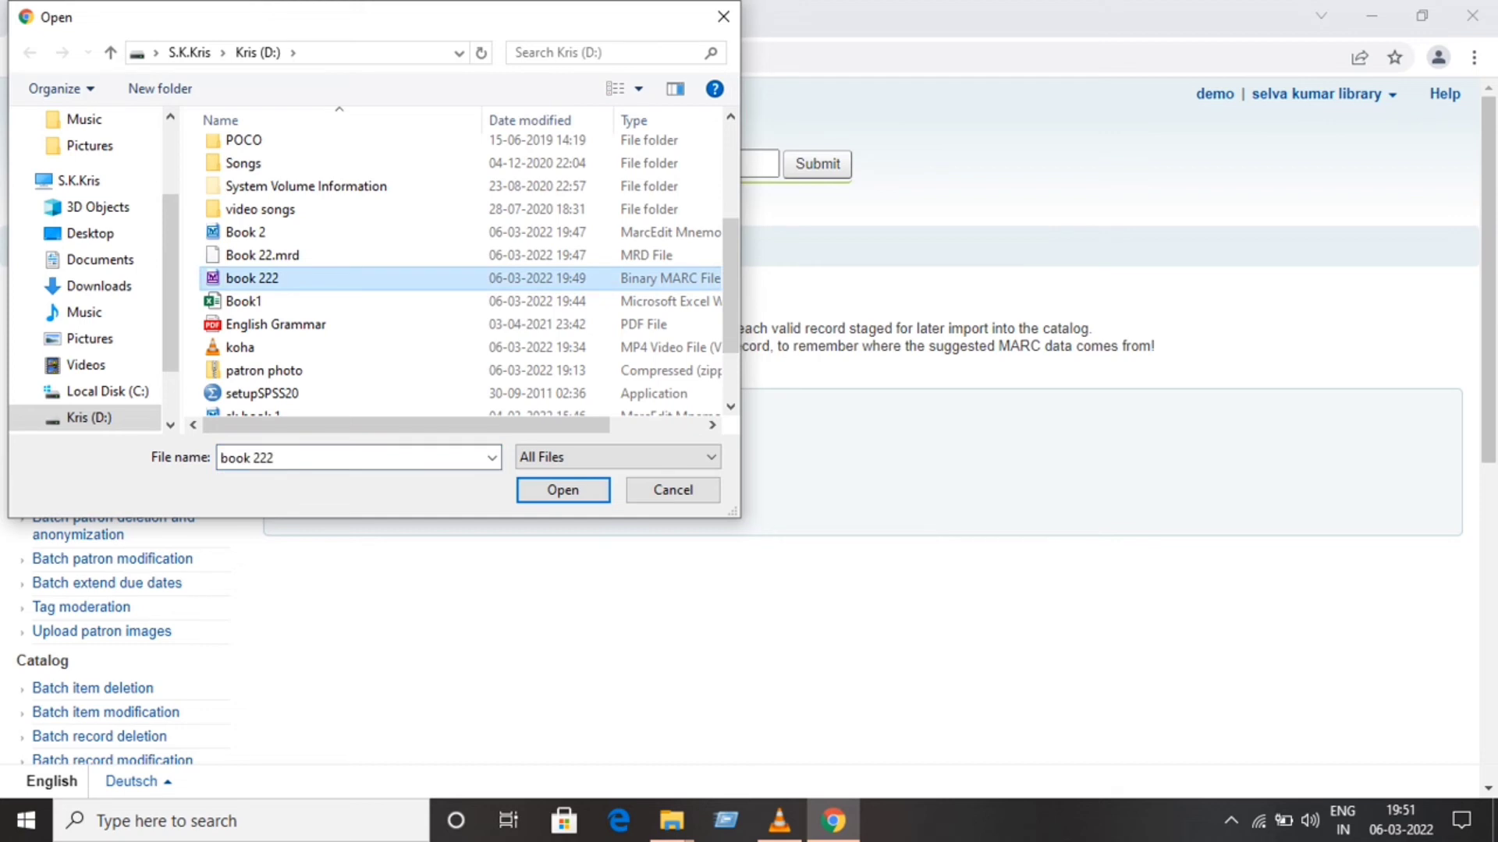
pyautogui.click(563, 490)
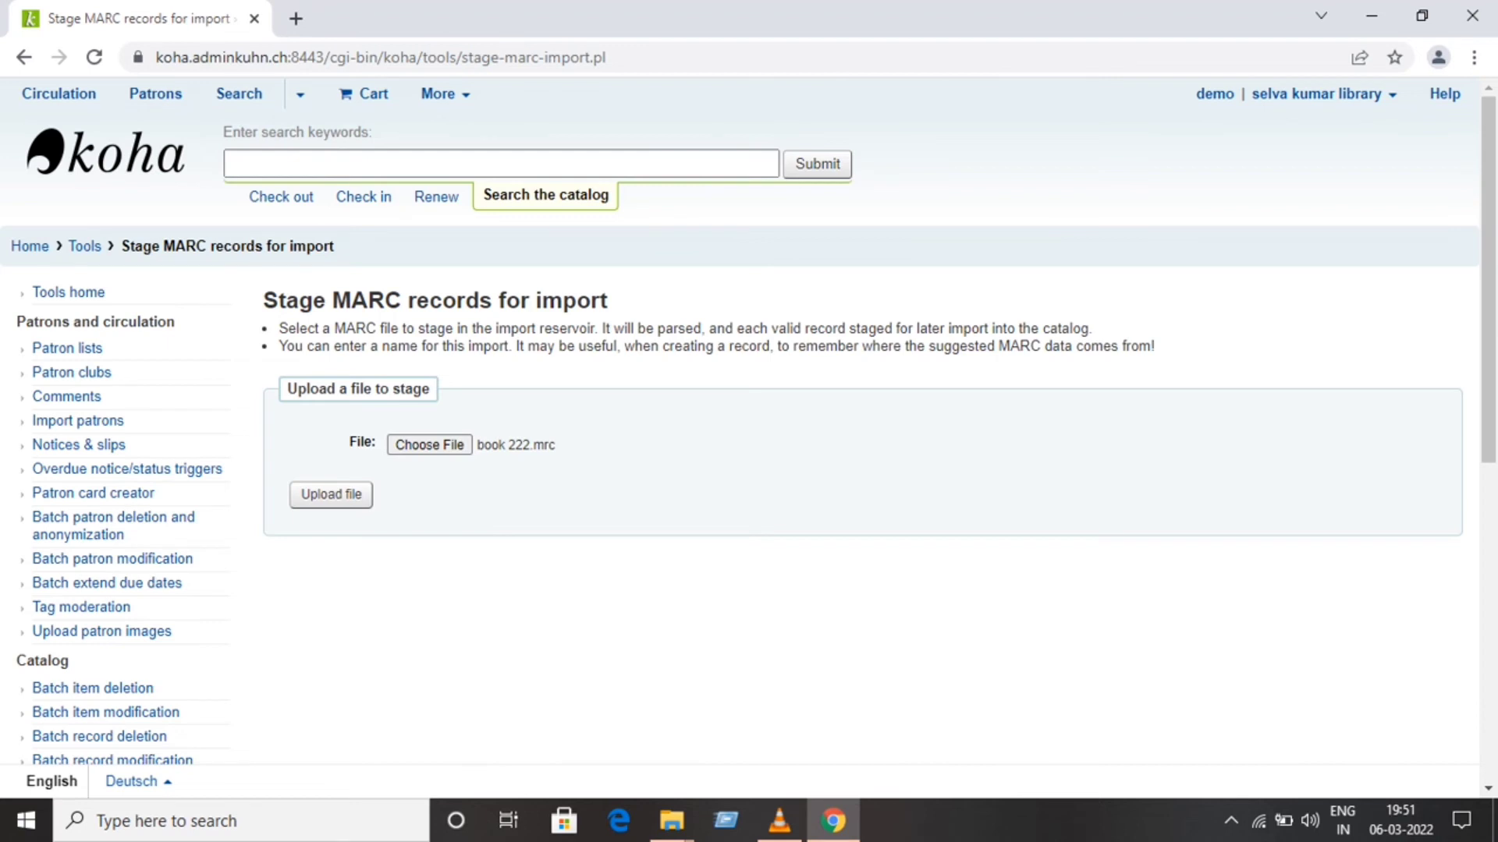
pyautogui.click(330, 494)
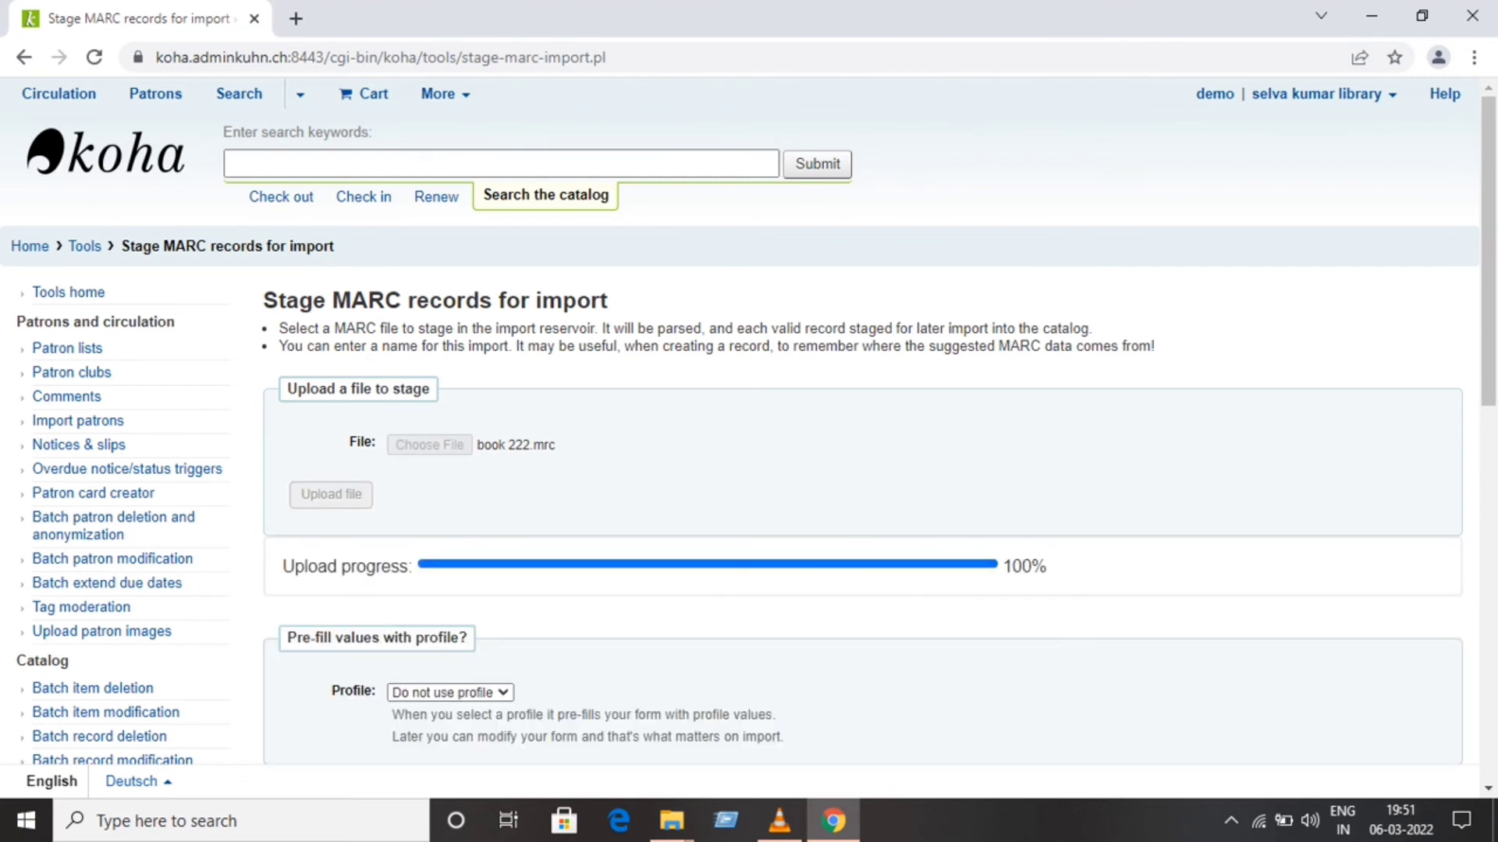
# Step: Keep the default staging settings, enter sk as the profile name, and stage the uploaded book 222.mrc records for import
pyautogui.scroll(-3, 858, 422)
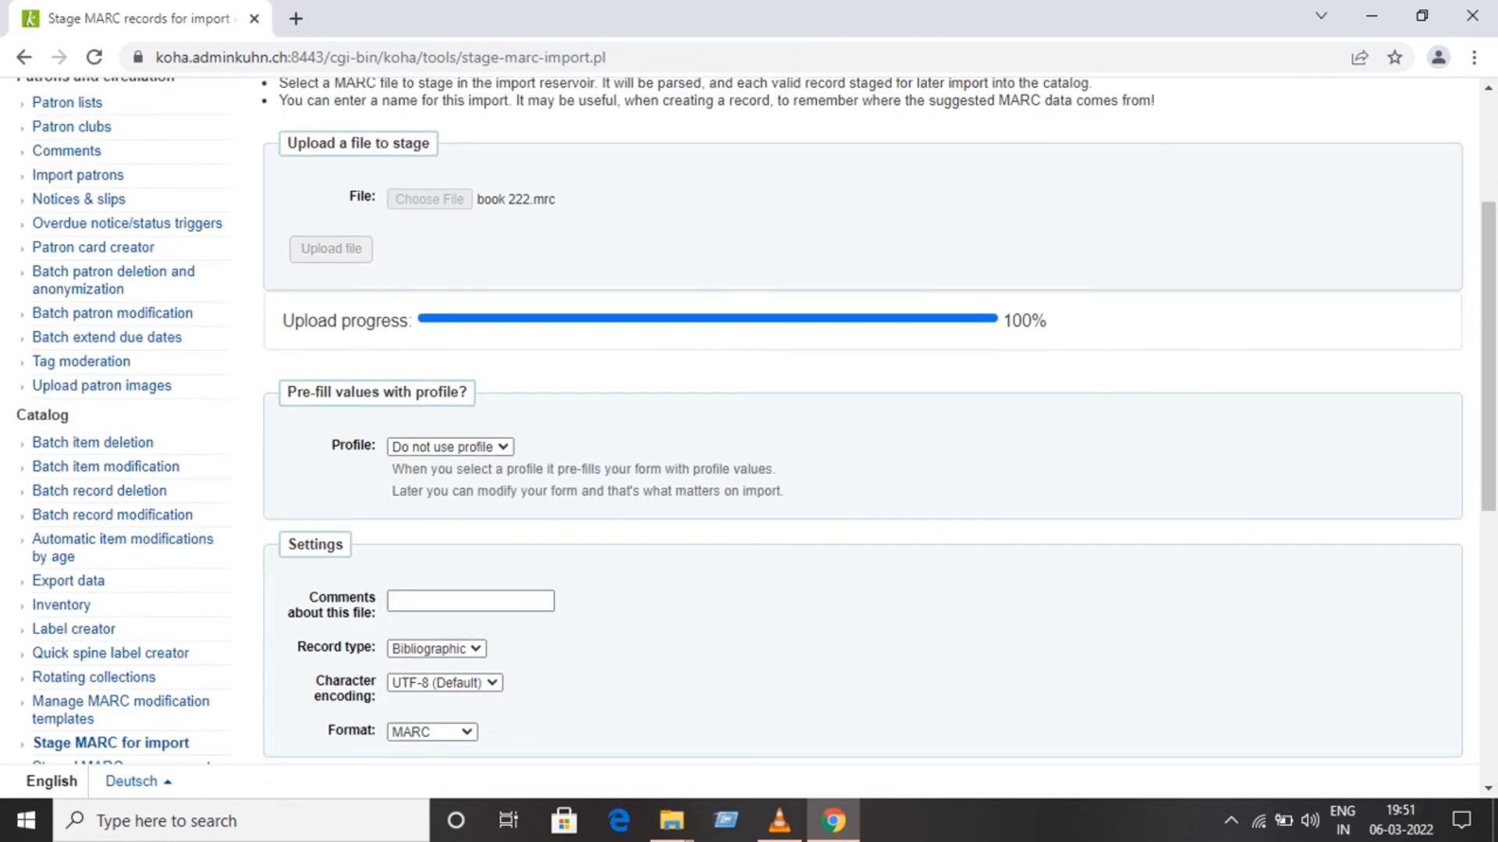
pyautogui.scroll(-2, 858, 421)
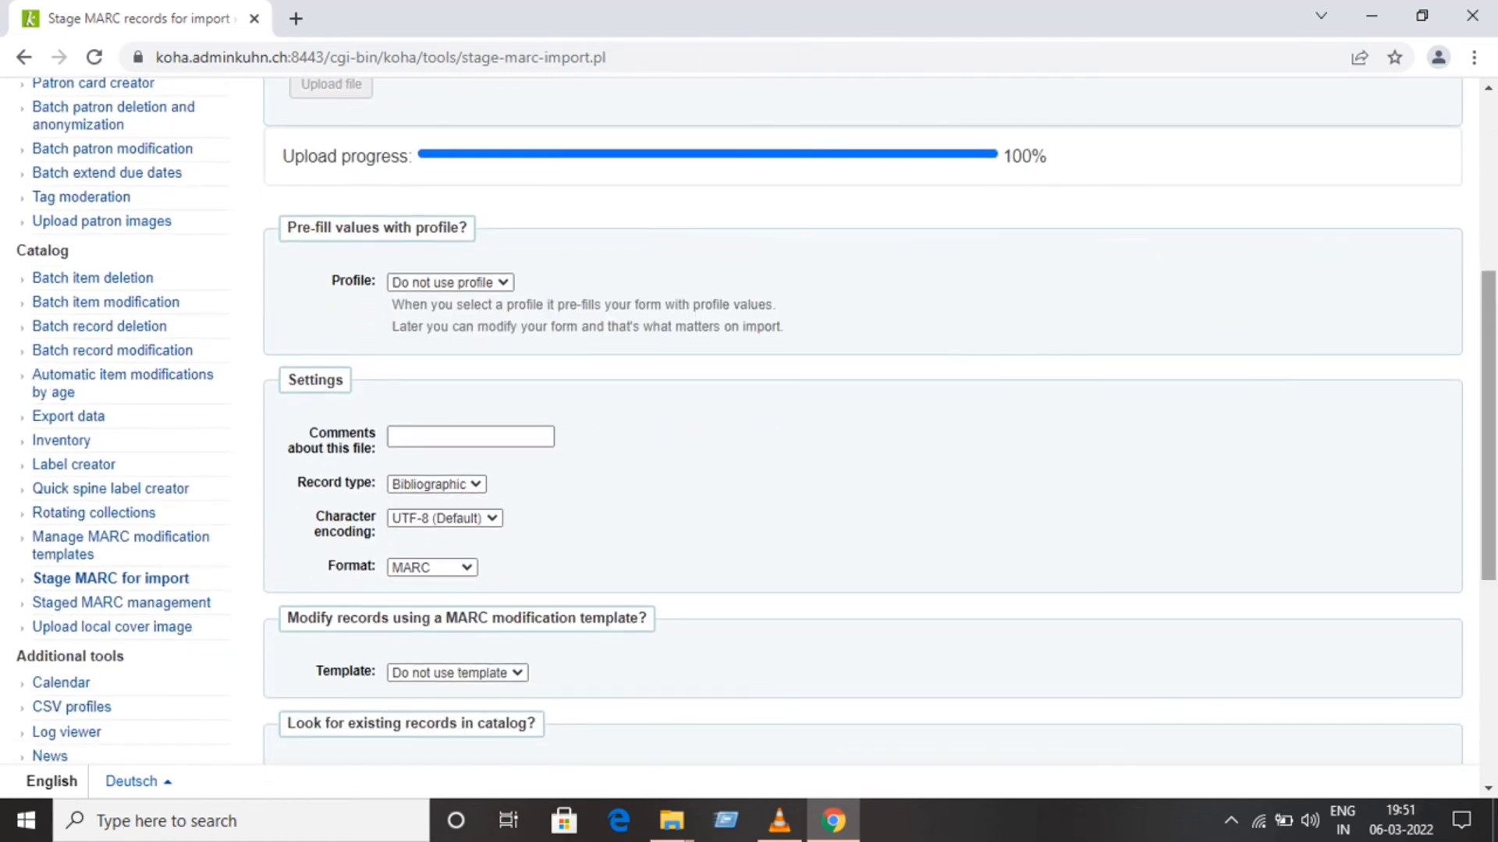
pyautogui.scroll(-2, 858, 421)
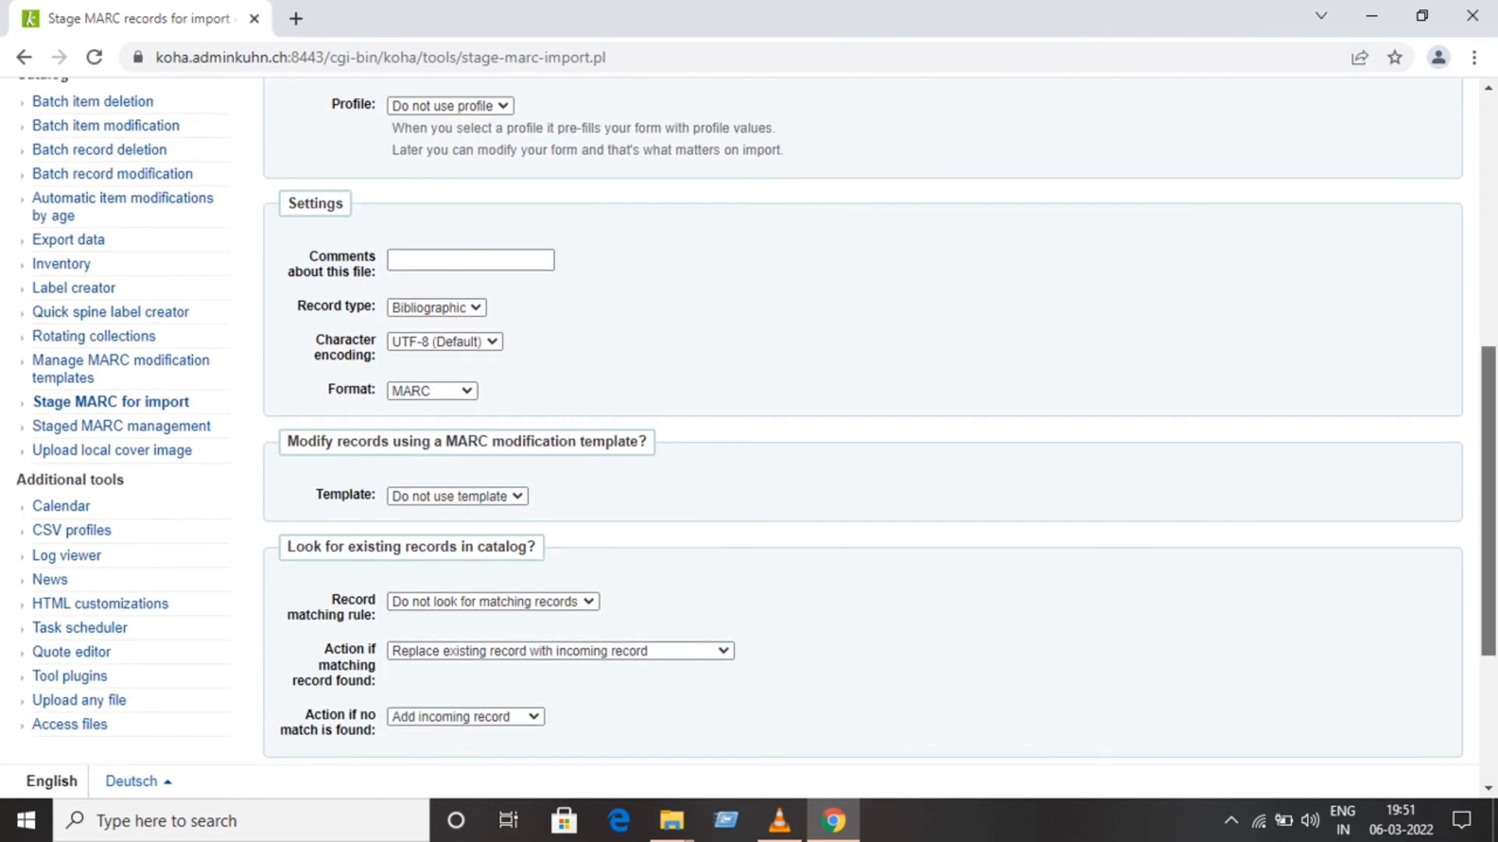
pyautogui.scroll(-2, 858, 421)
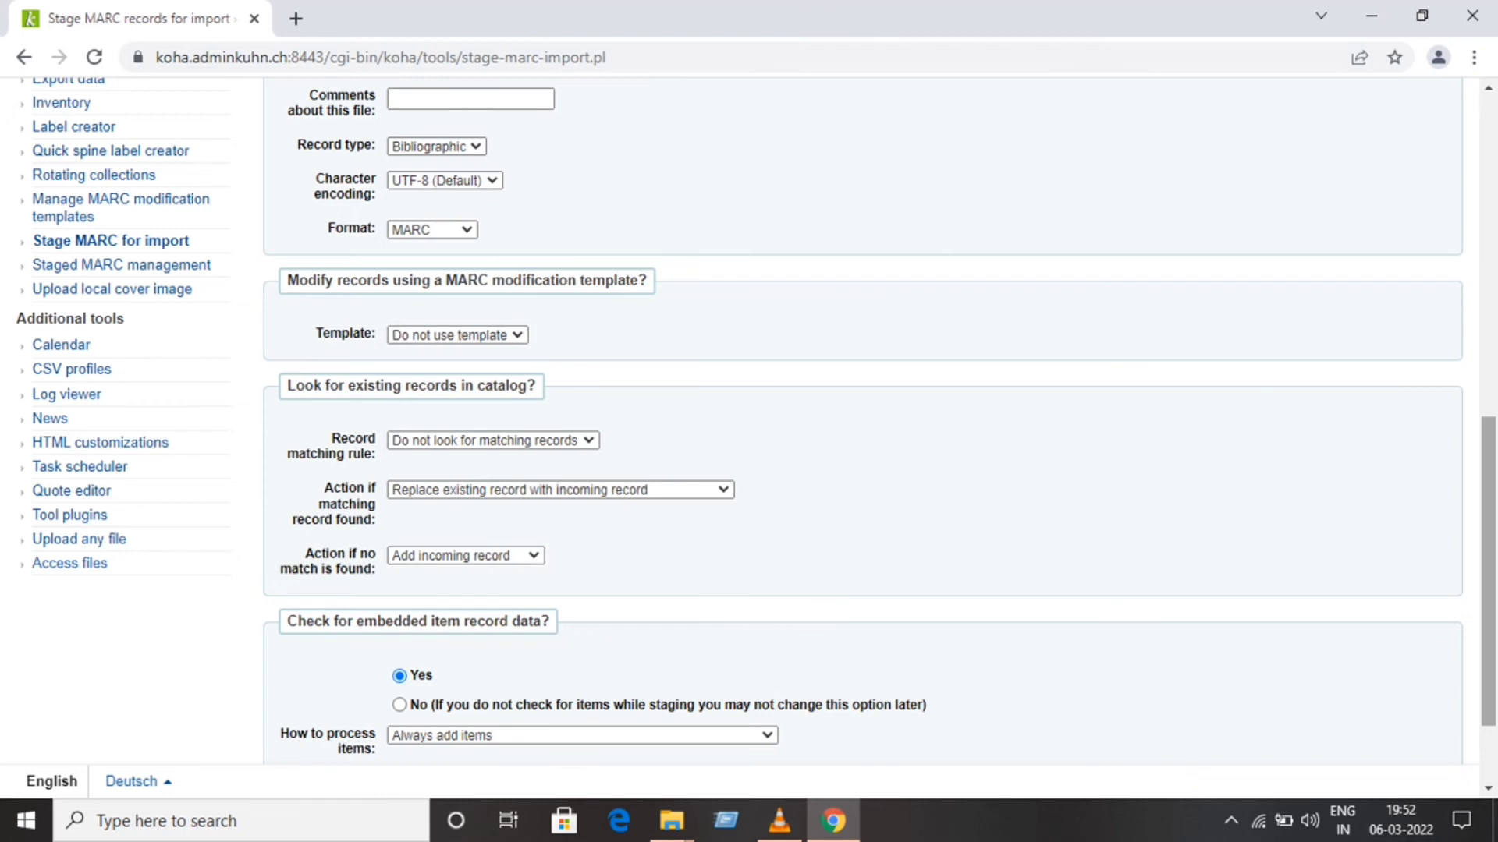
pyautogui.scroll(-1, 756, 421)
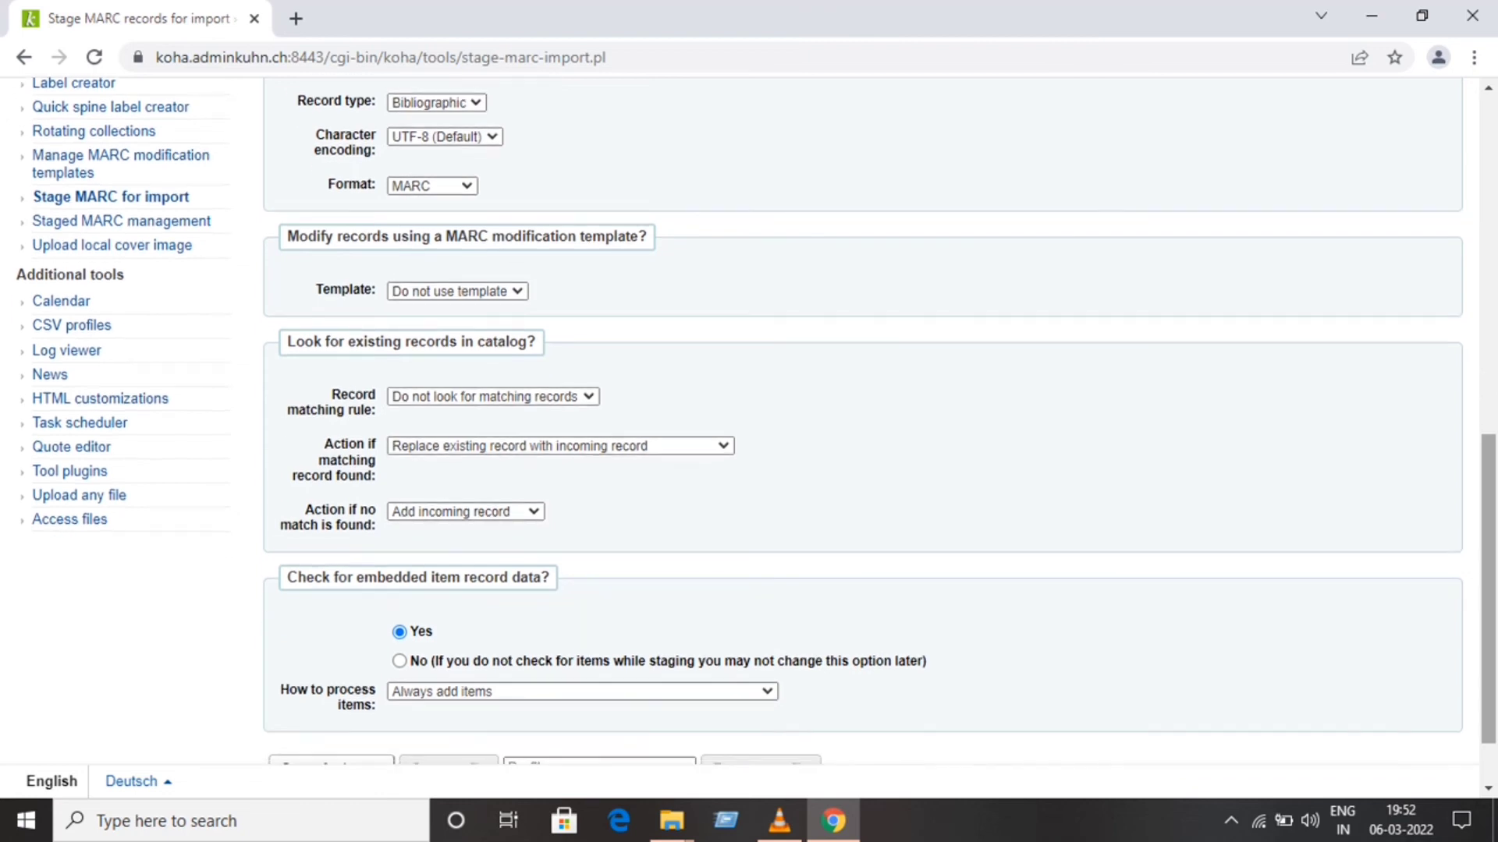
pyautogui.scroll(-1, 756, 421)
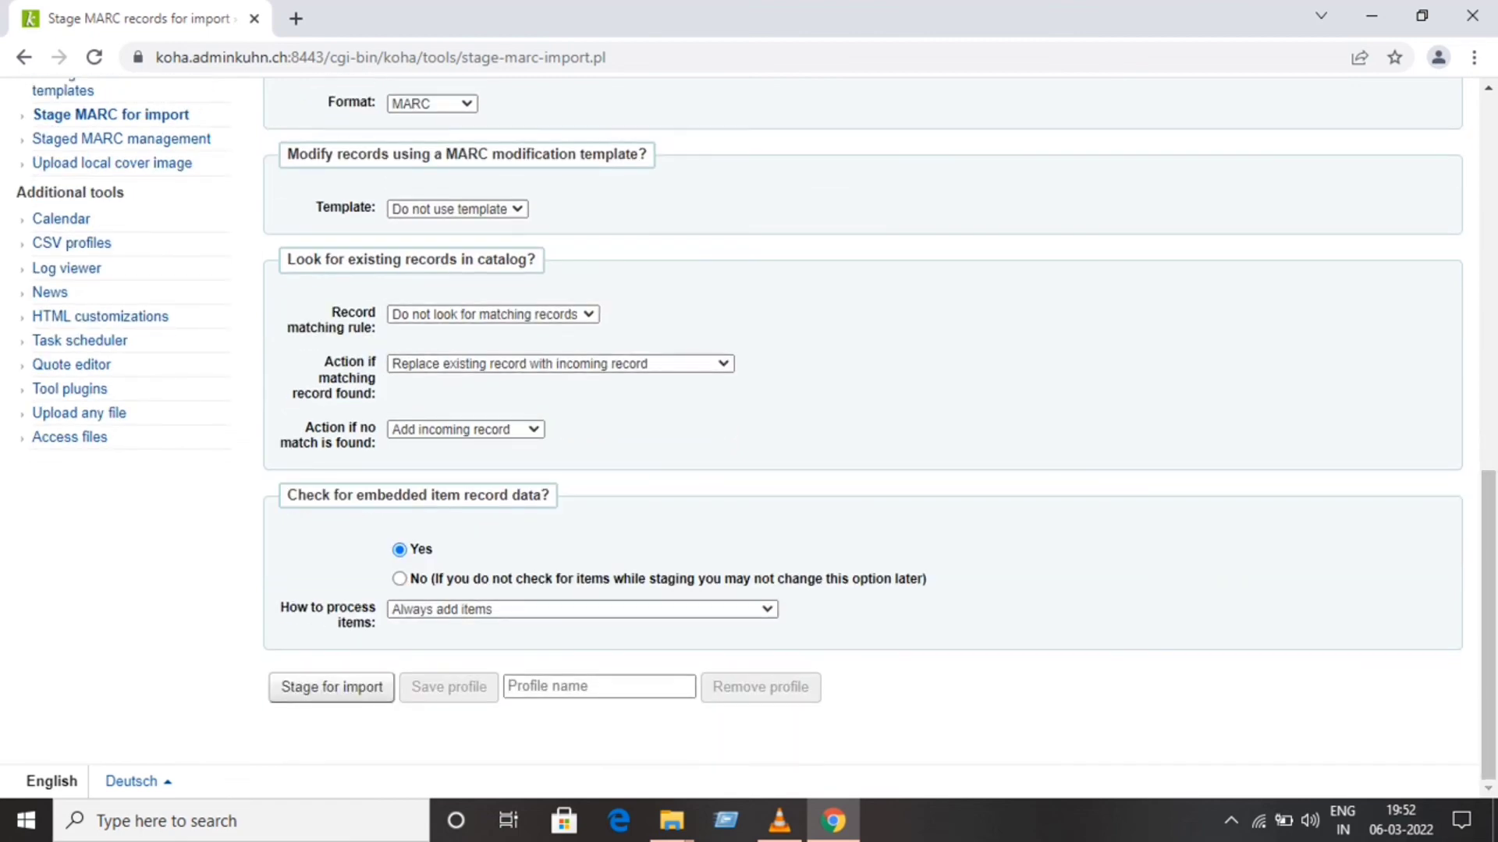
pyautogui.click(600, 686)
pyautogui.write('s')
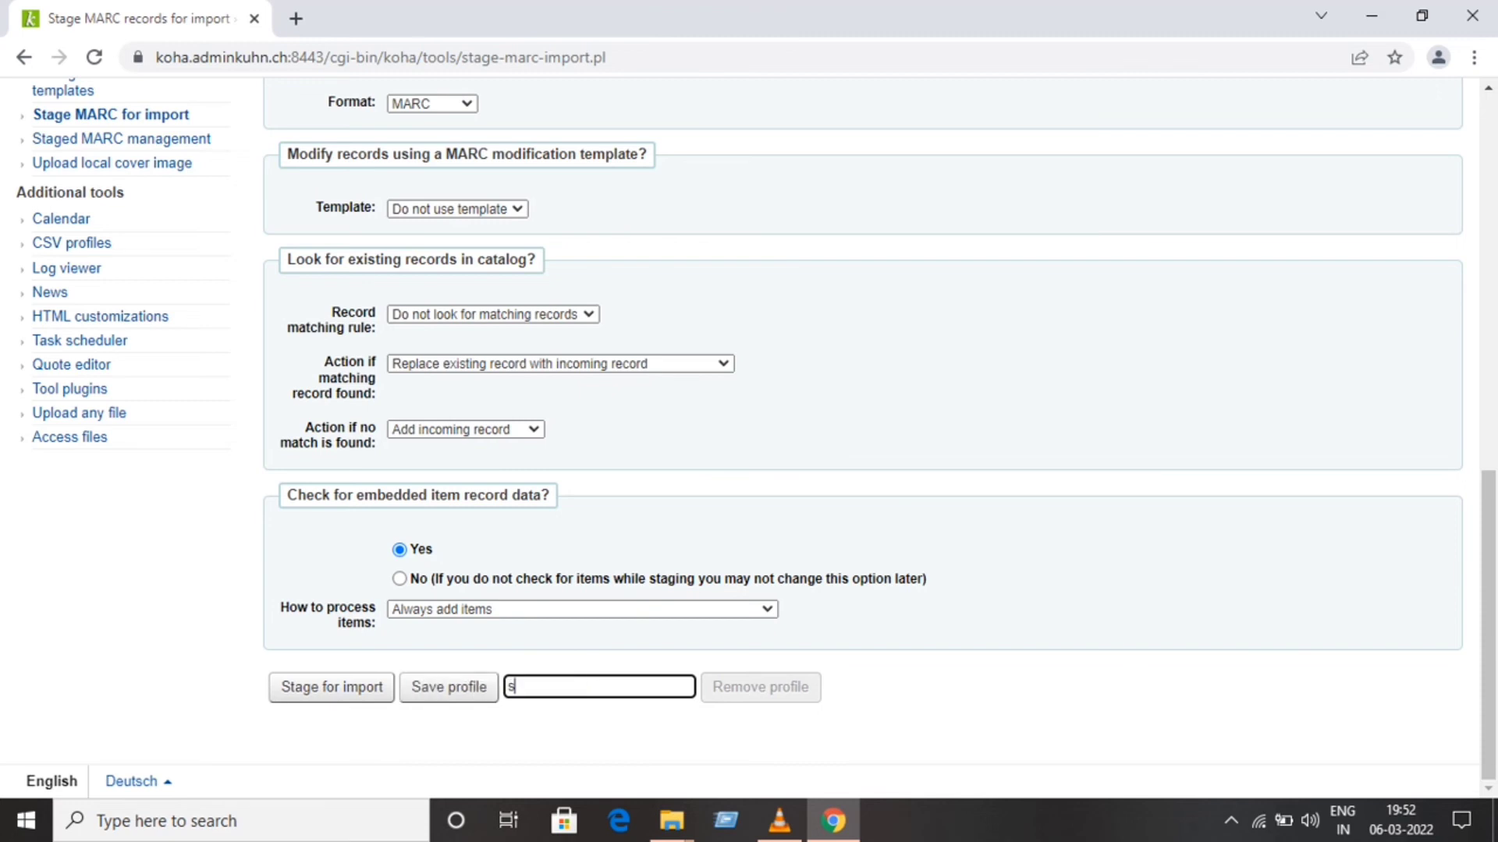
pyautogui.write('k')
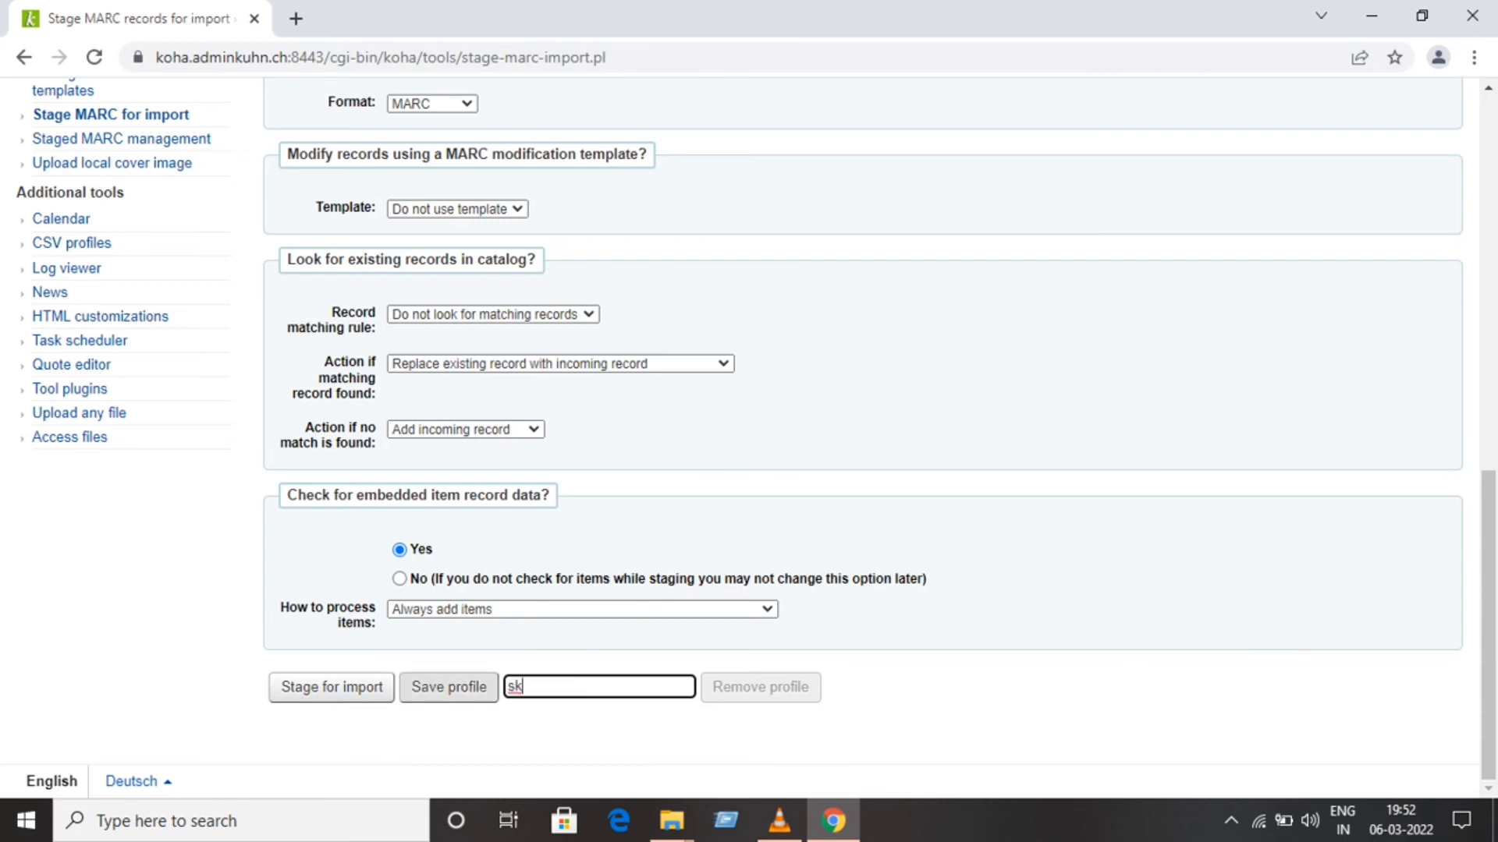
pyautogui.click(331, 687)
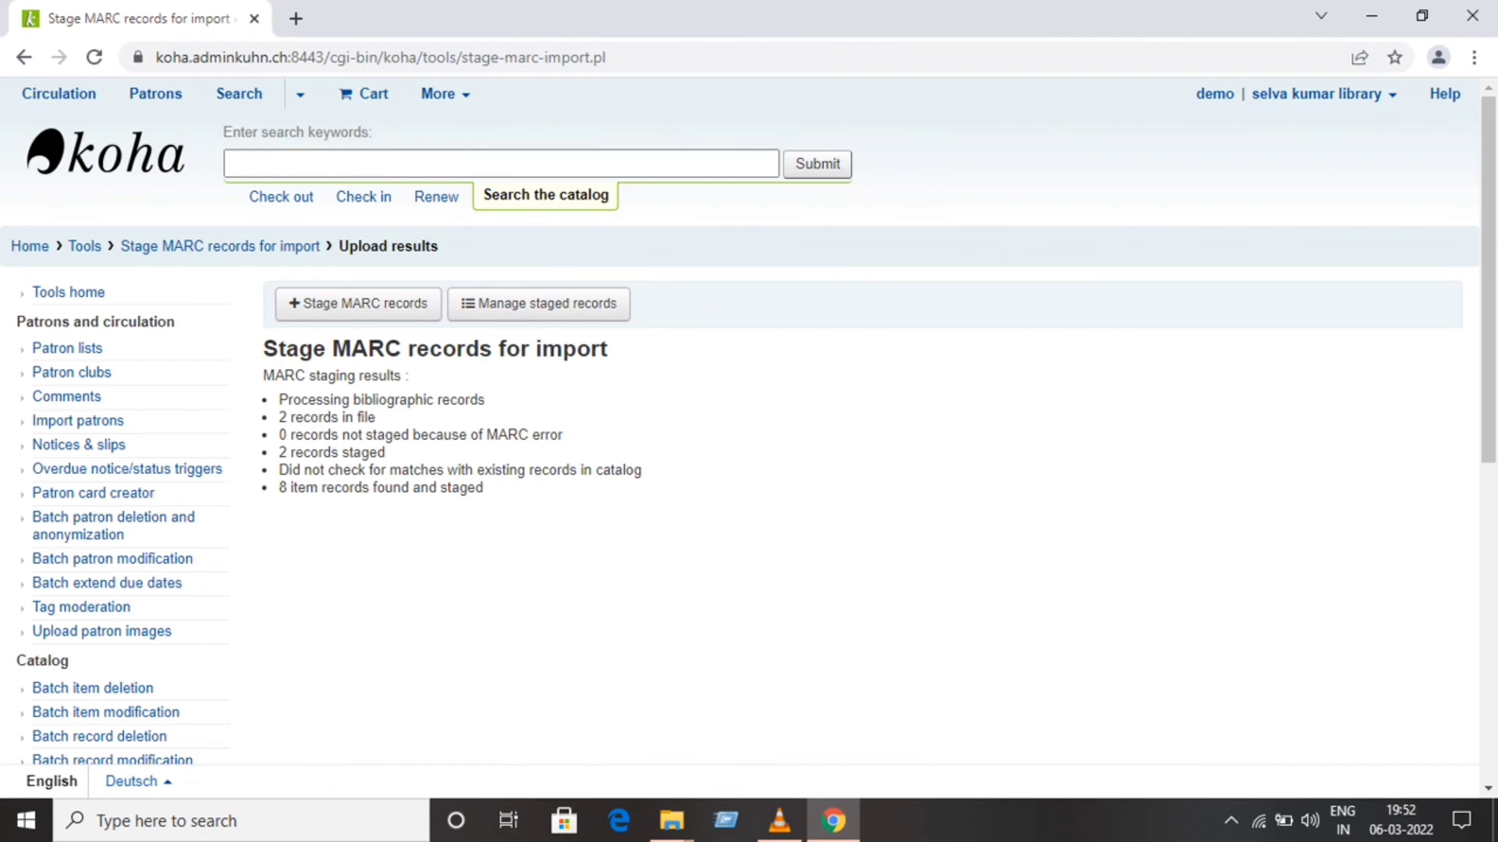
# Step: Open the staged batch for management, preview the MARC record of An introduction to The Social History of England, and close the preview
pyautogui.click(538, 304)
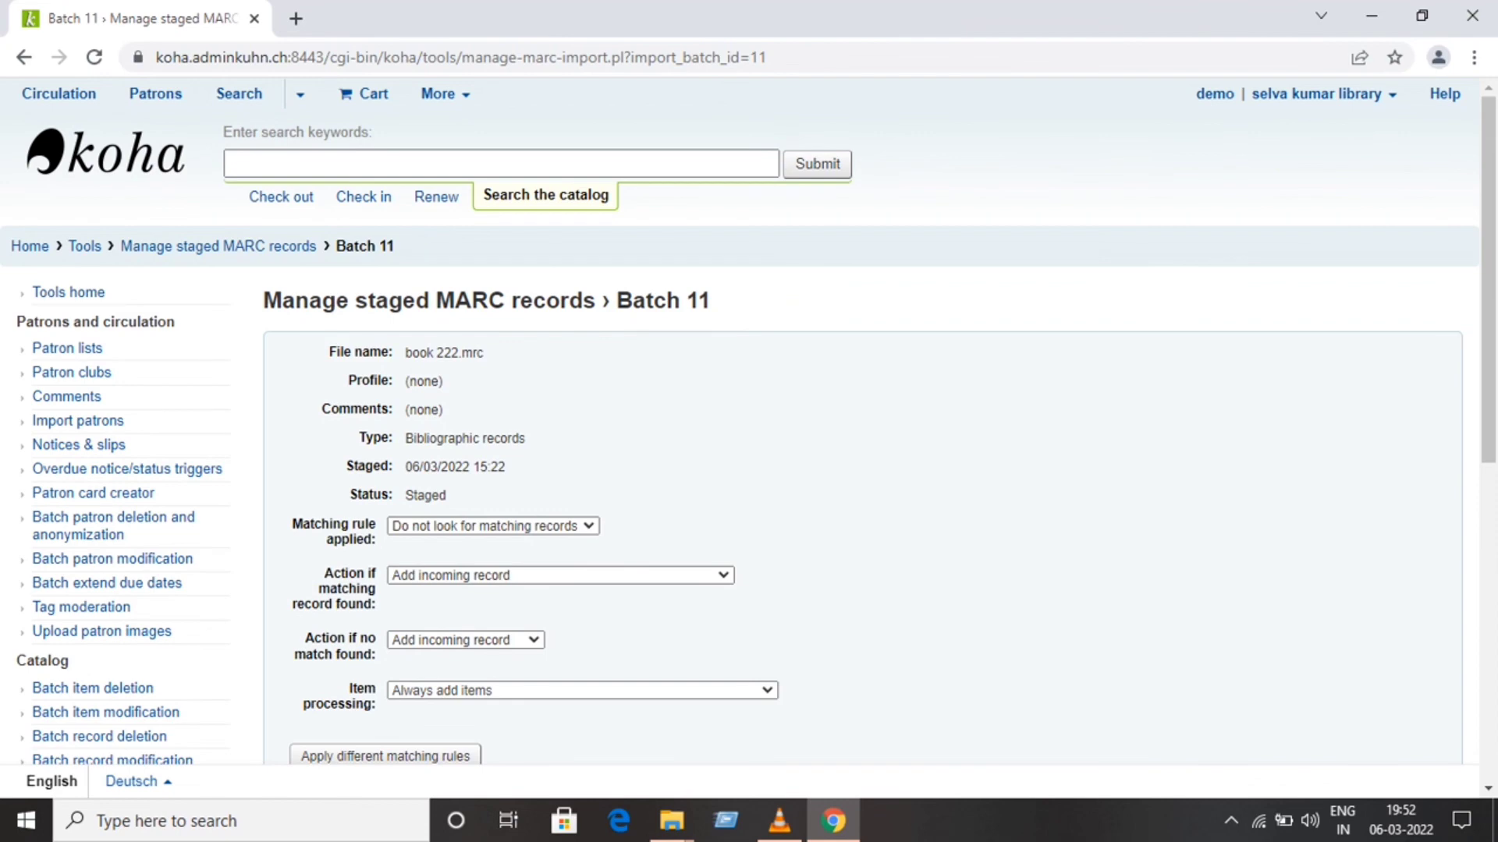
pyautogui.scroll(-3, 1488, 279)
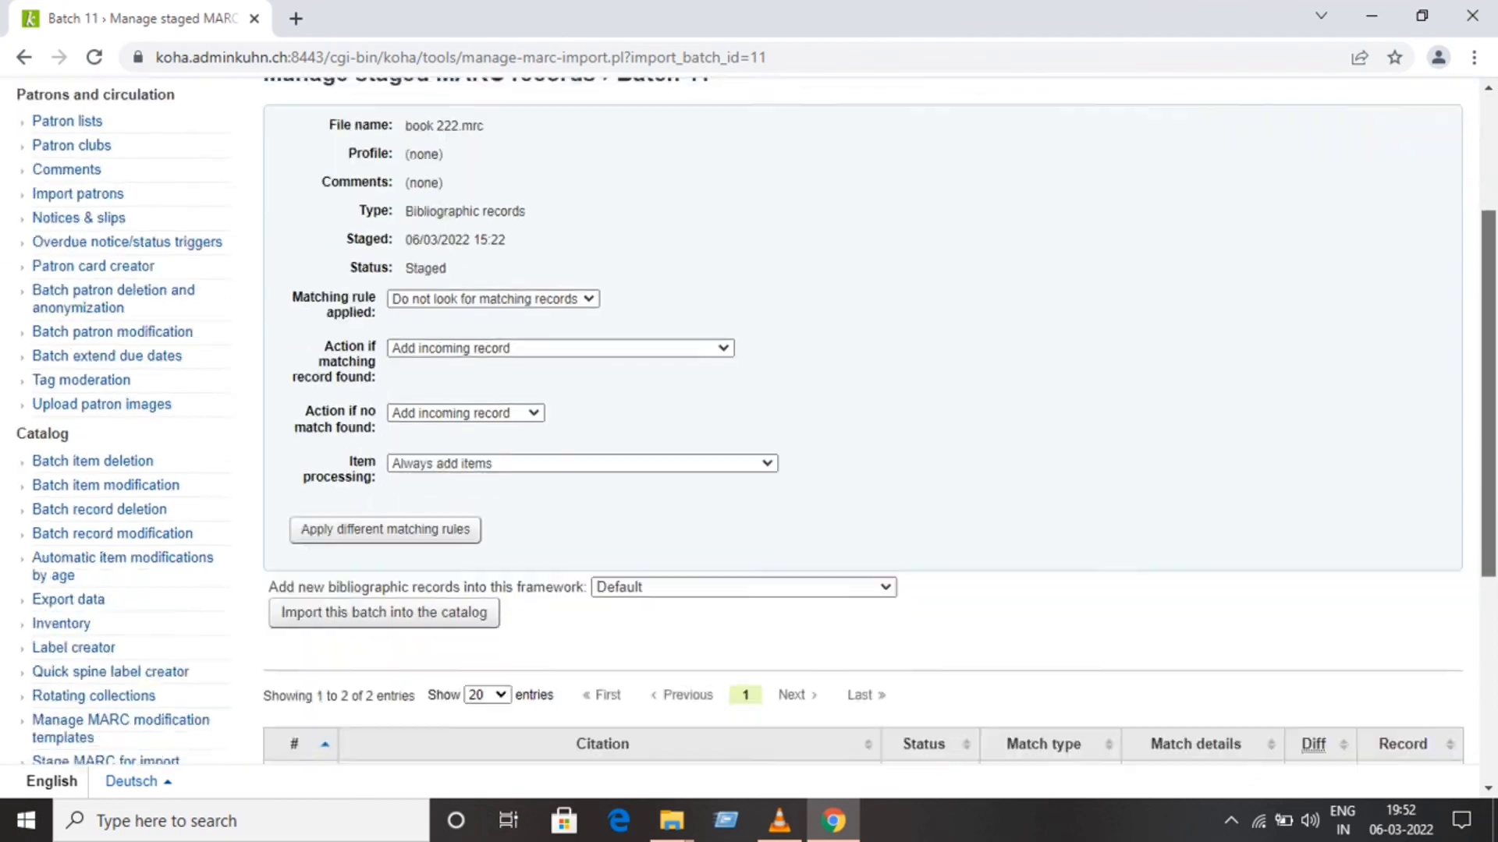
pyautogui.scroll(-1, 1489, 422)
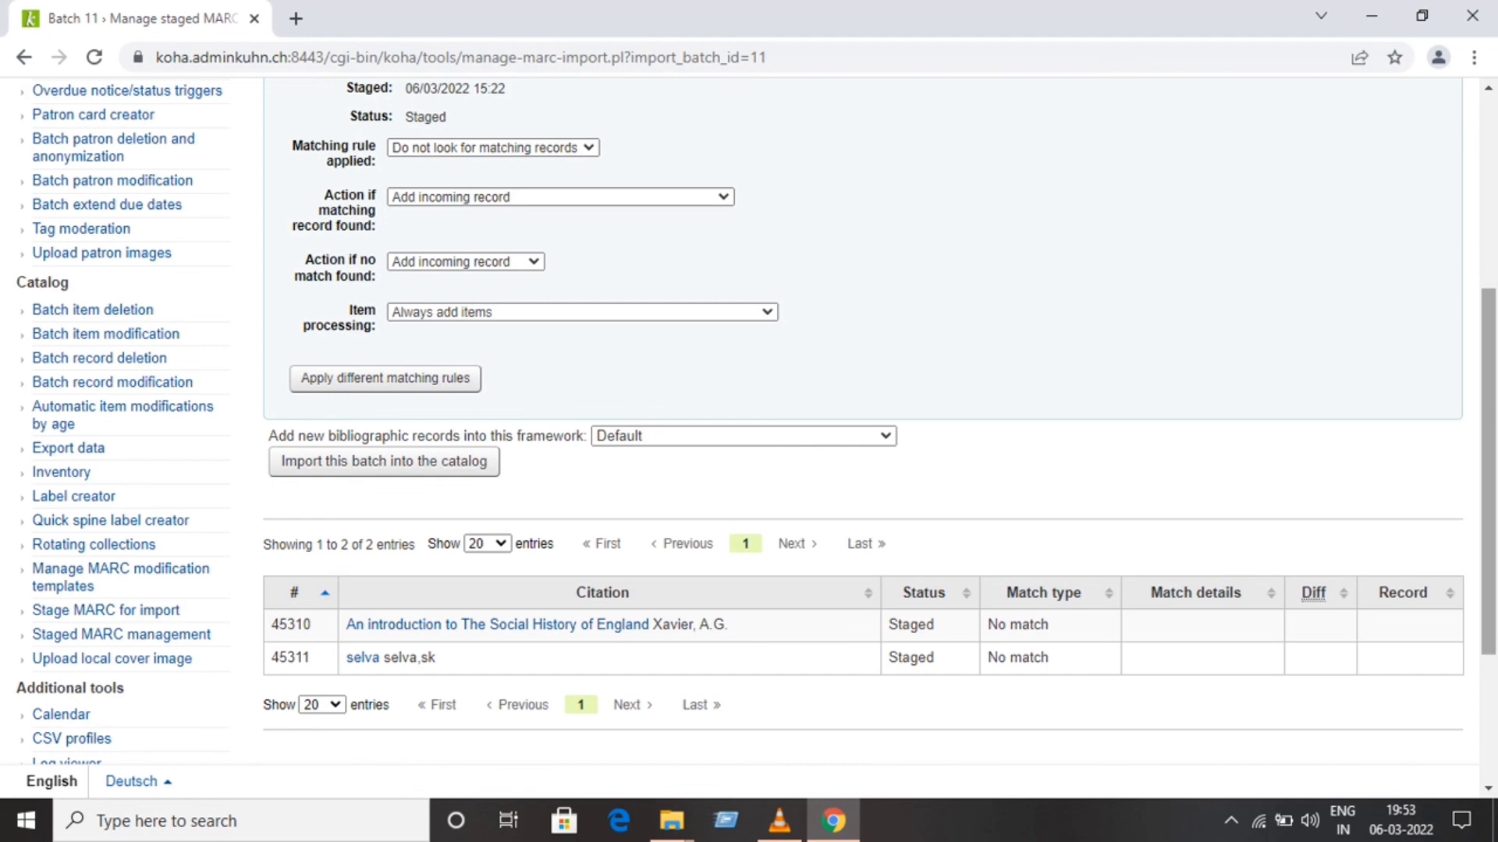
pyautogui.moveTo(1488, 472); pyautogui.dragTo(1489, 518)
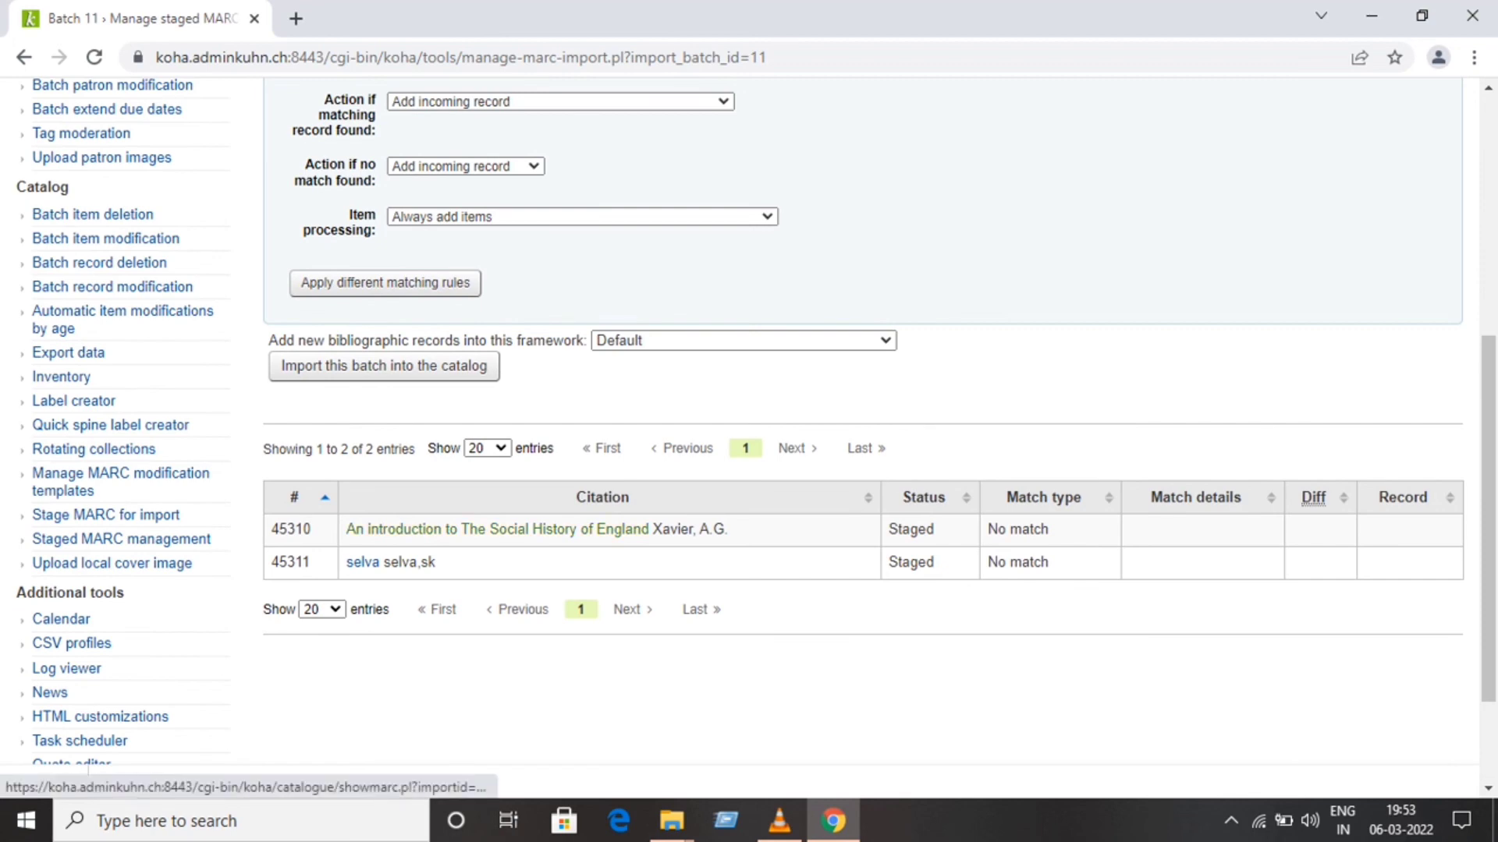
pyautogui.click(538, 528)
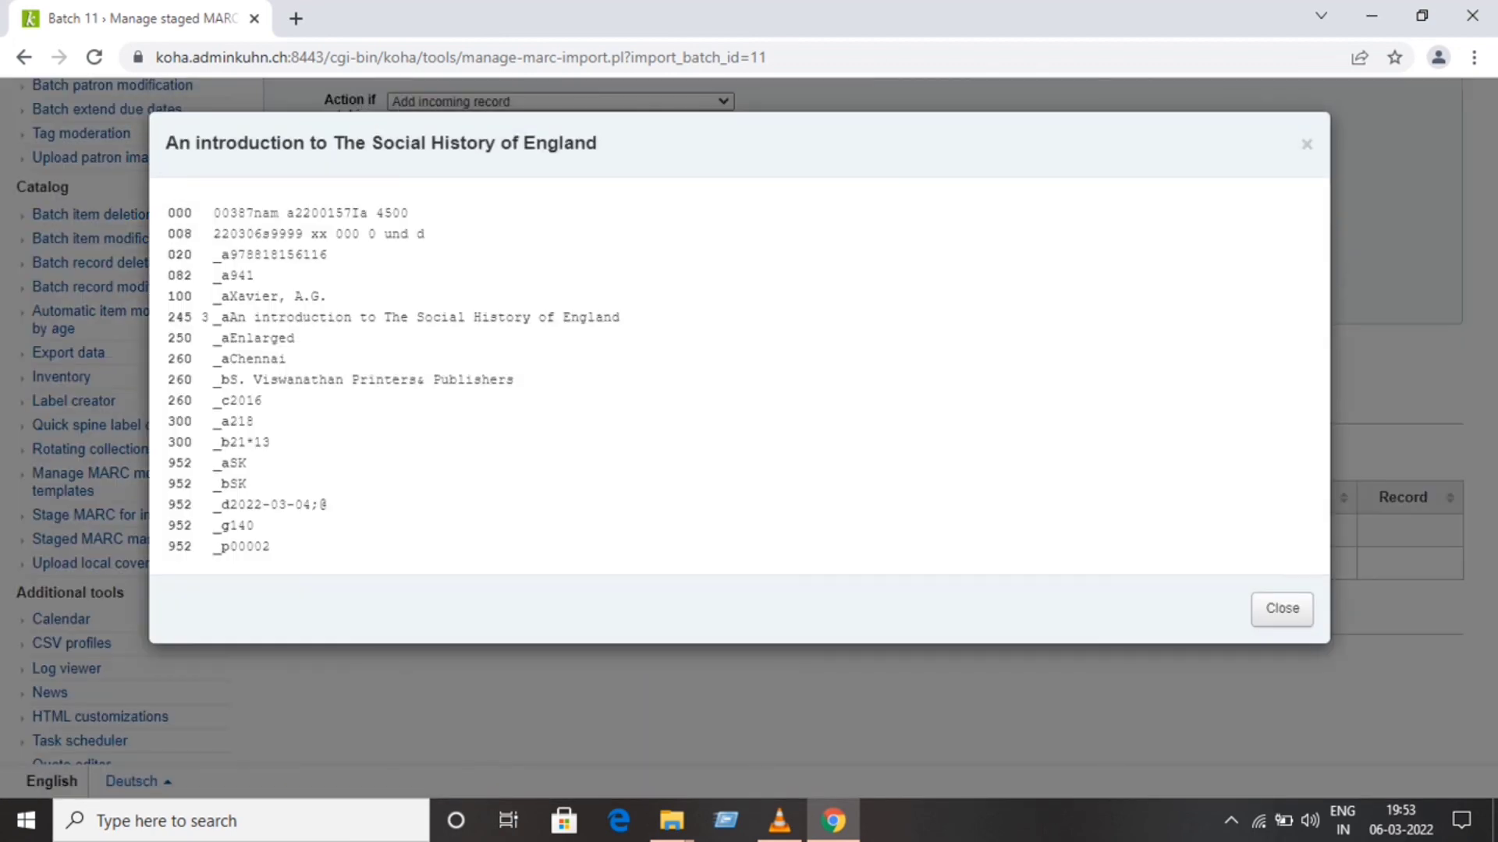
pyautogui.click(1282, 609)
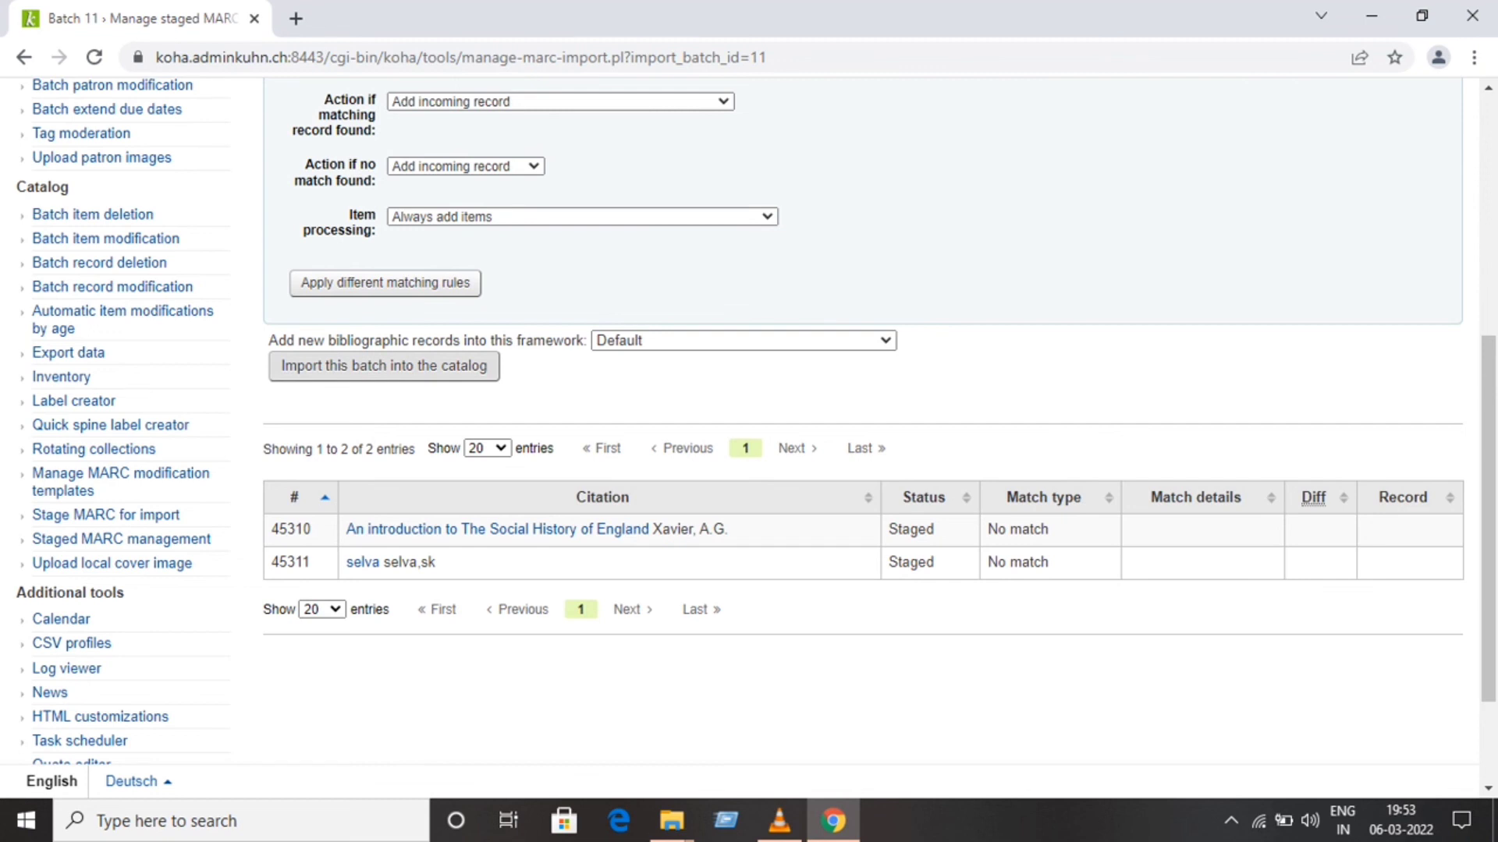
# Step: Import the staged batch into the catalog with the Default framework and review the import summary and record list
pyautogui.click(383, 366)
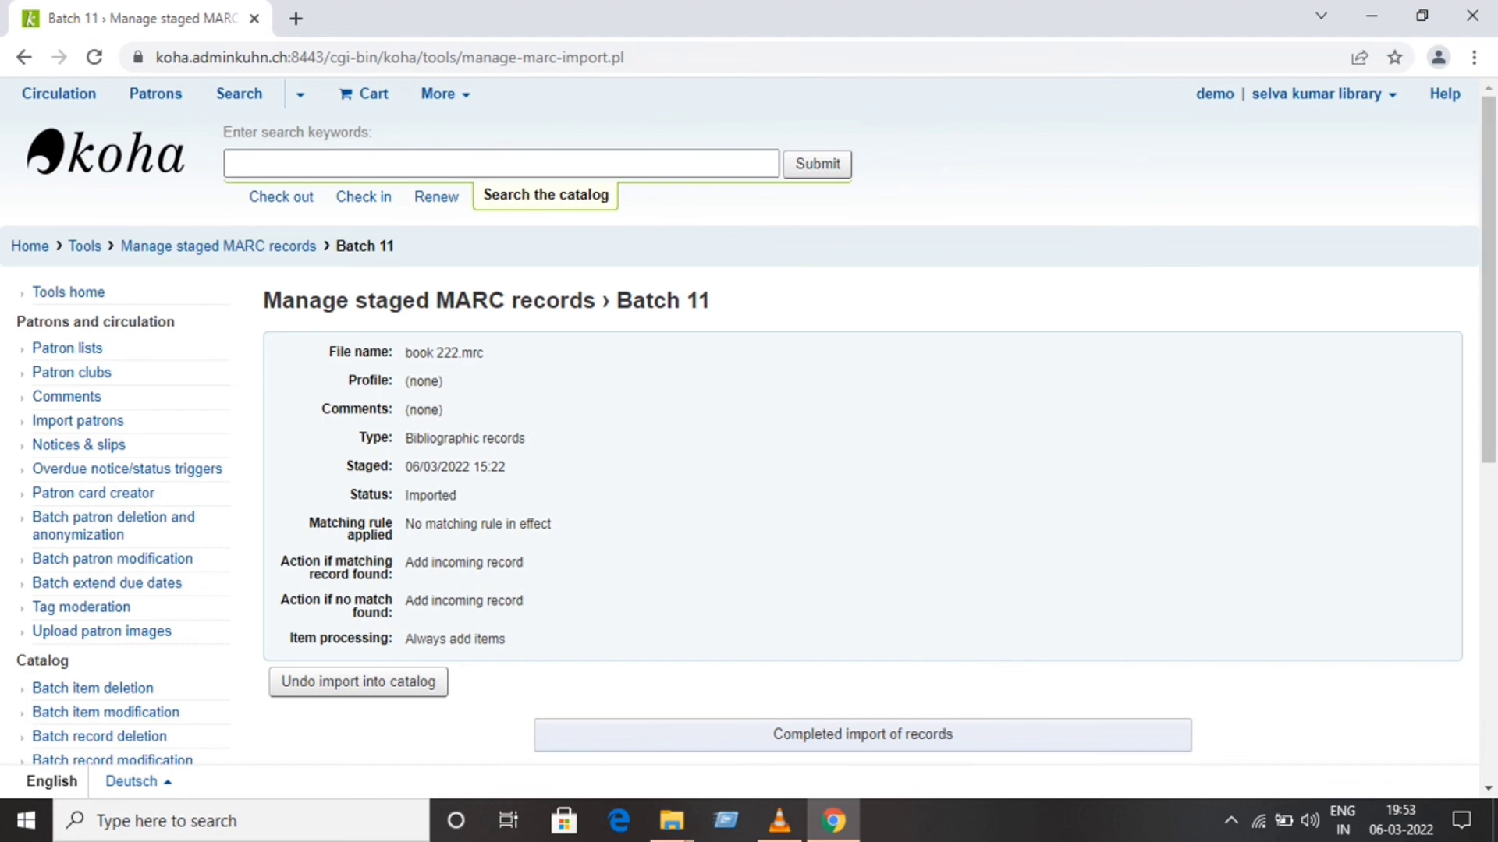
pyautogui.scroll(-3, 749, 421)
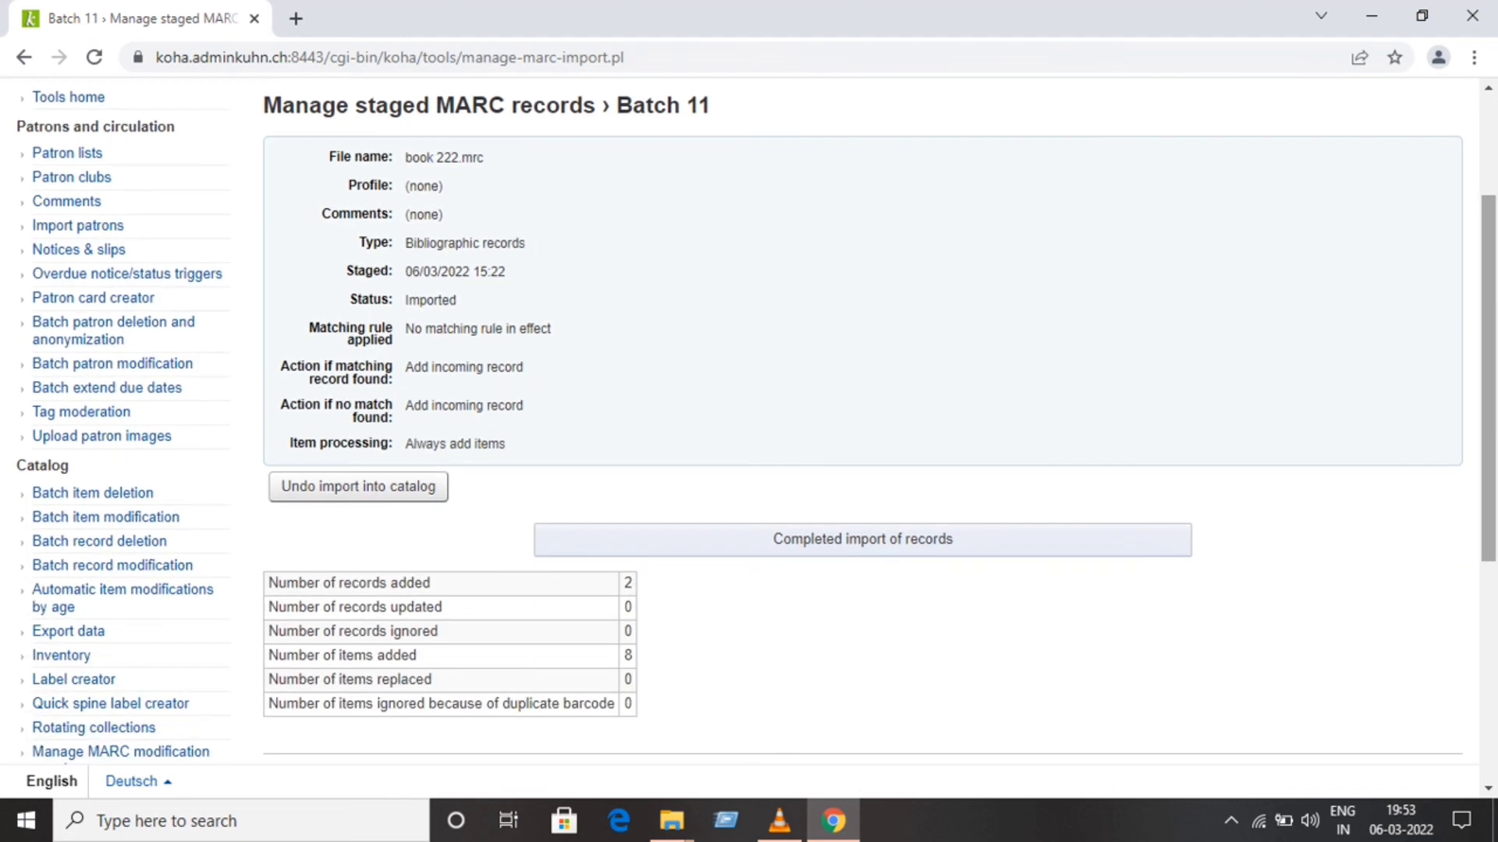
pyautogui.scroll(-3, 749, 421)
pyautogui.scroll(-1, 1396, 570)
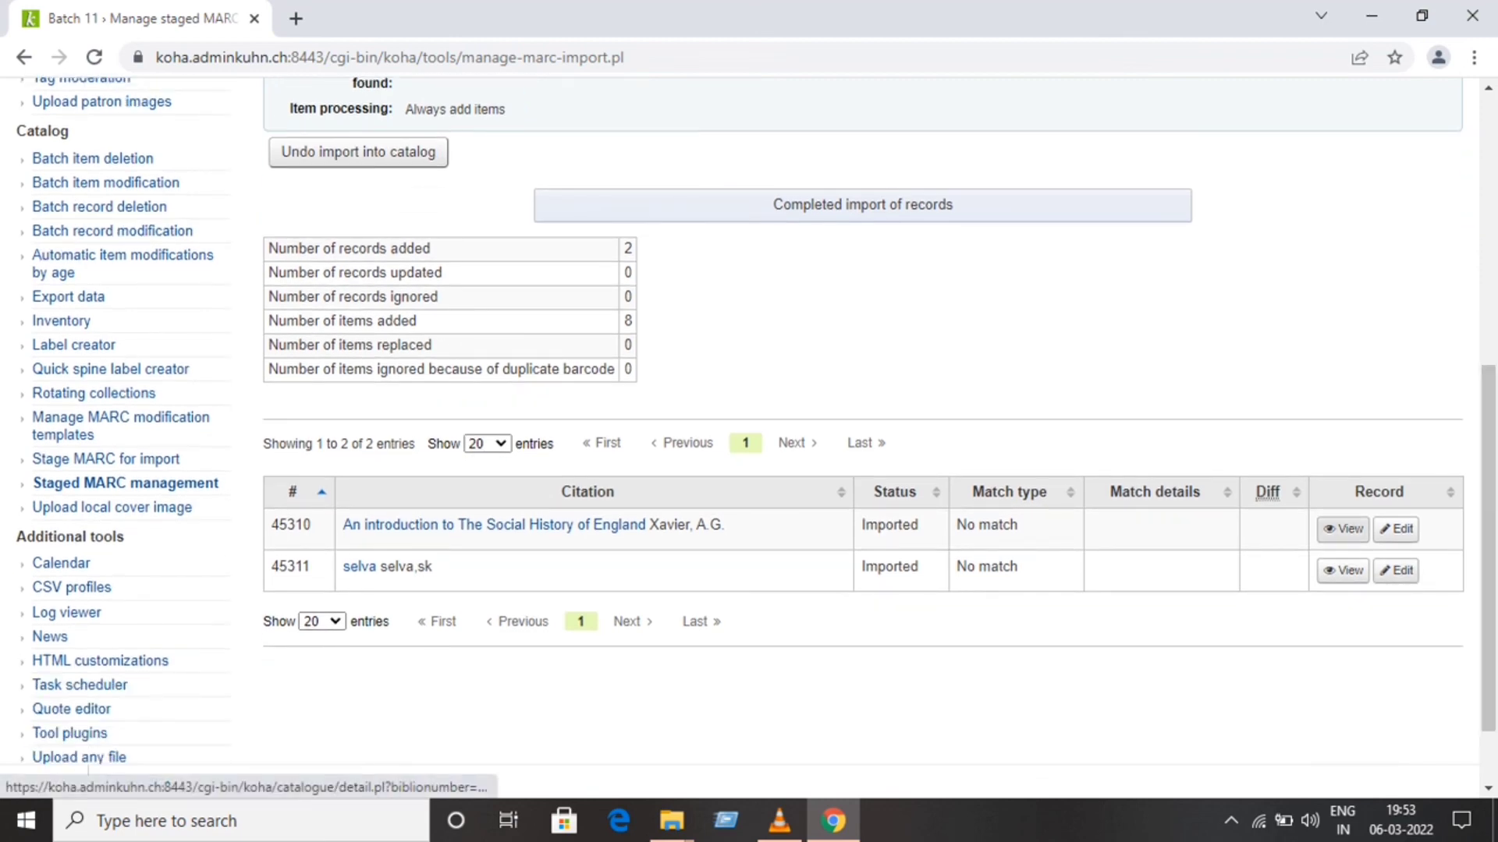
# Step: View the catalog details of the imported An introduction to The Social History of England and examine its bibliographic data and holdings
pyautogui.click(1342, 529)
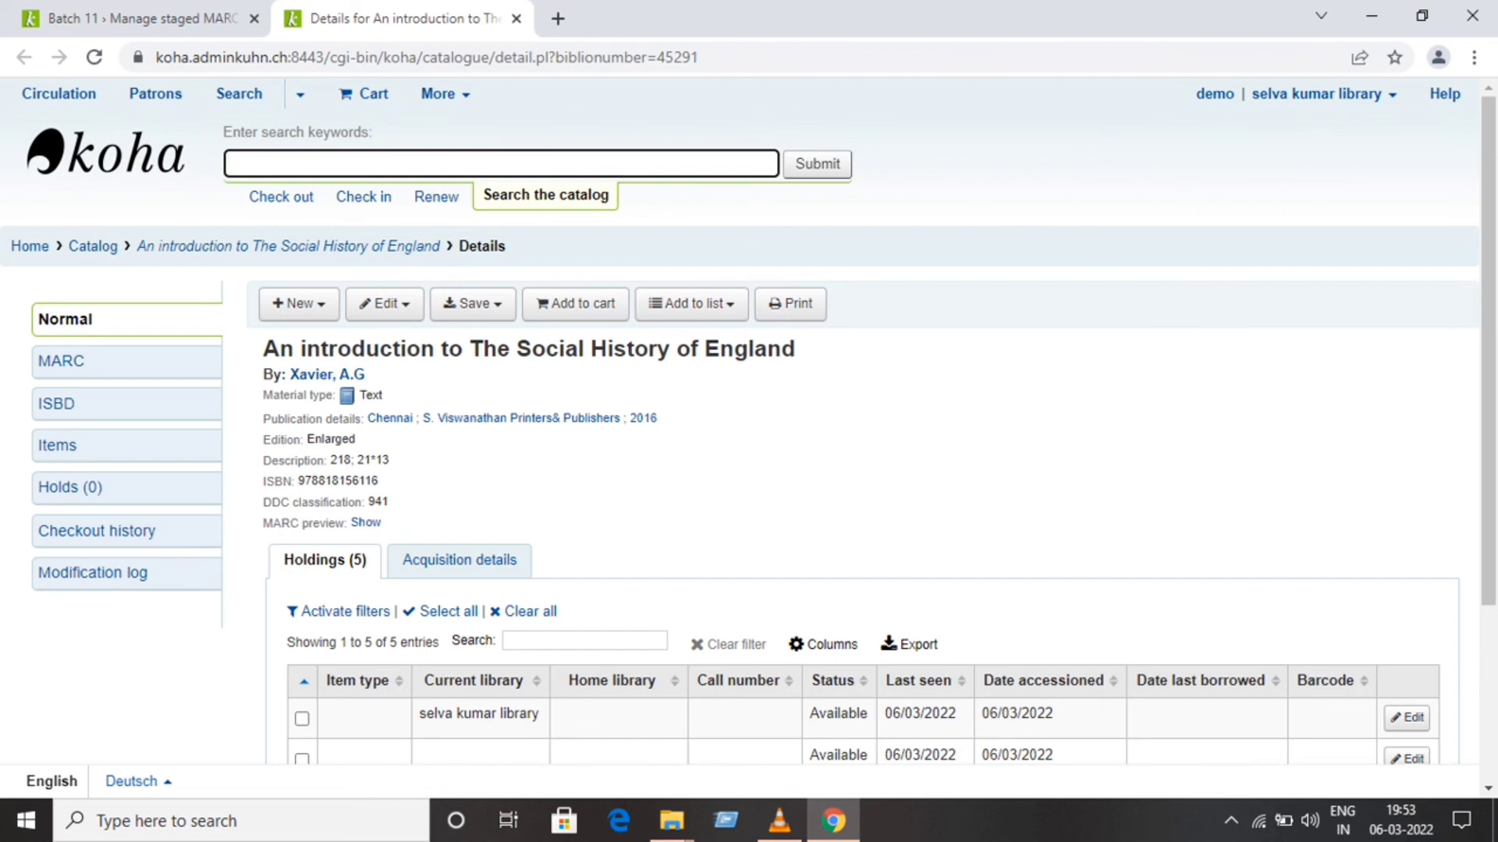
pyautogui.scroll(-2, 749, 421)
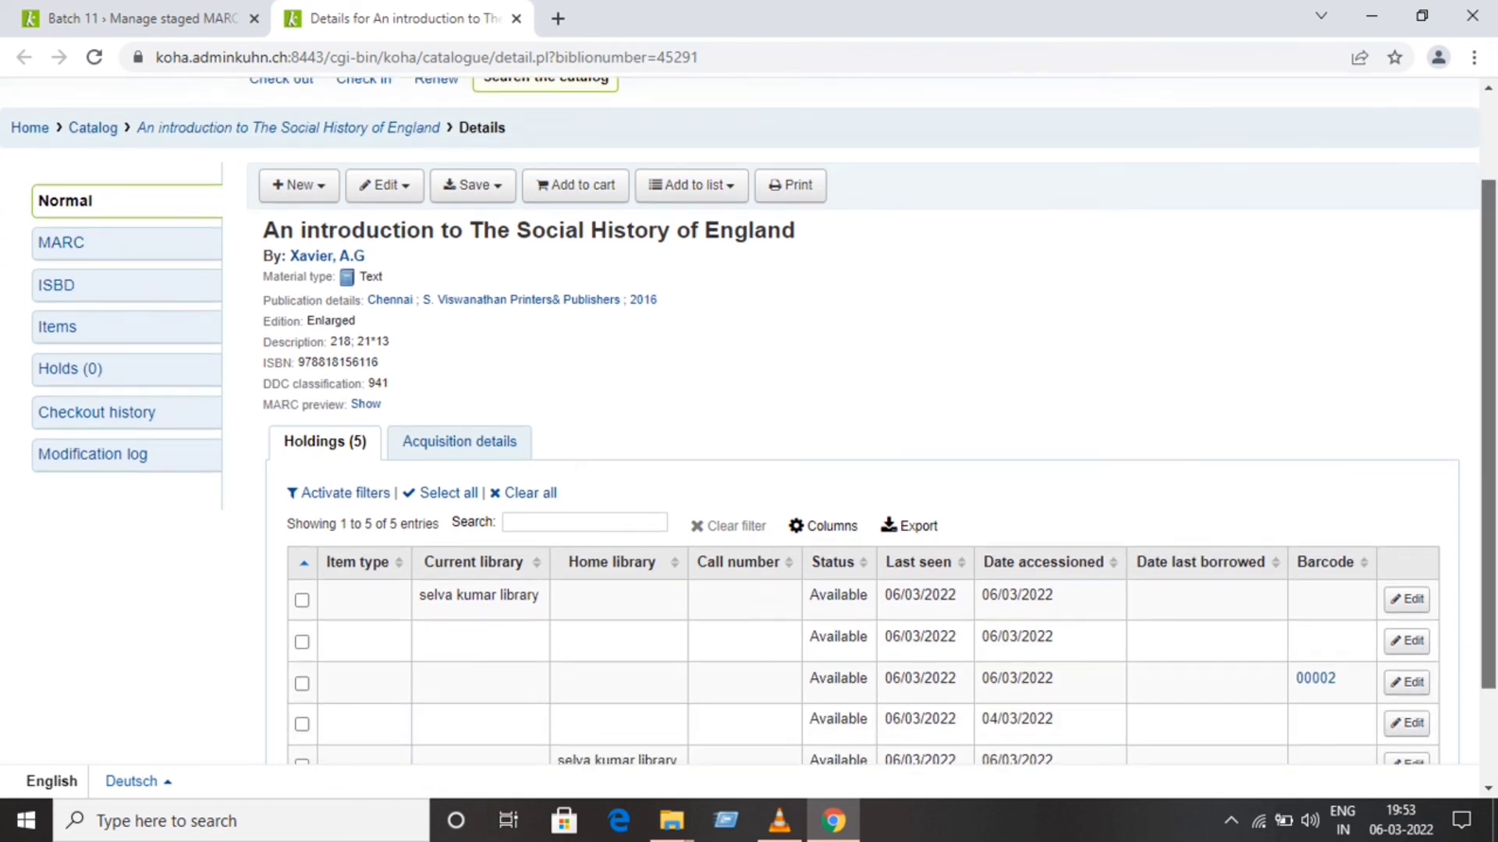
pyautogui.scroll(-1, 749, 421)
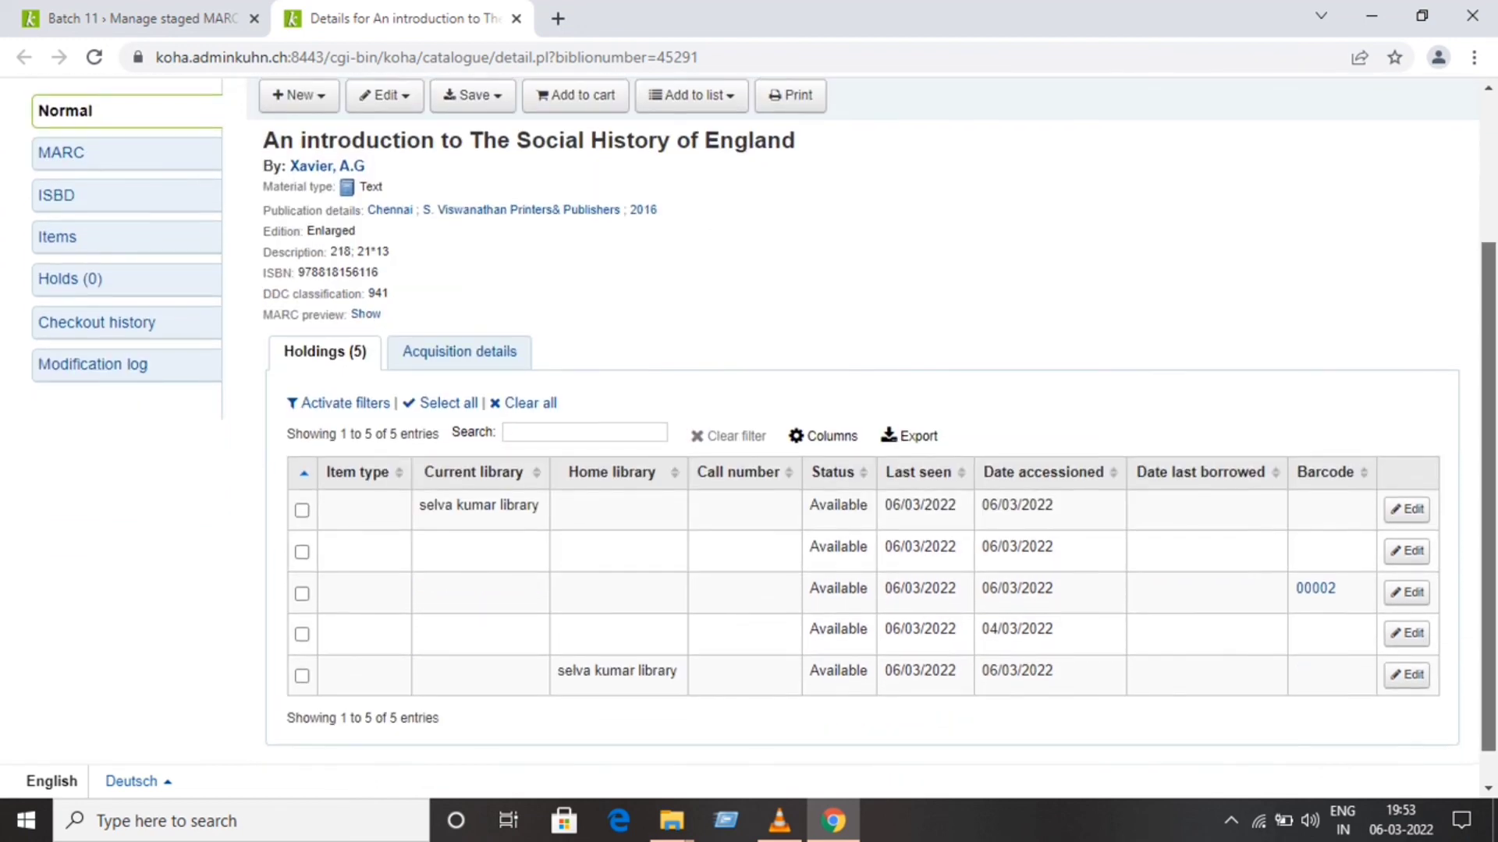
pyautogui.scroll(2, 748, 421)
pyautogui.scroll(-2, 749, 421)
pyautogui.scroll(3, 748, 421)
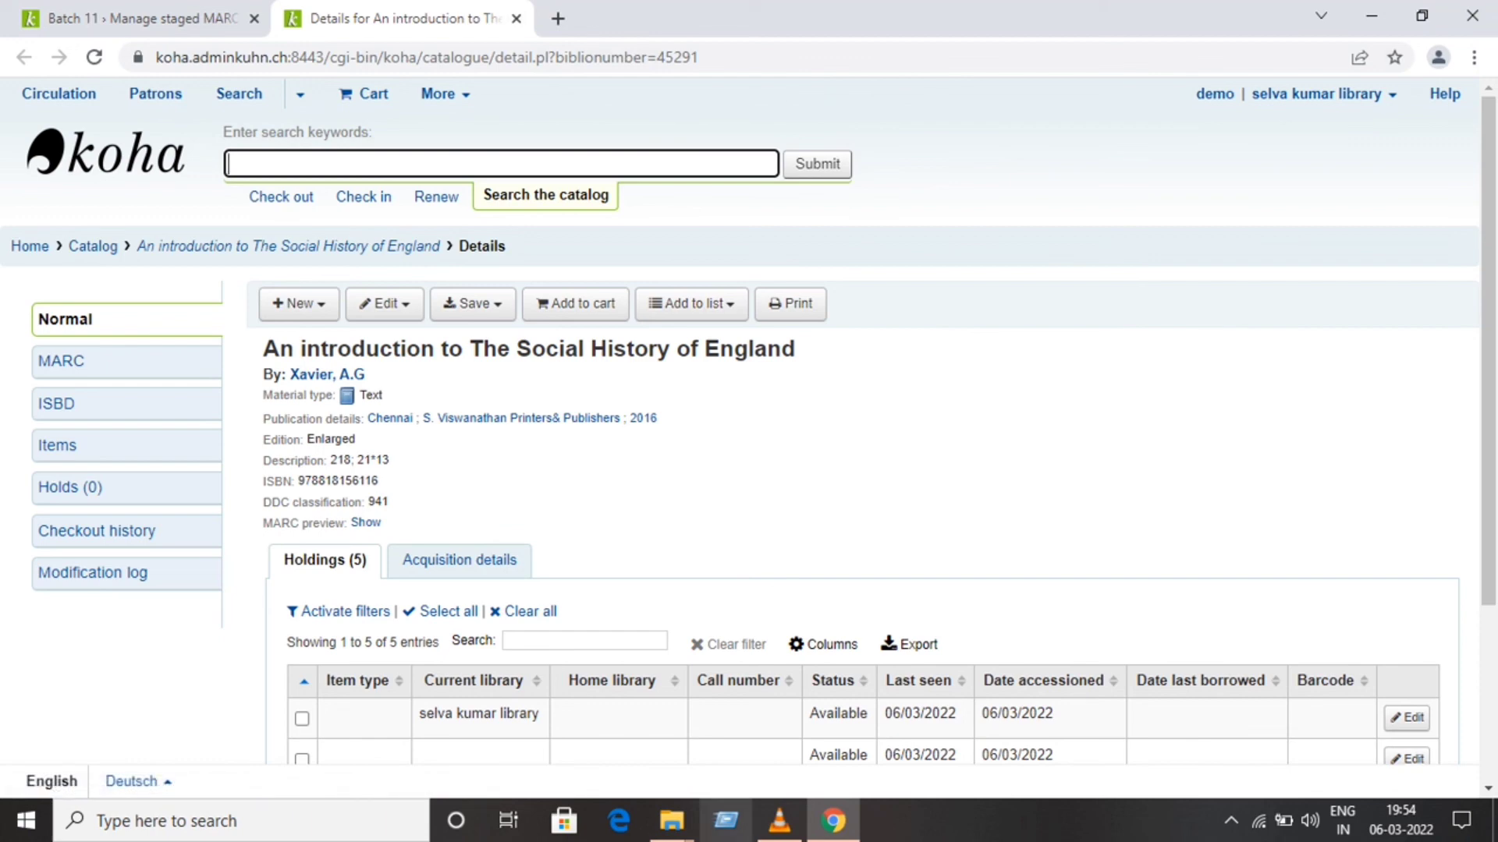
pyautogui.moveTo(779, 820)
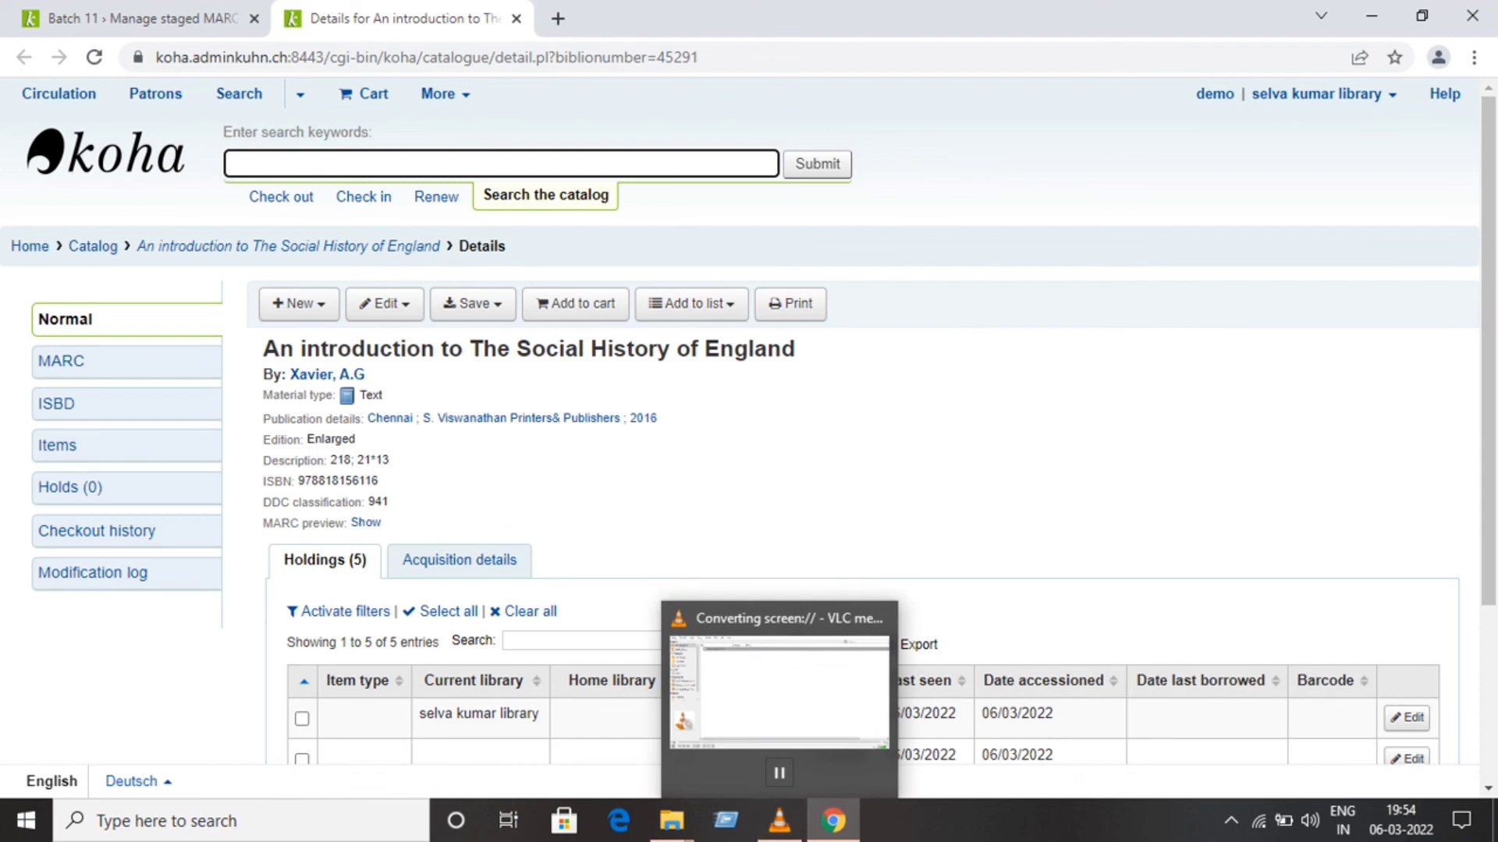